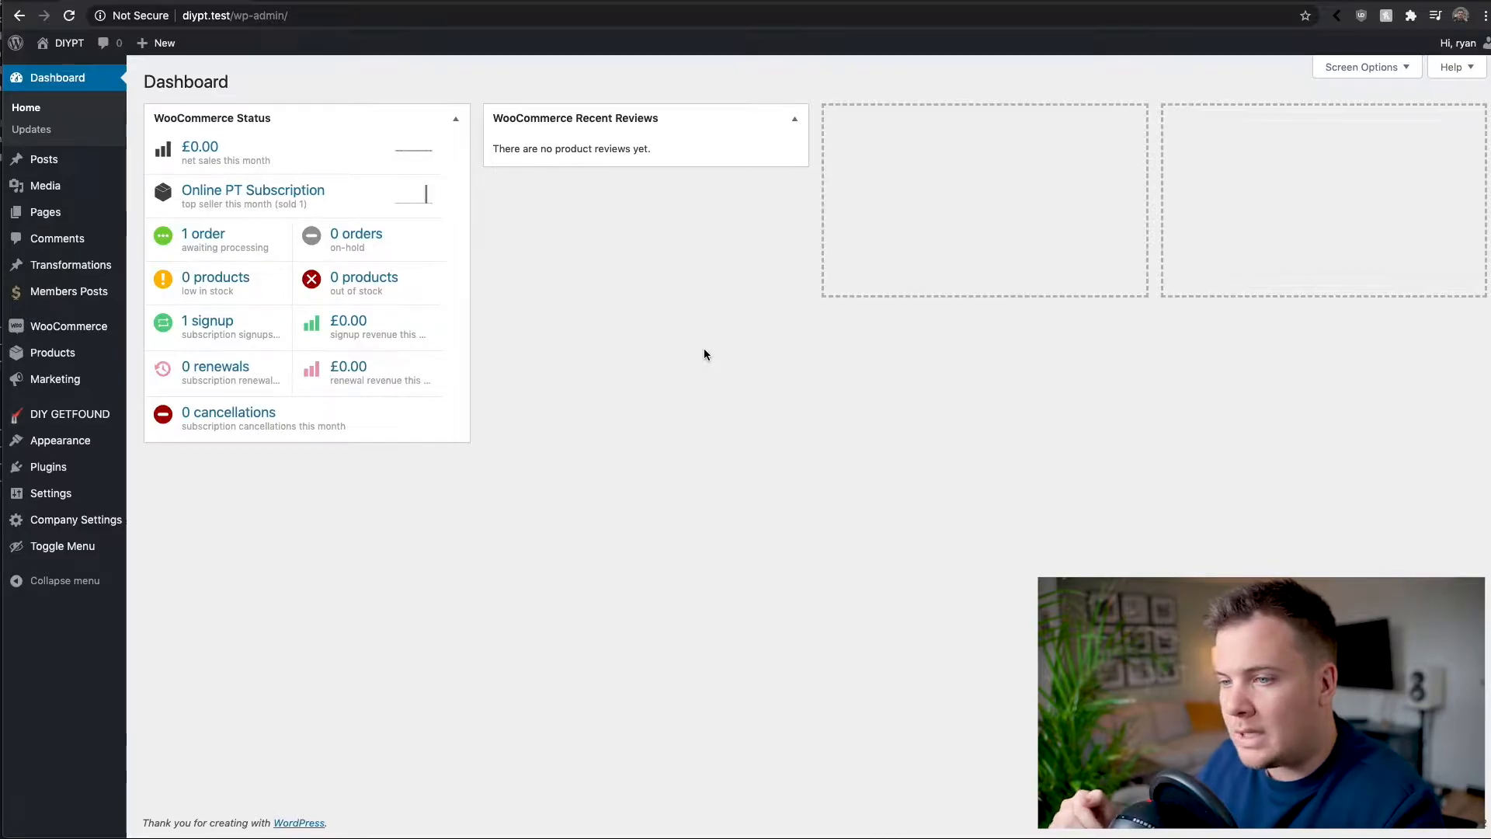
# Open the live site in a new tab and look through the homepage sections down to the footer.
pyautogui.moveTo(75, 54)
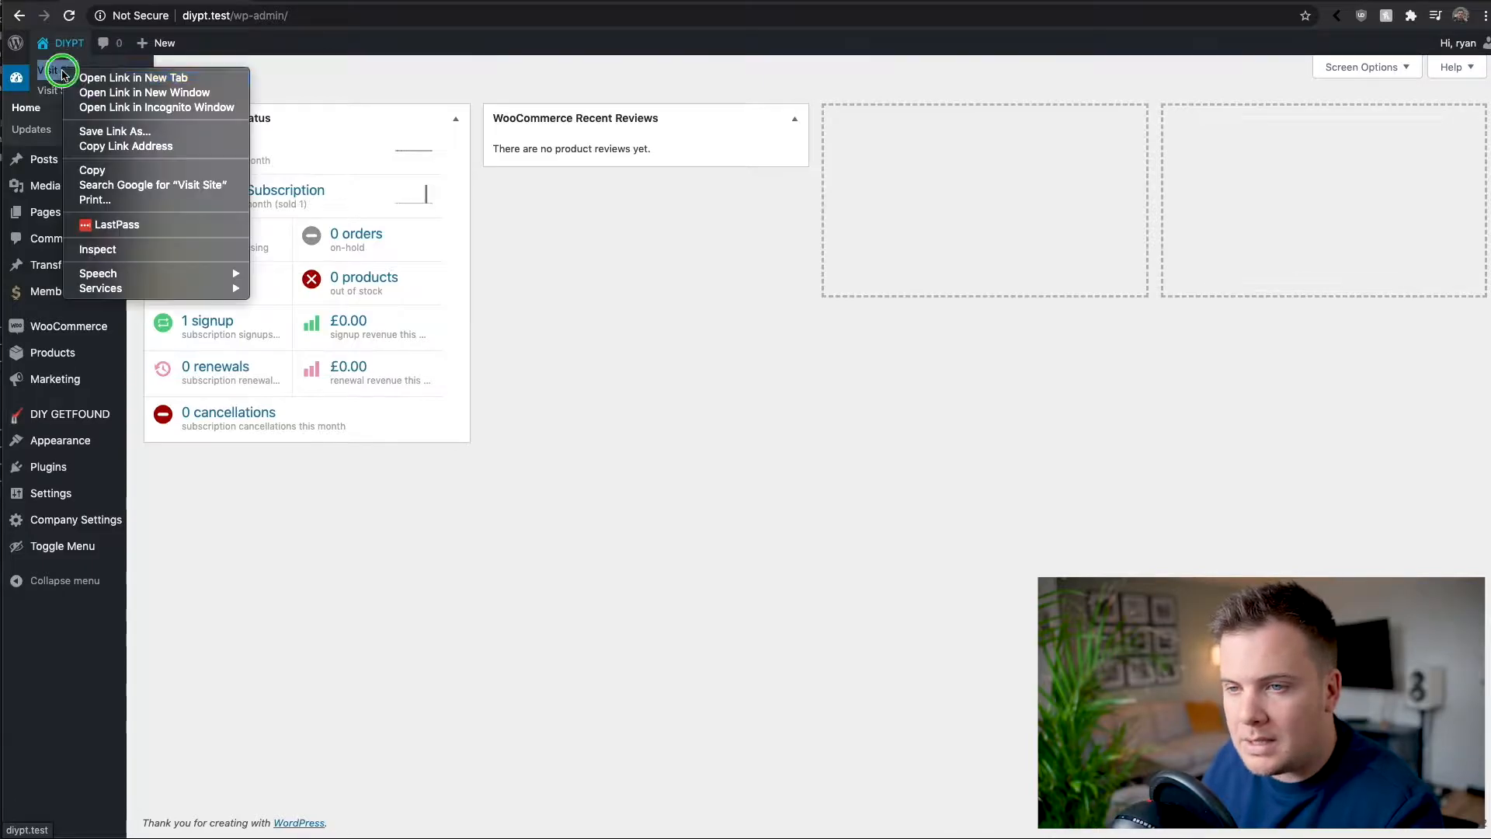
pyautogui.rightClick(72, 72)
pyautogui.click(116, 122)
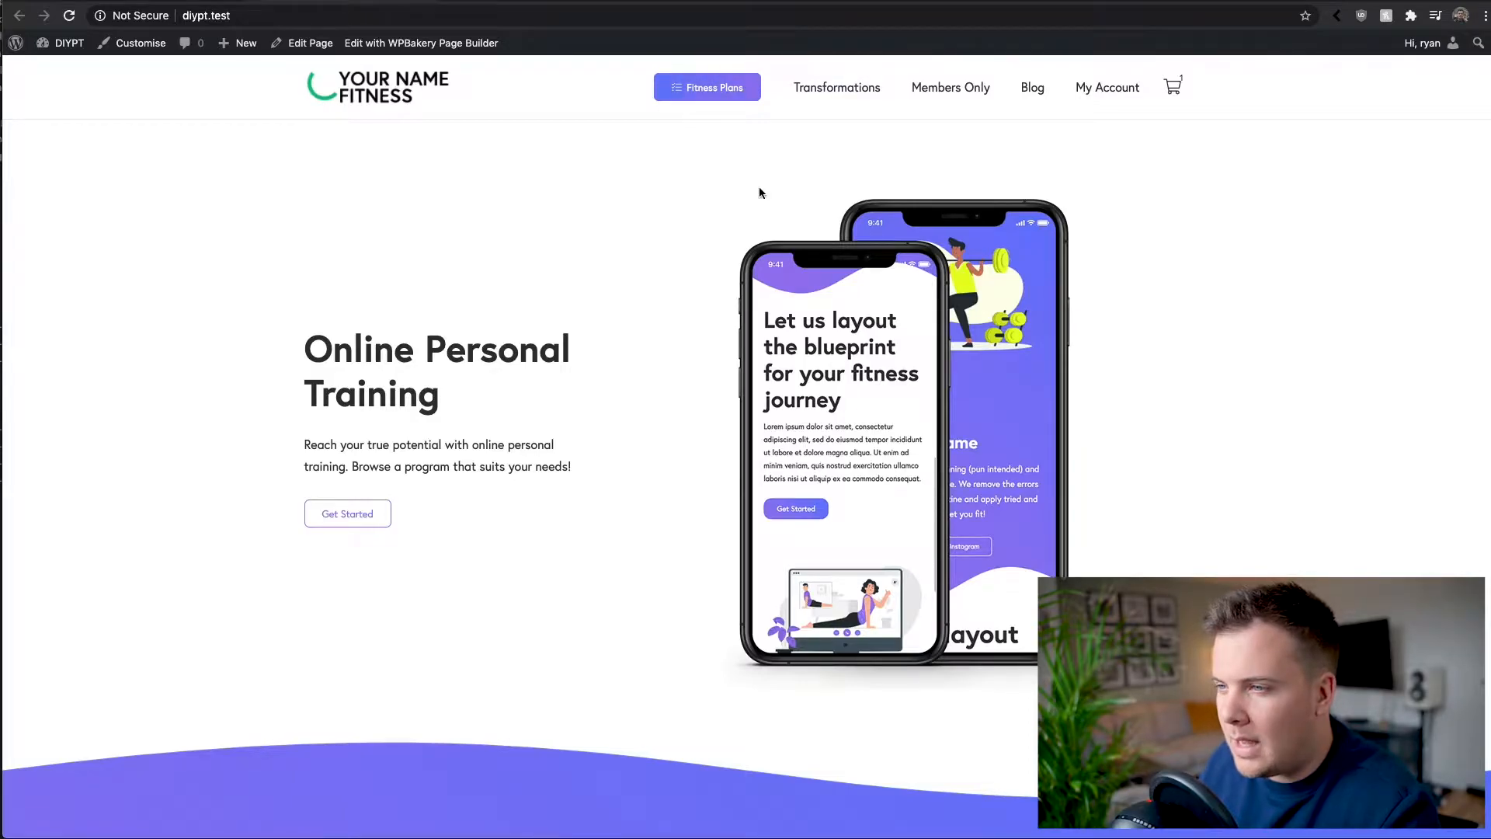
pyautogui.scroll(-8, 573, 323)
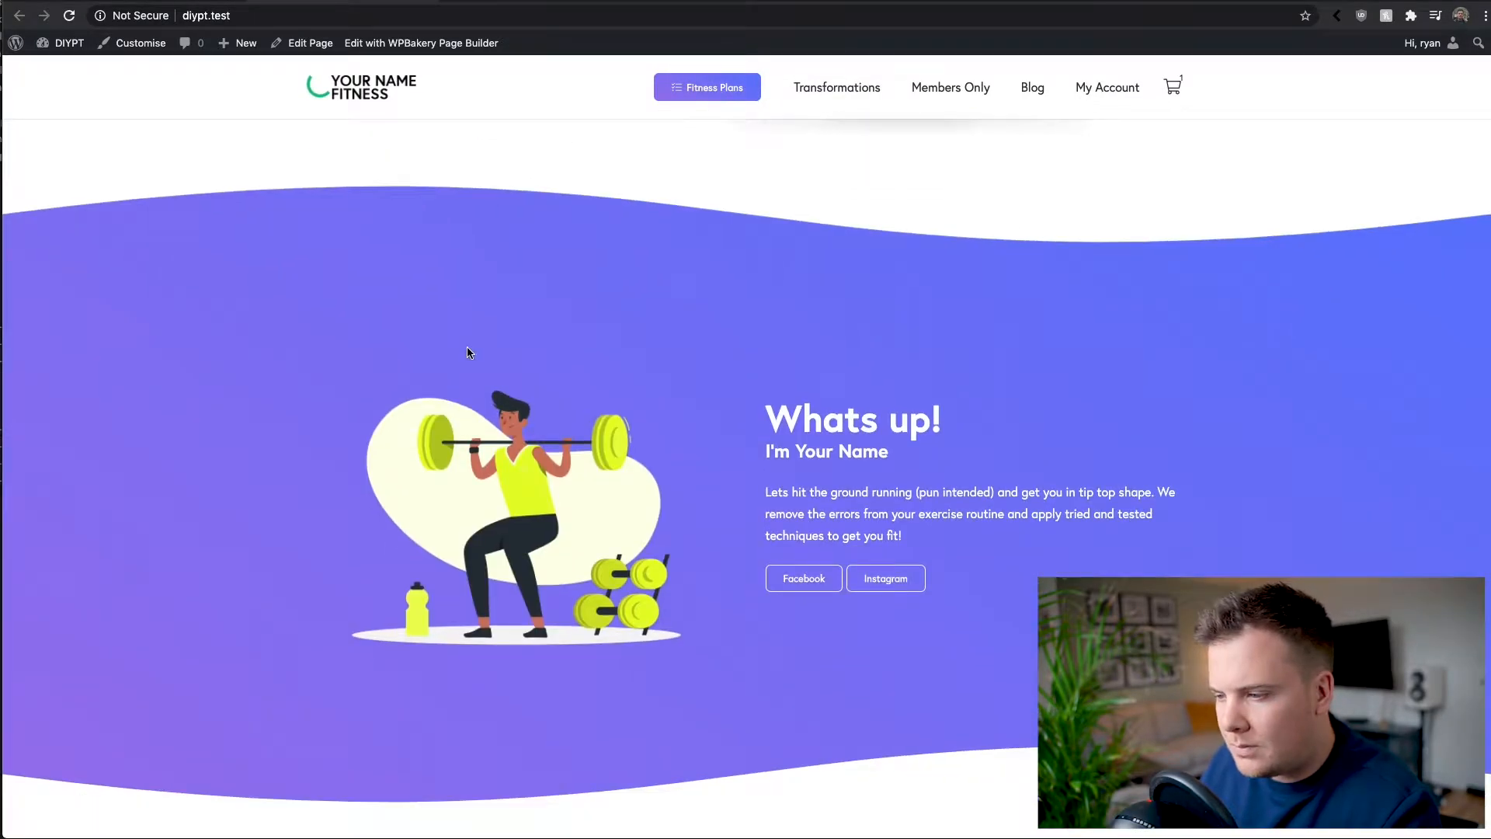
pyautogui.scroll(-6, 471, 350)
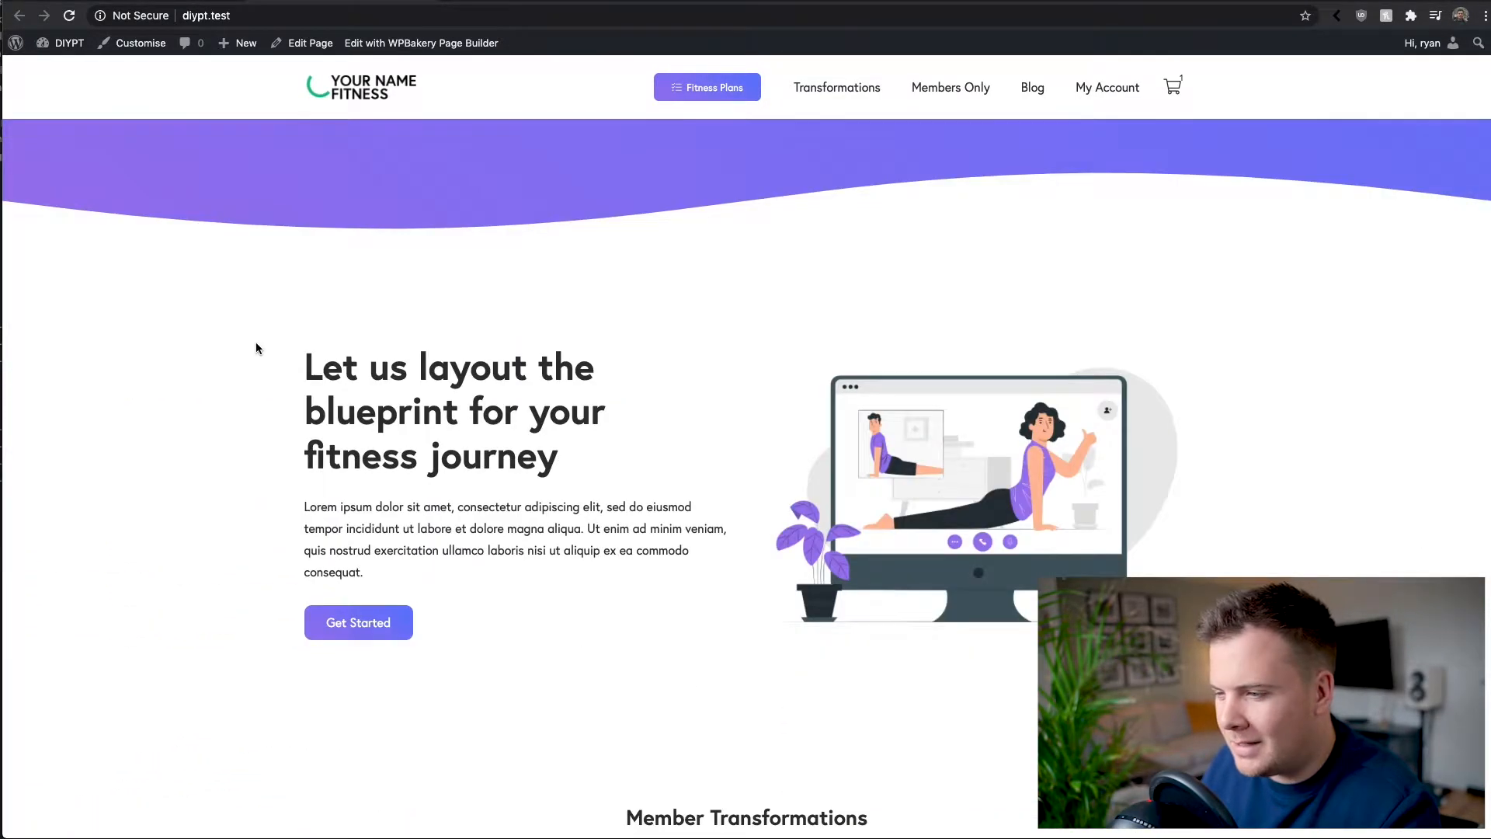
pyautogui.scroll(-8, 234, 341)
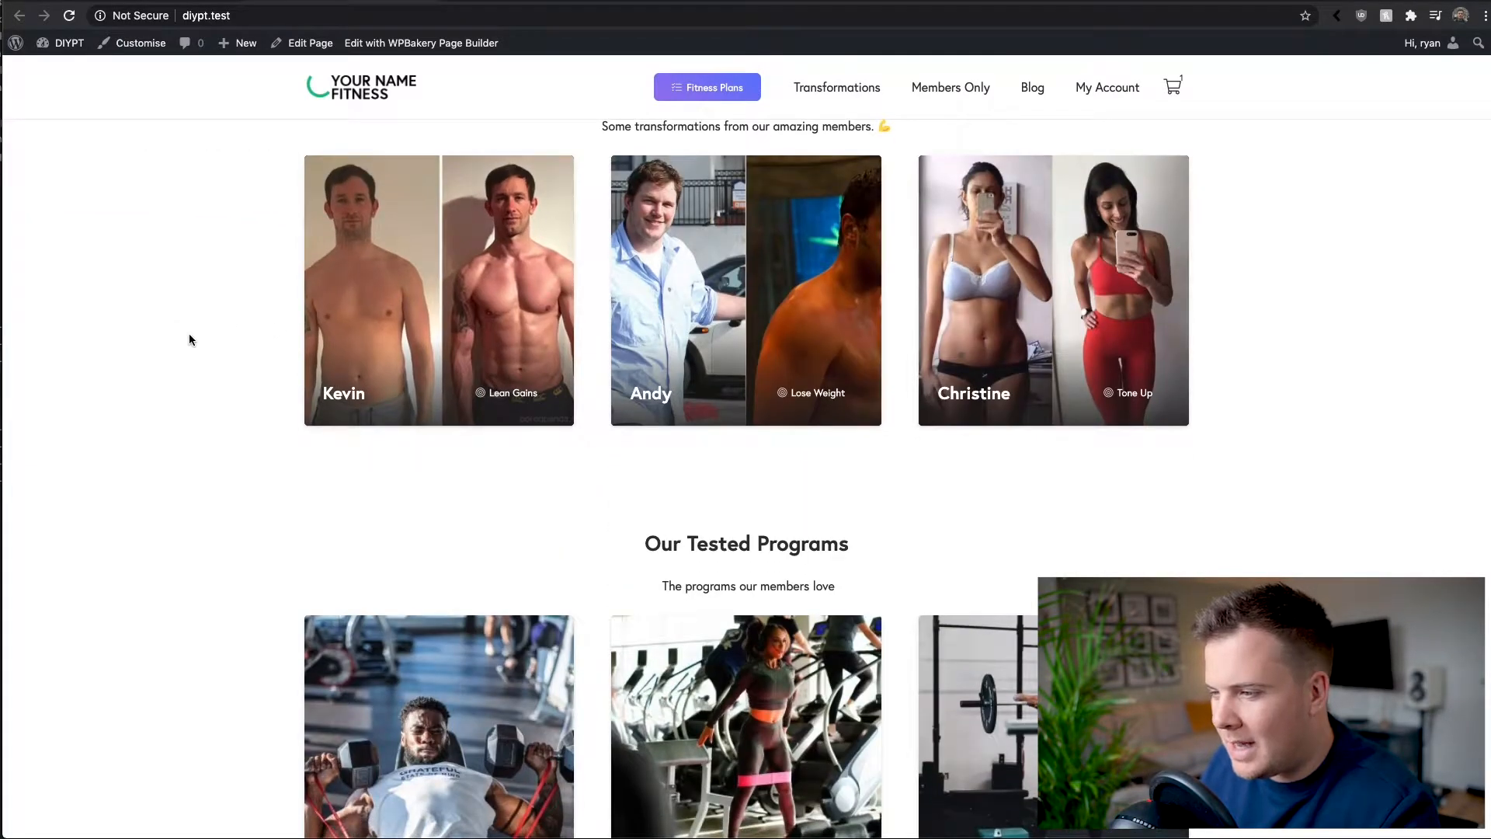
pyautogui.scroll(-5, 418, 380)
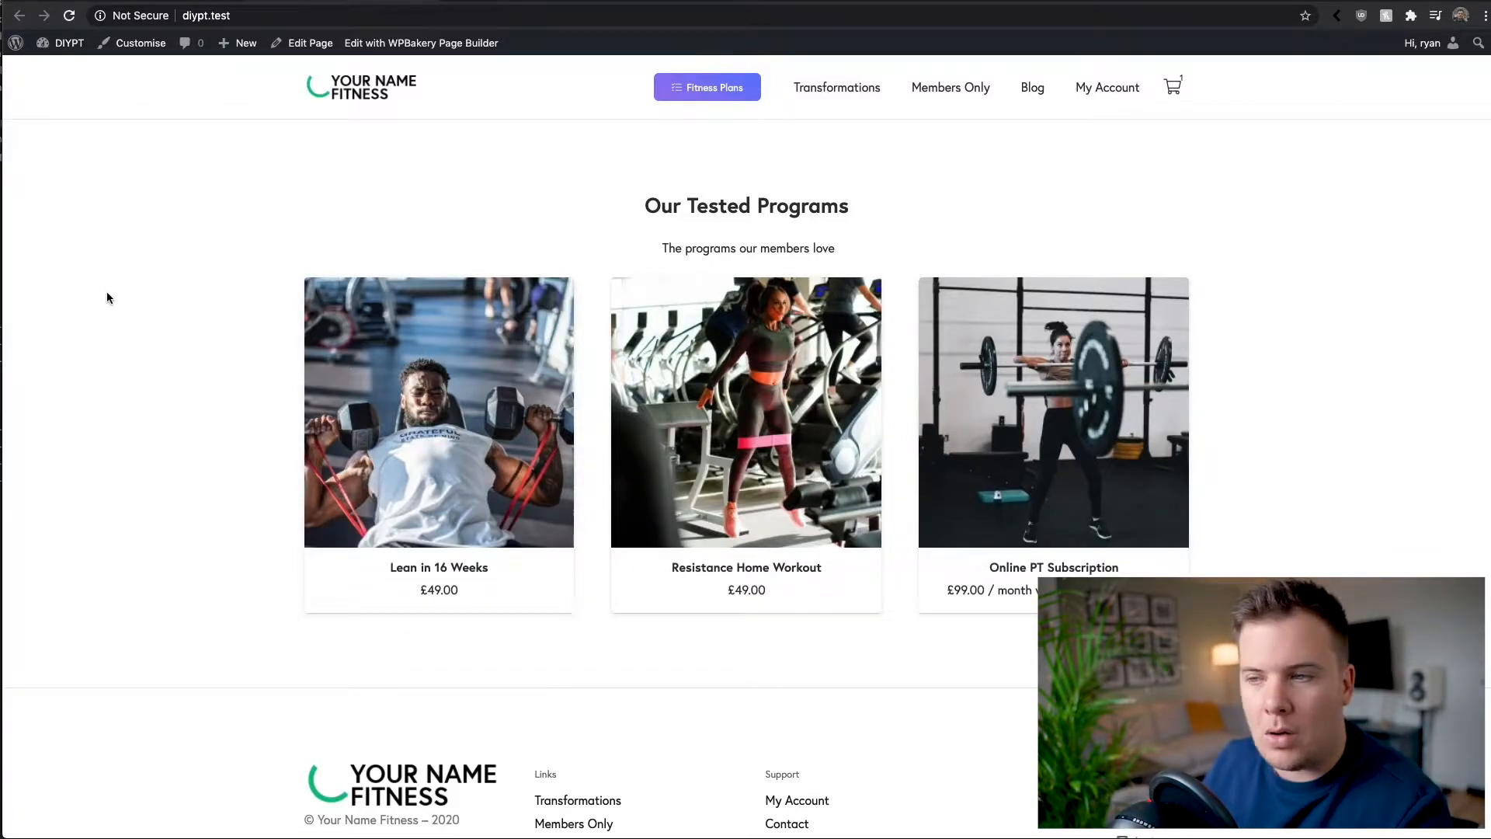
# Open the Colours section of the DIY GETFOUND theme options in the site admin.
pyautogui.click(68, 44)
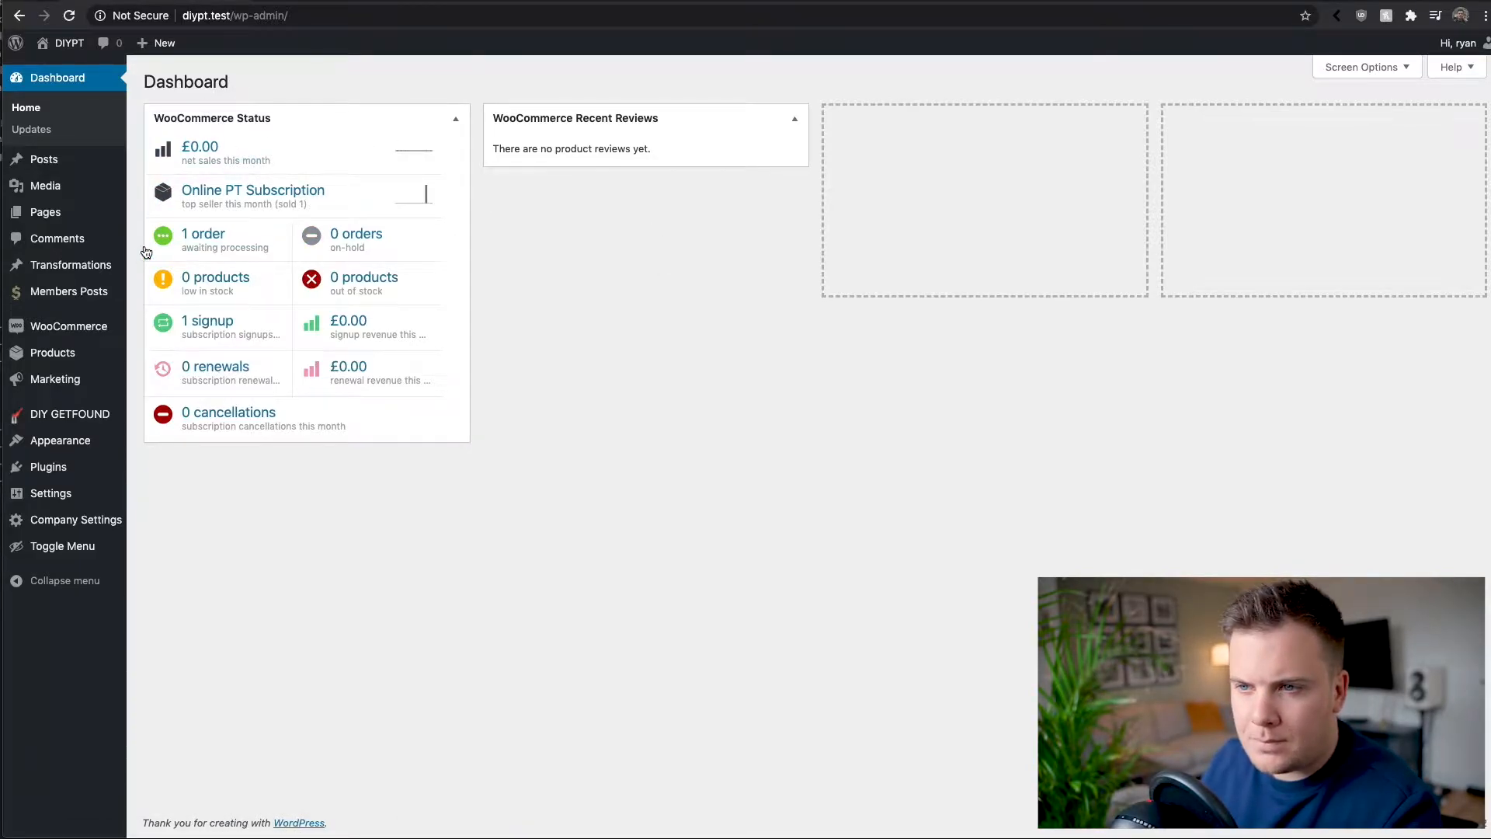
pyautogui.moveTo(60, 428)
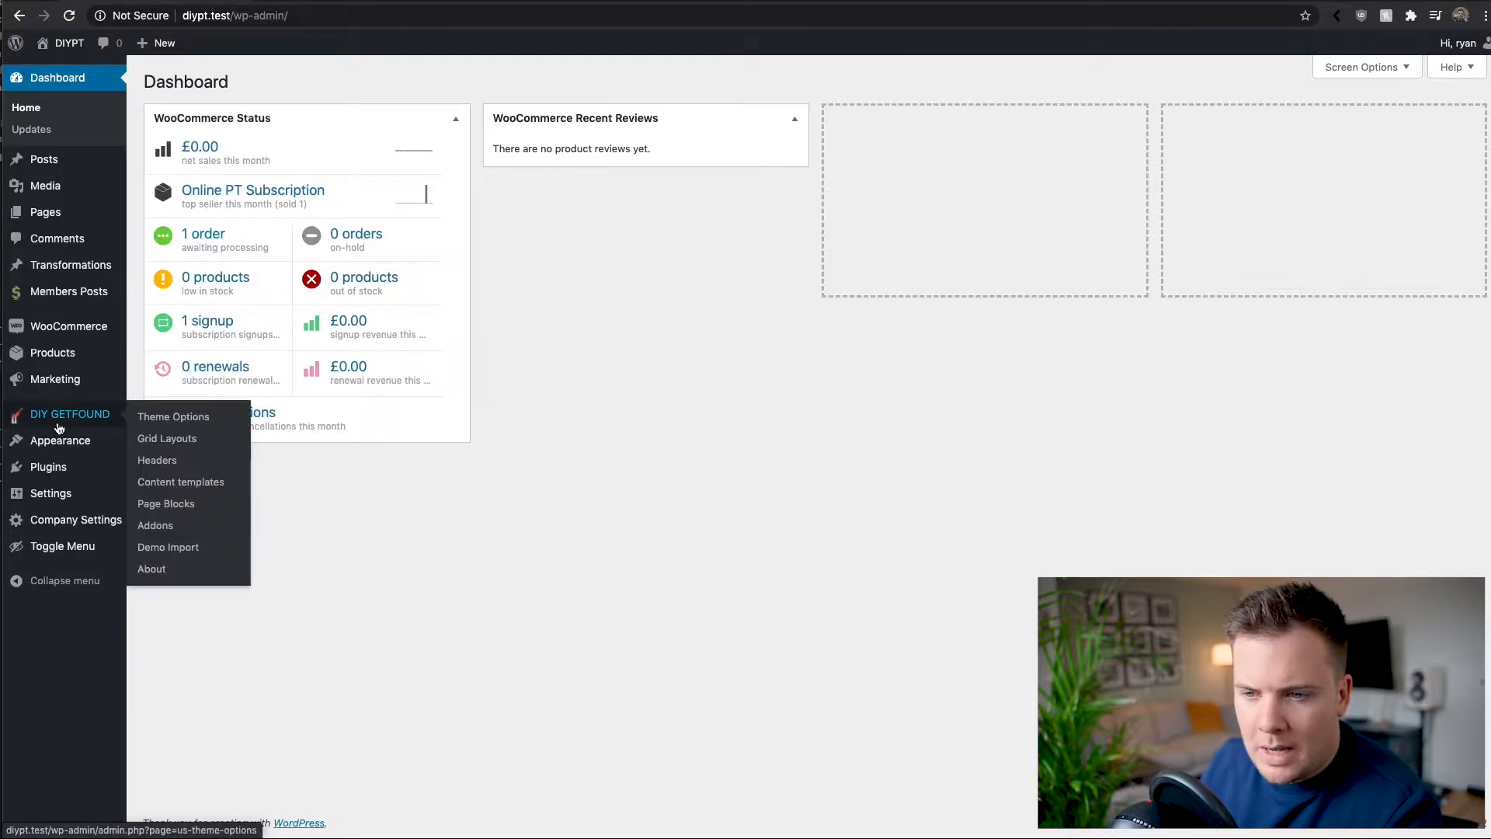
pyautogui.click(158, 424)
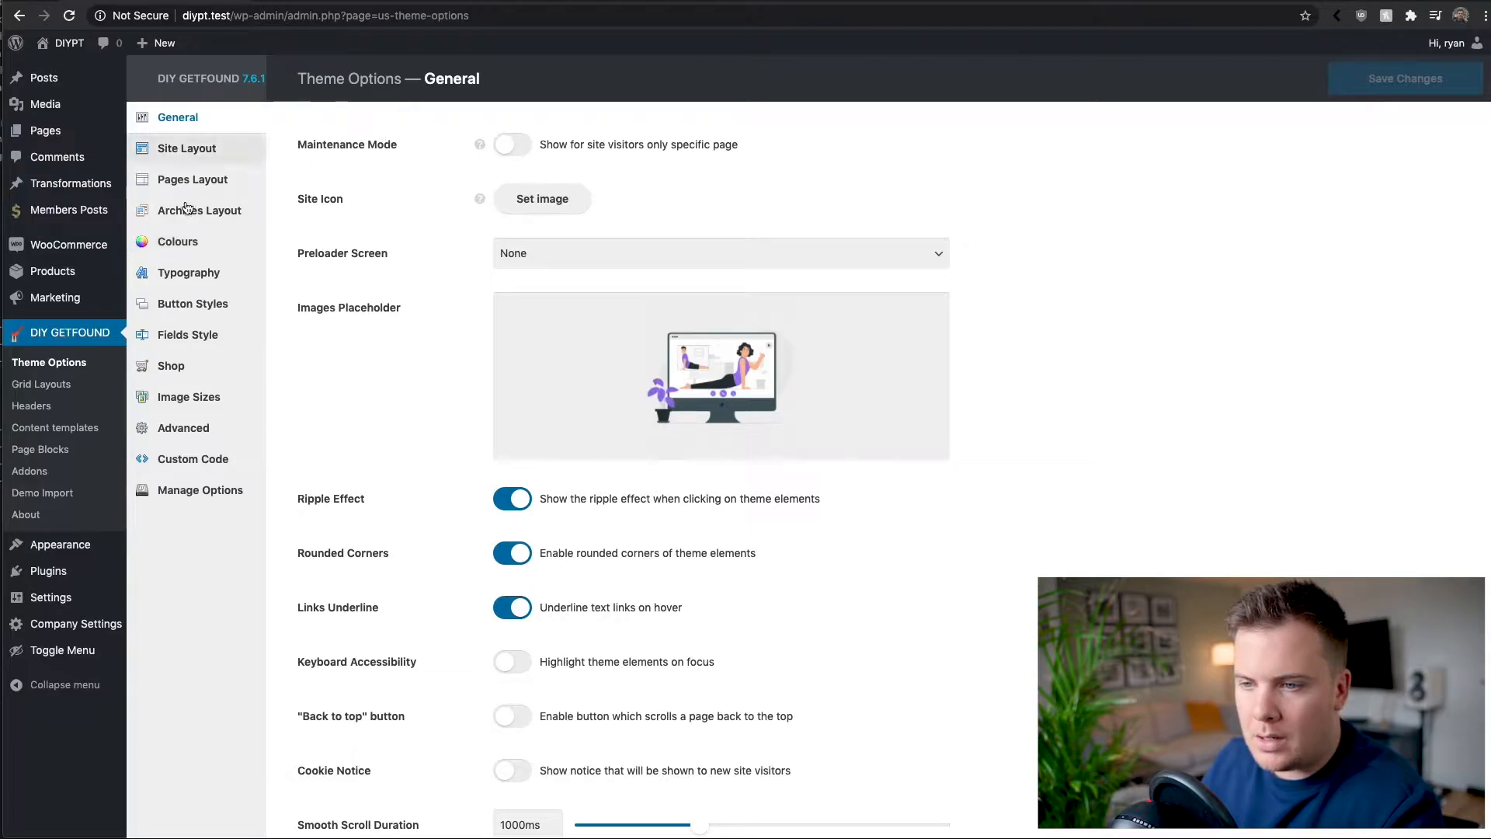
pyautogui.click(201, 248)
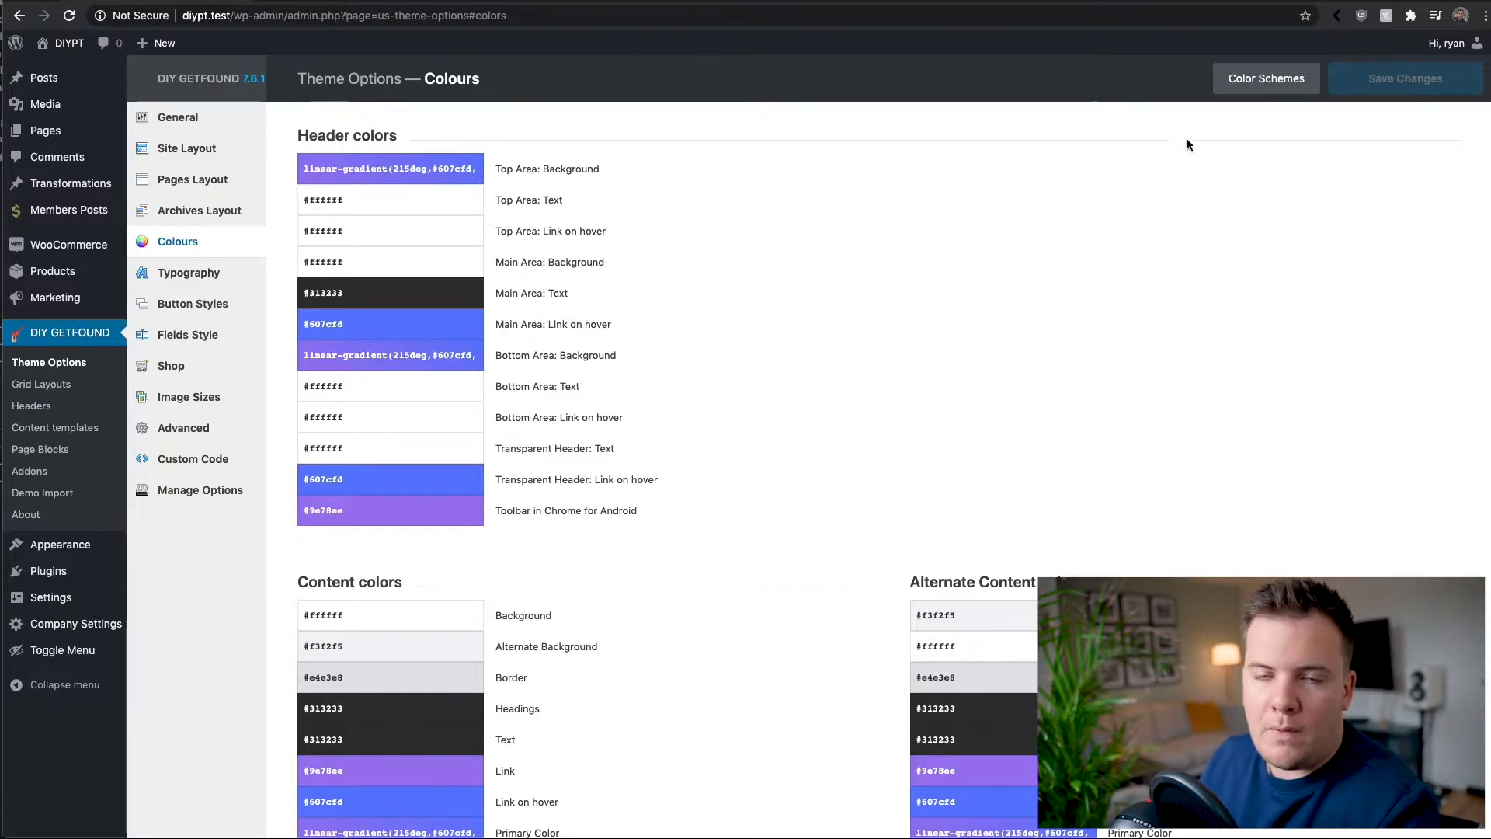
# Browse the predefined color schemes and apply the White Pink scheme.
pyautogui.click(1243, 87)
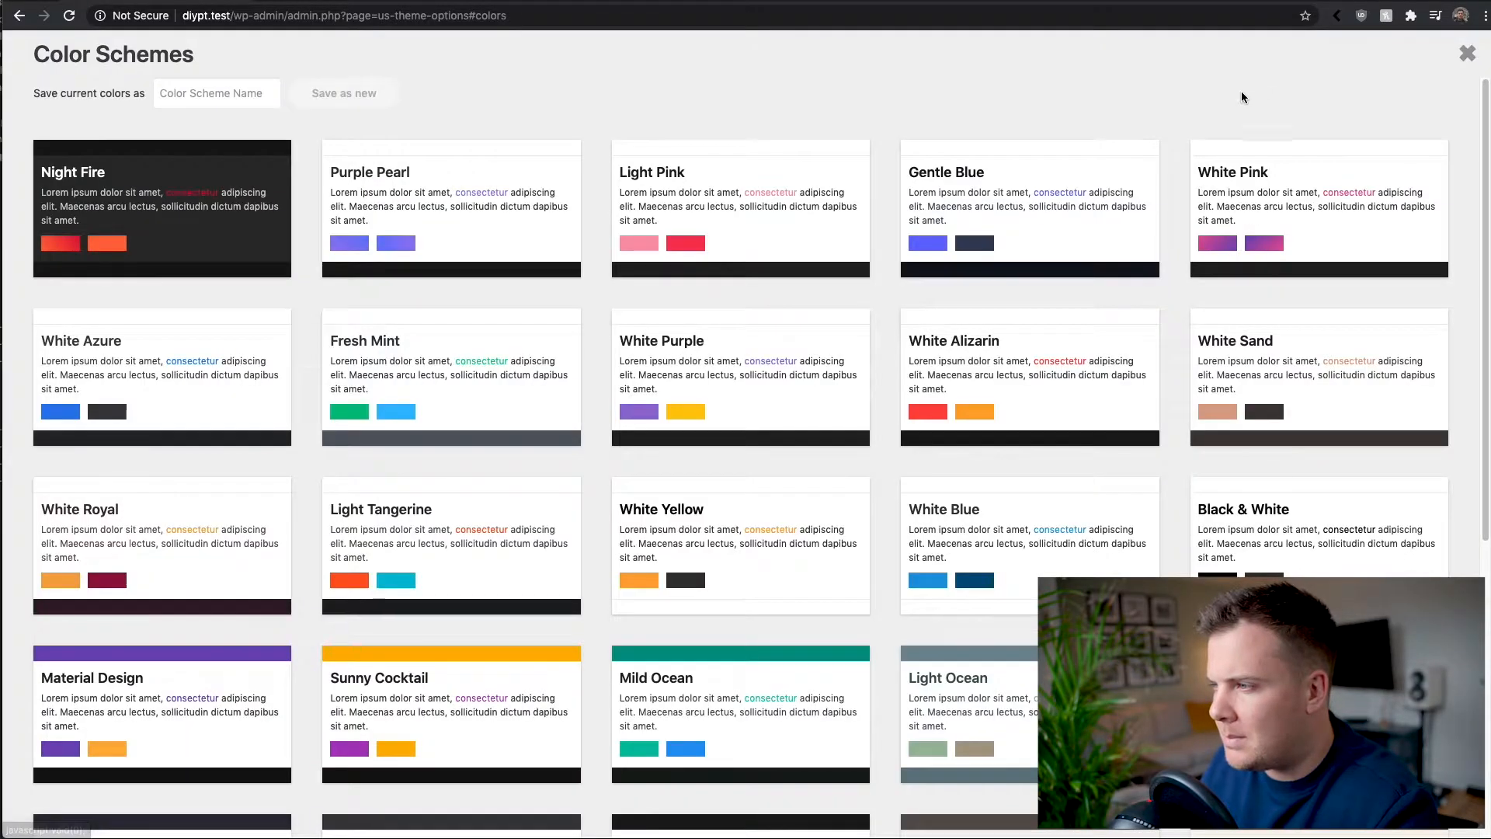
pyautogui.scroll(-2, 885, 105)
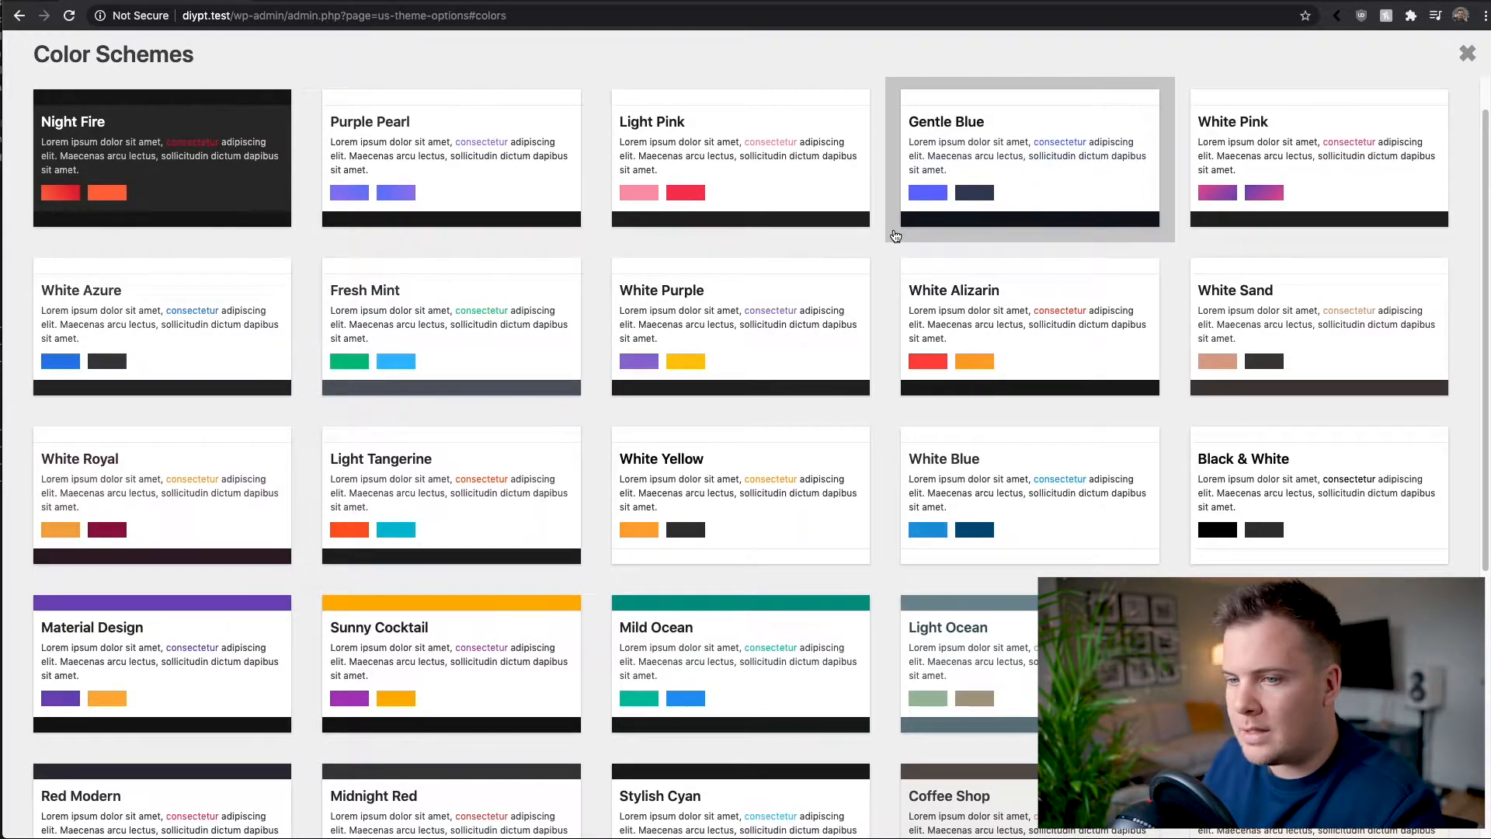
pyautogui.scroll(-5, 895, 272)
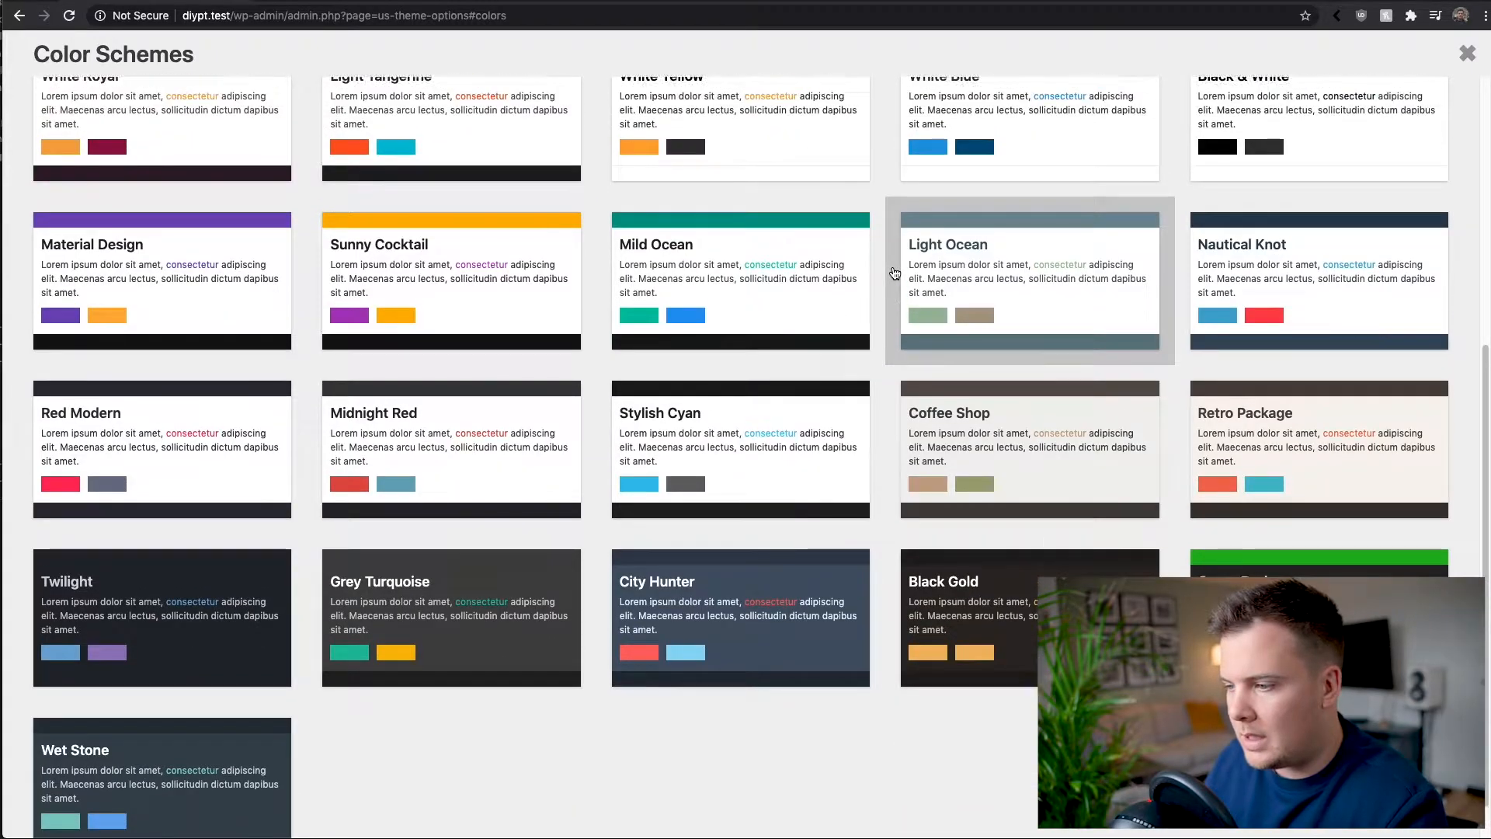
pyautogui.scroll(6, 893, 268)
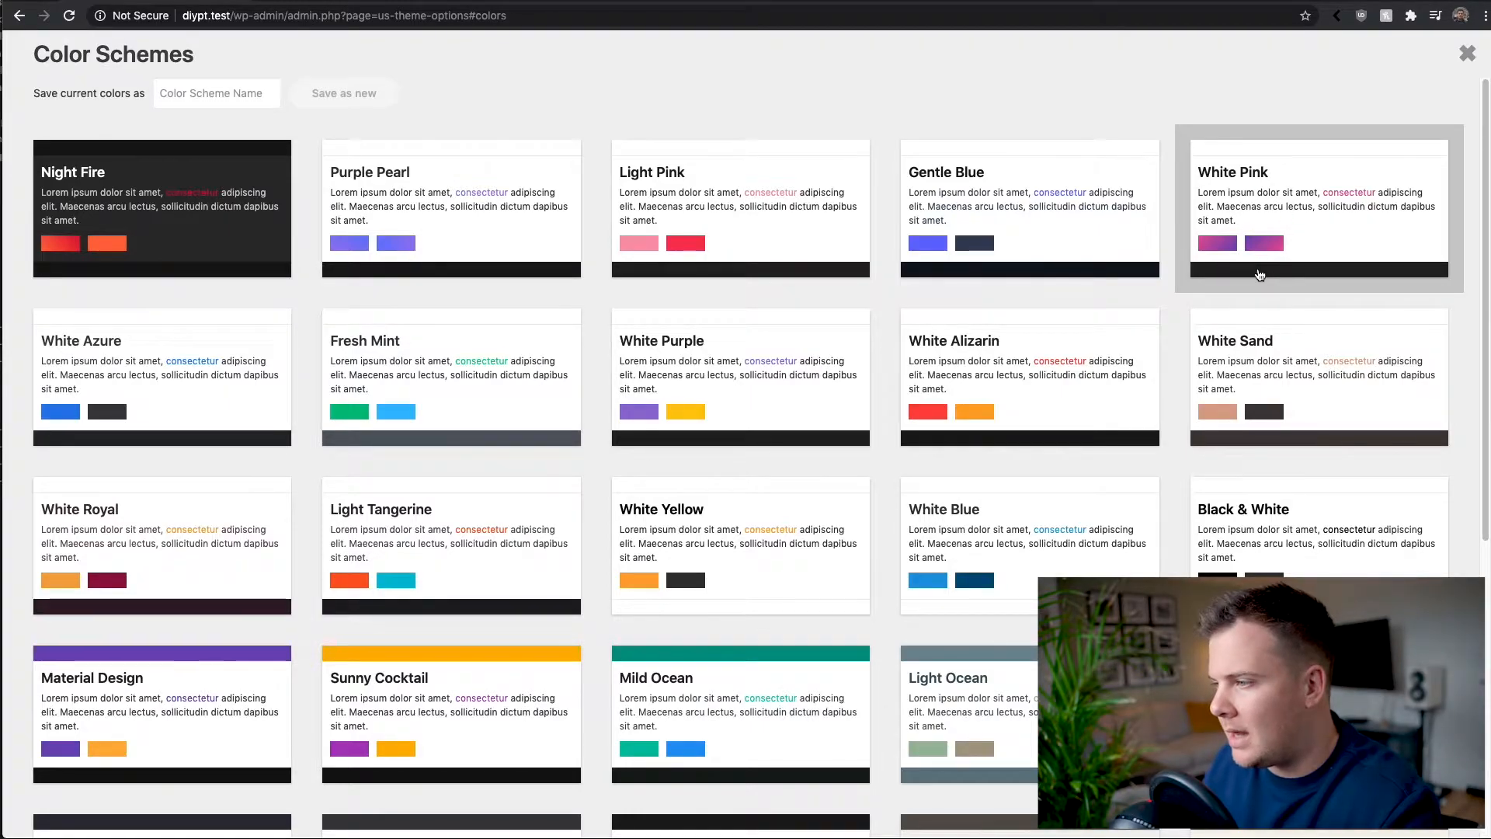
pyautogui.click(1282, 197)
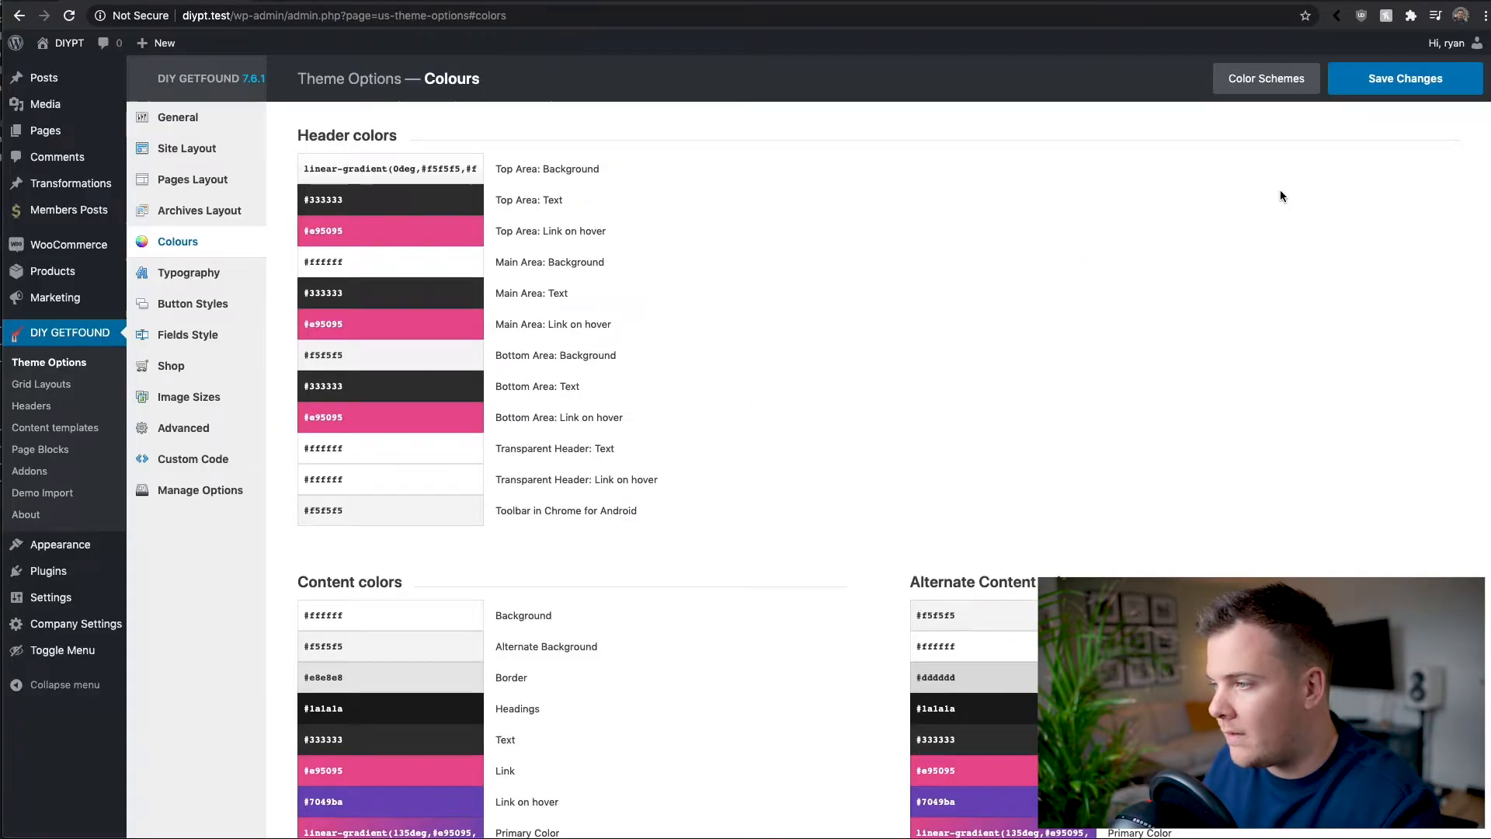
# Set the Background under Footer colors to white (#ffffff).
pyautogui.scroll(-5, 962, 273)
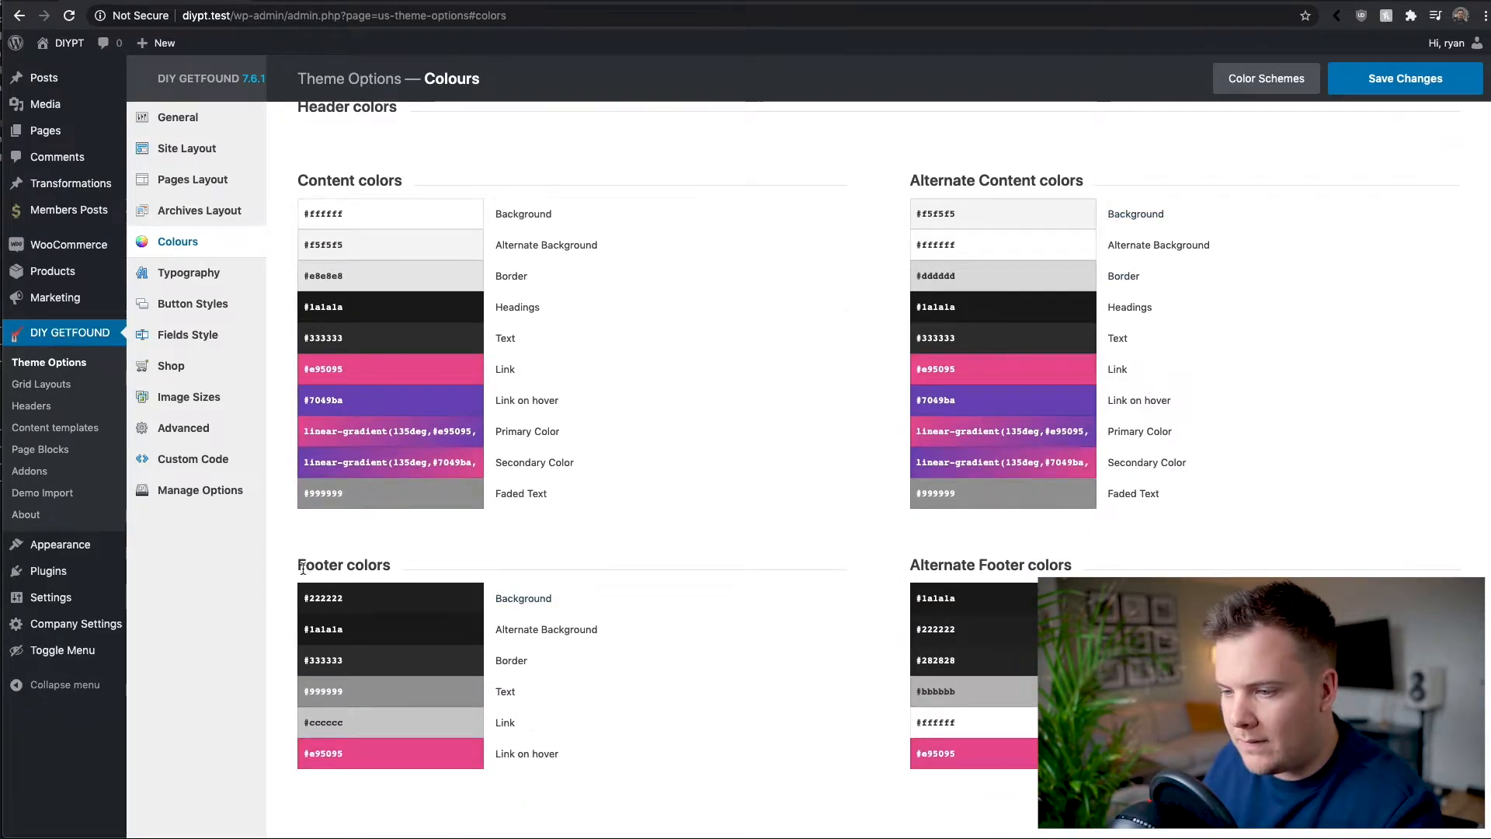
pyautogui.moveTo(295, 565); pyautogui.dragTo(387, 565)
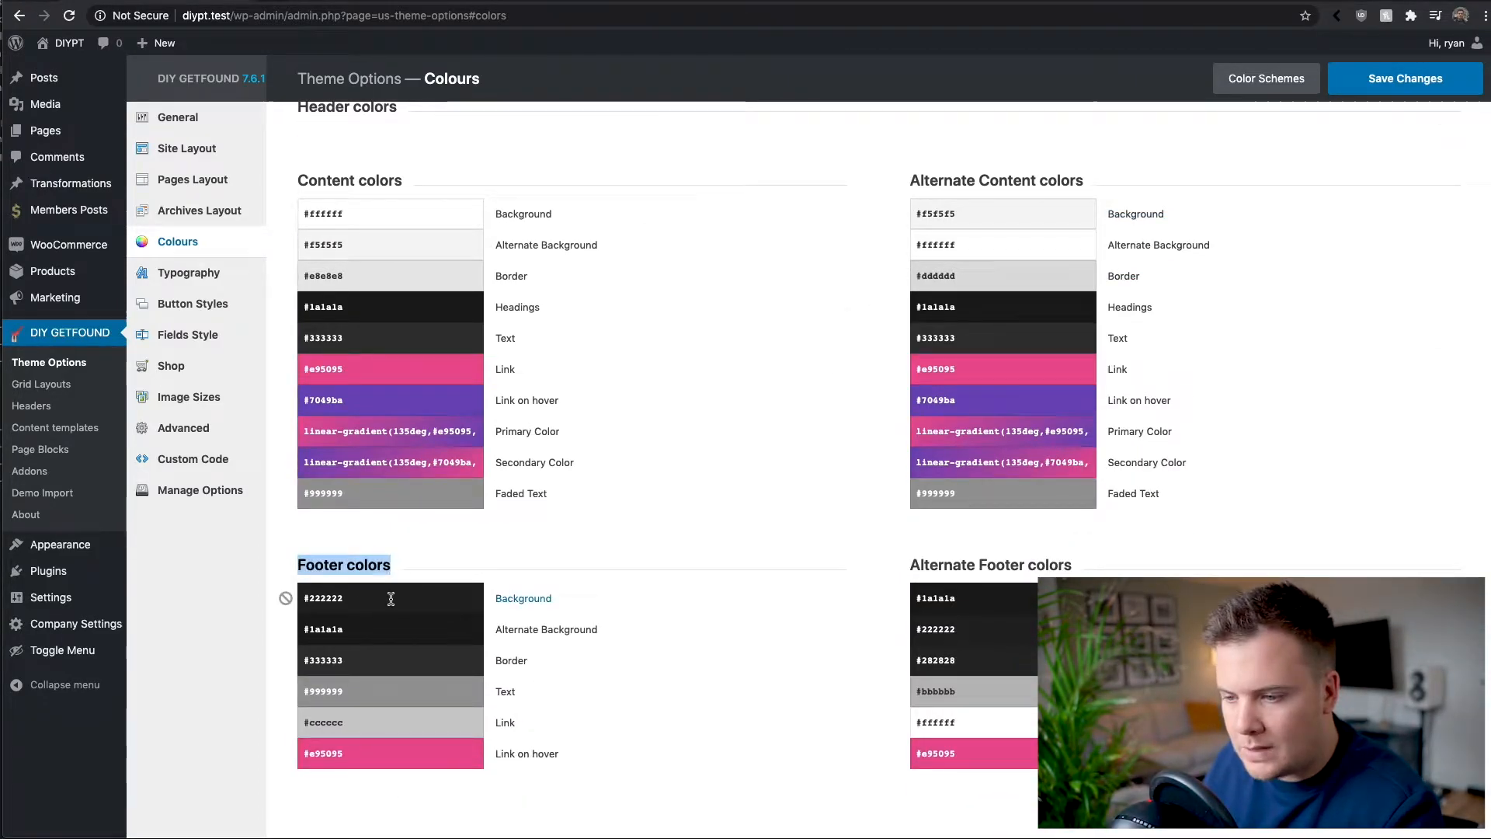
pyautogui.click(376, 599)
pyautogui.click(362, 633)
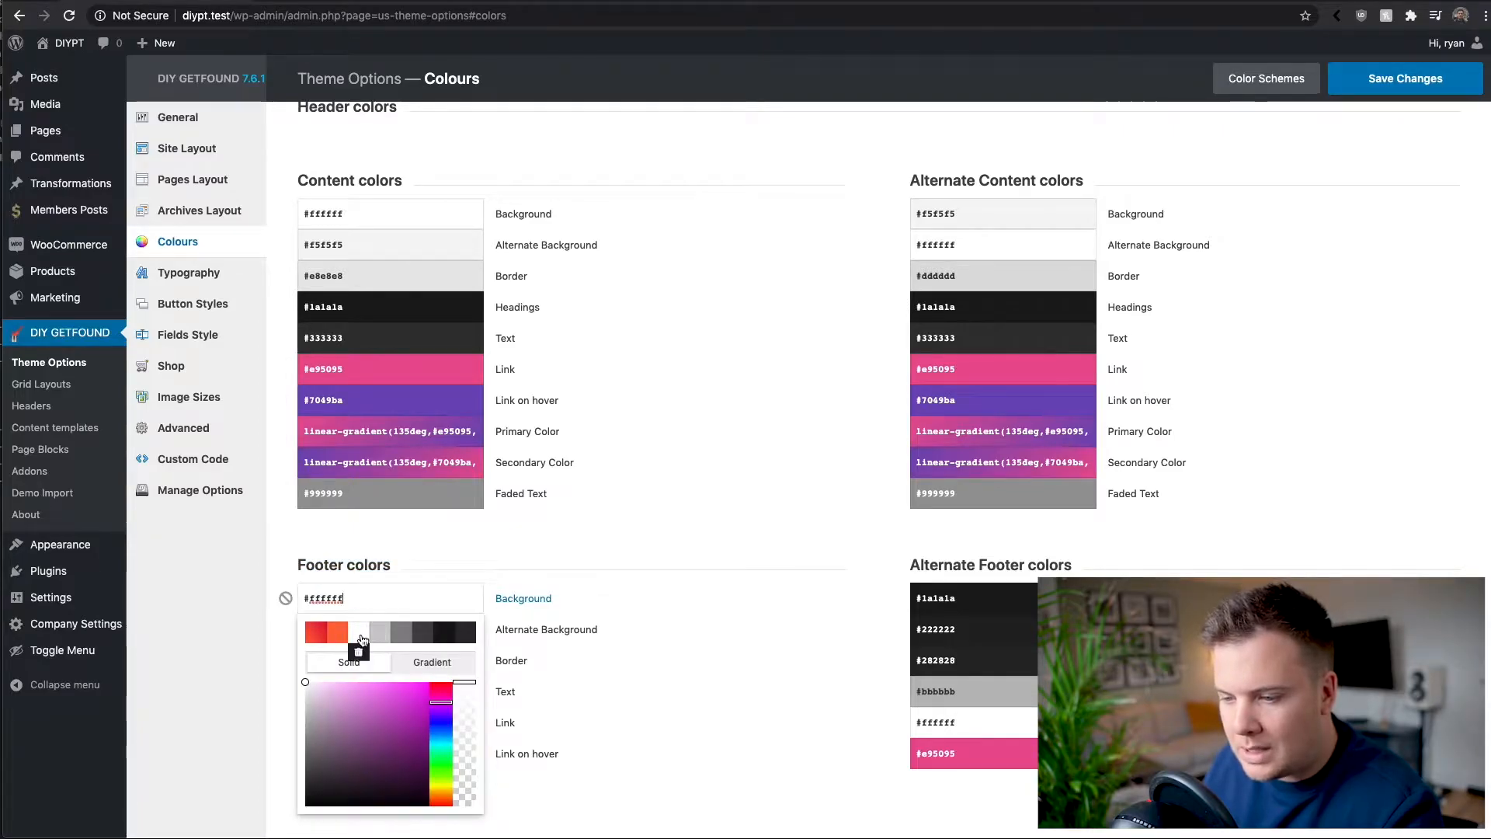
pyautogui.click(236, 607)
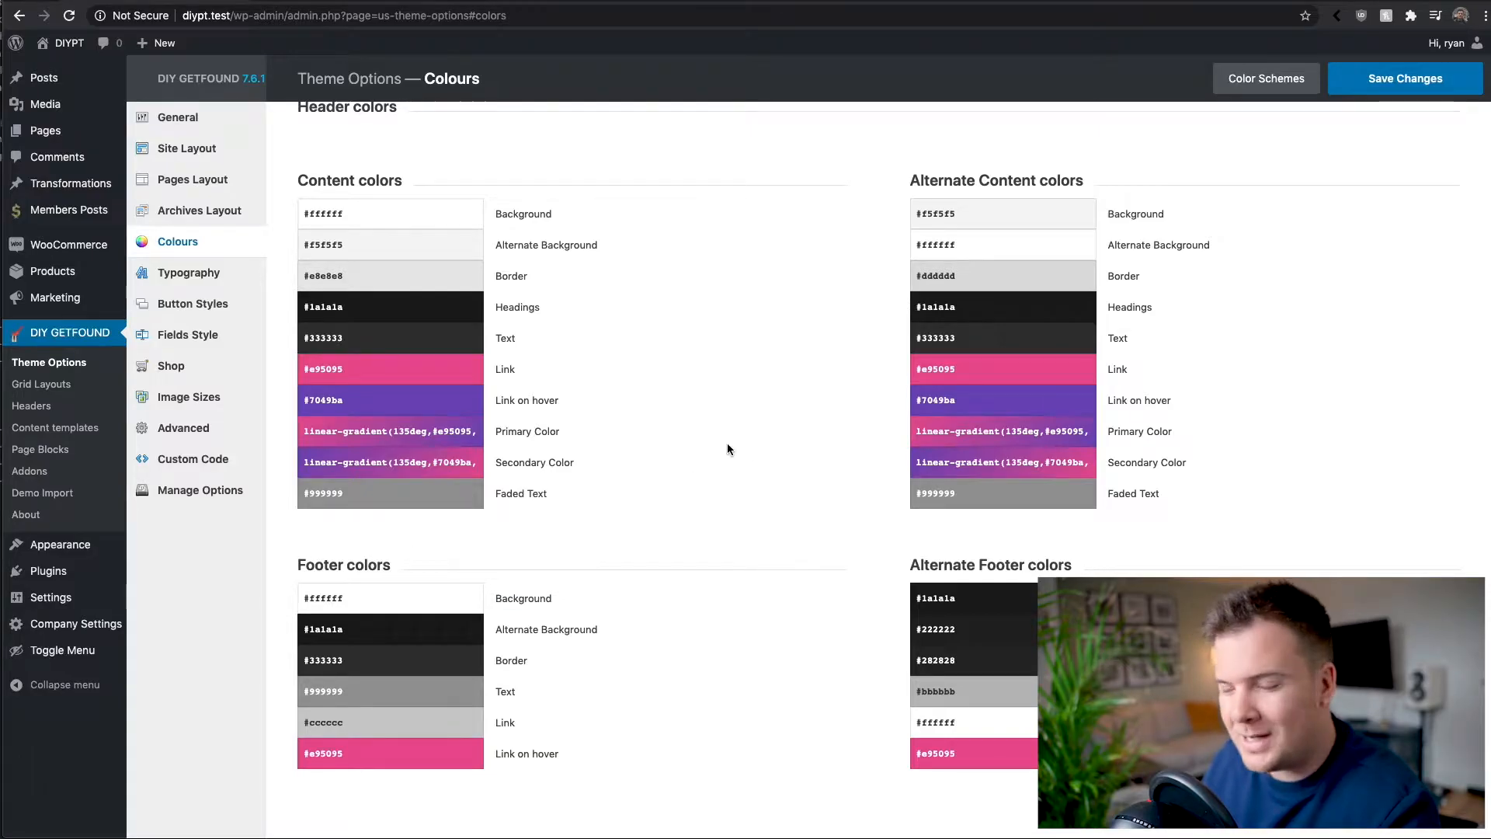
# Try a solid purple and a pink-to-red gradient as the footer background, and set it back to #ffffff.
pyautogui.click(400, 602)
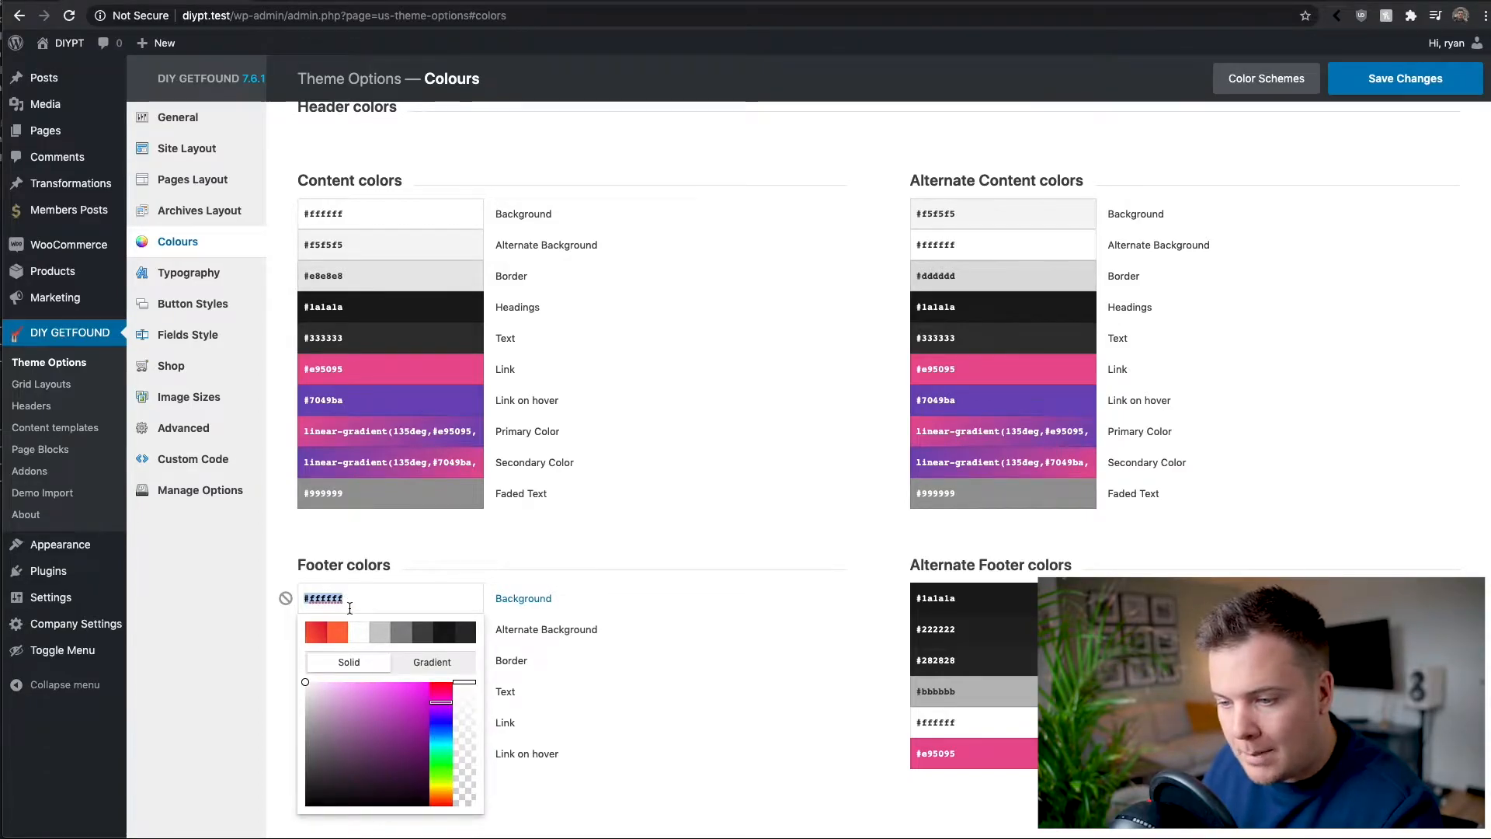
pyautogui.moveTo(383, 704); pyautogui.dragTo(374, 713)
pyautogui.click(424, 665)
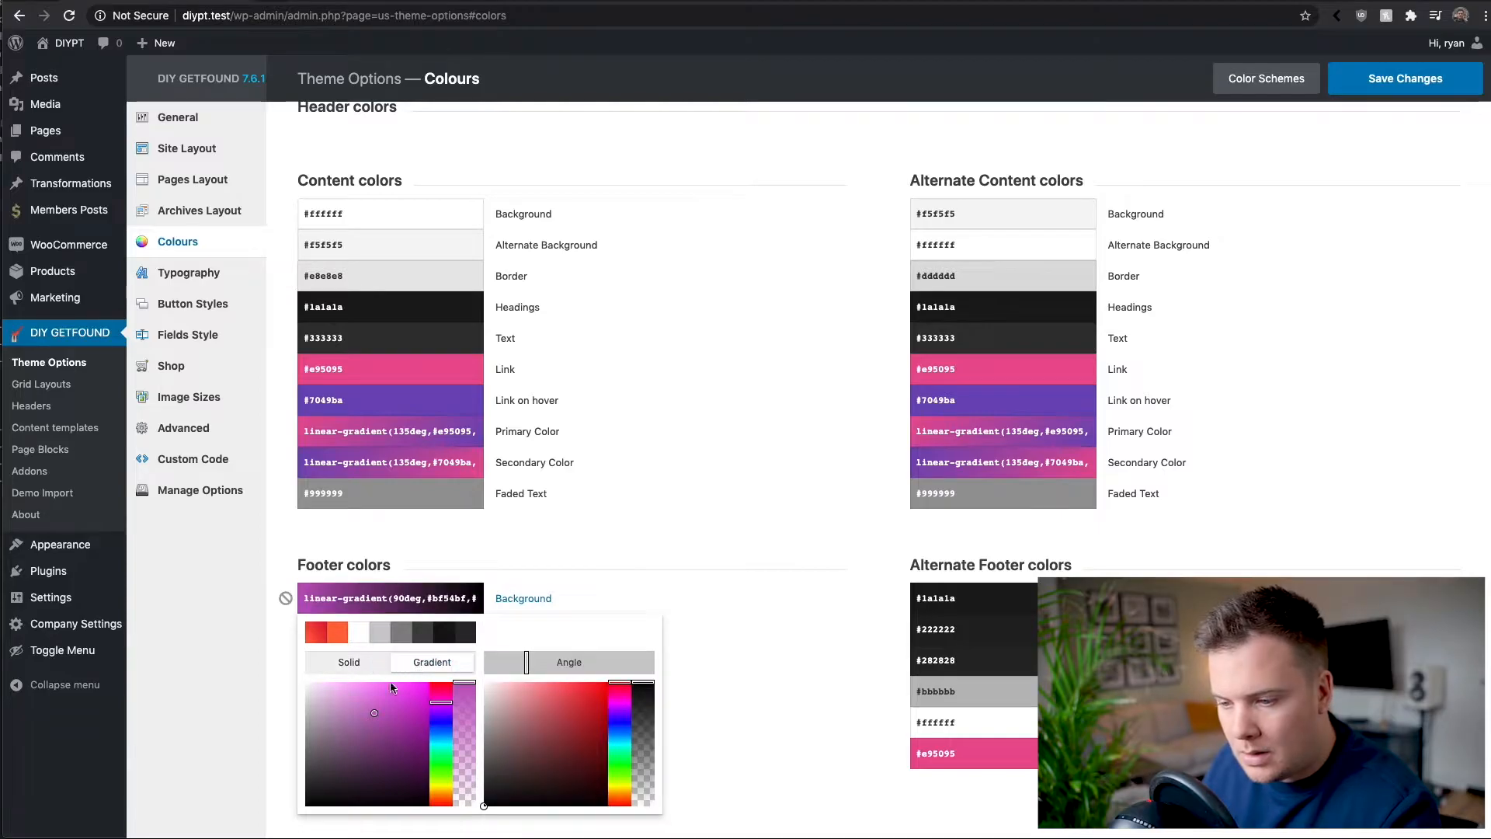
pyautogui.click(543, 717)
pyautogui.click(377, 699)
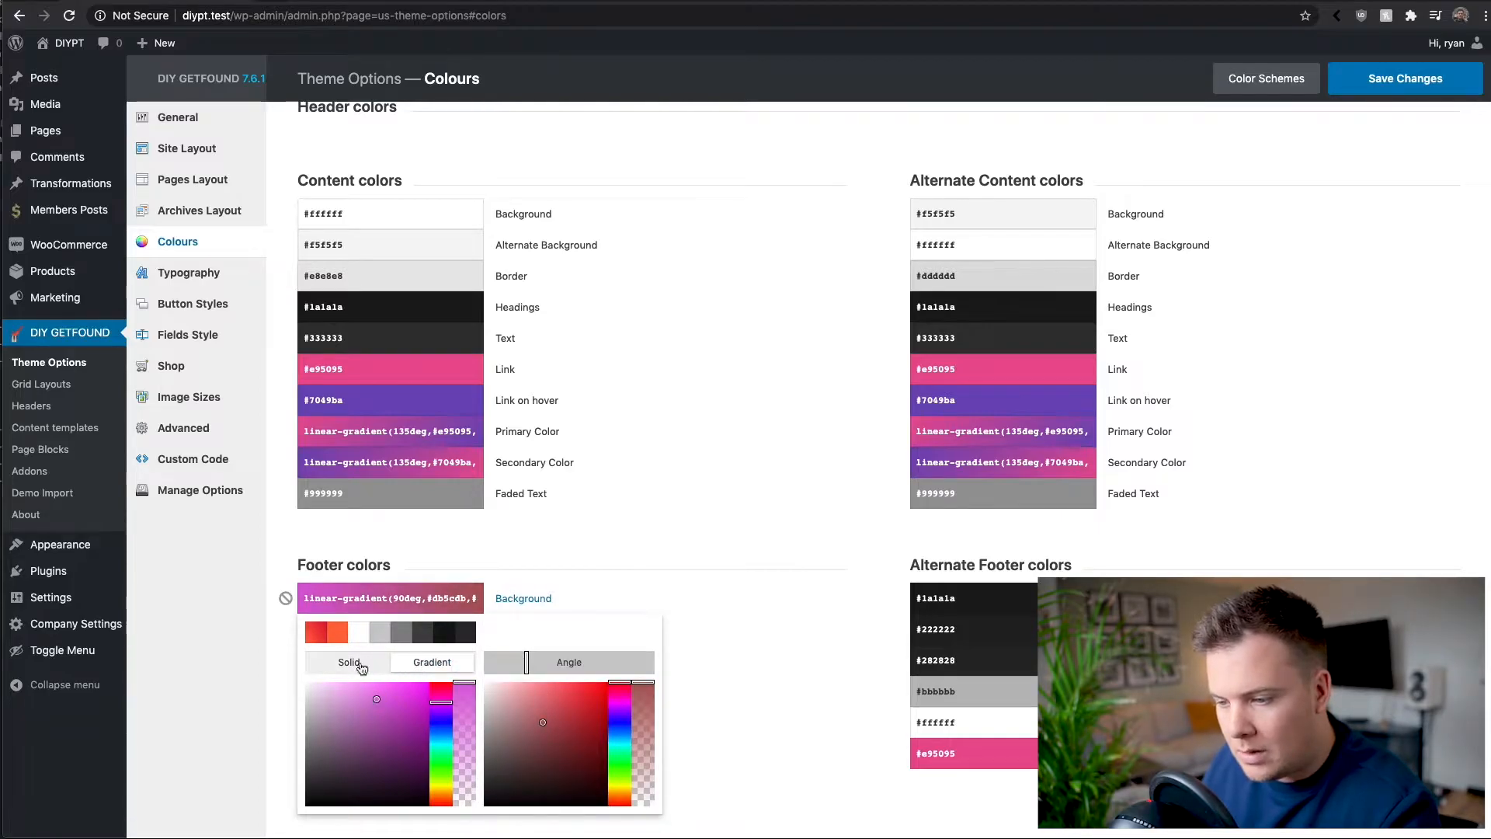
pyautogui.click(362, 637)
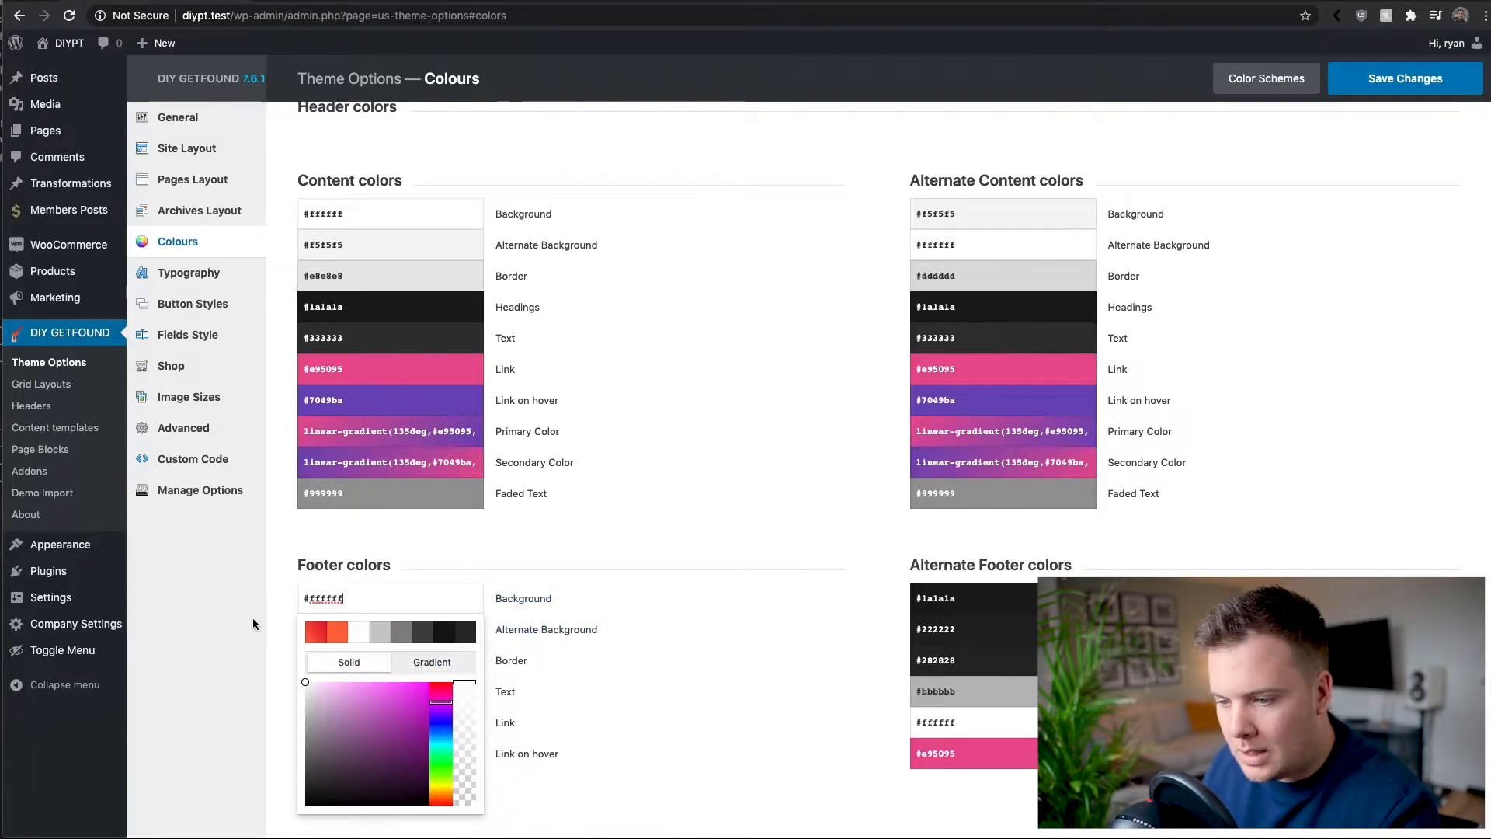
pyautogui.click(241, 557)
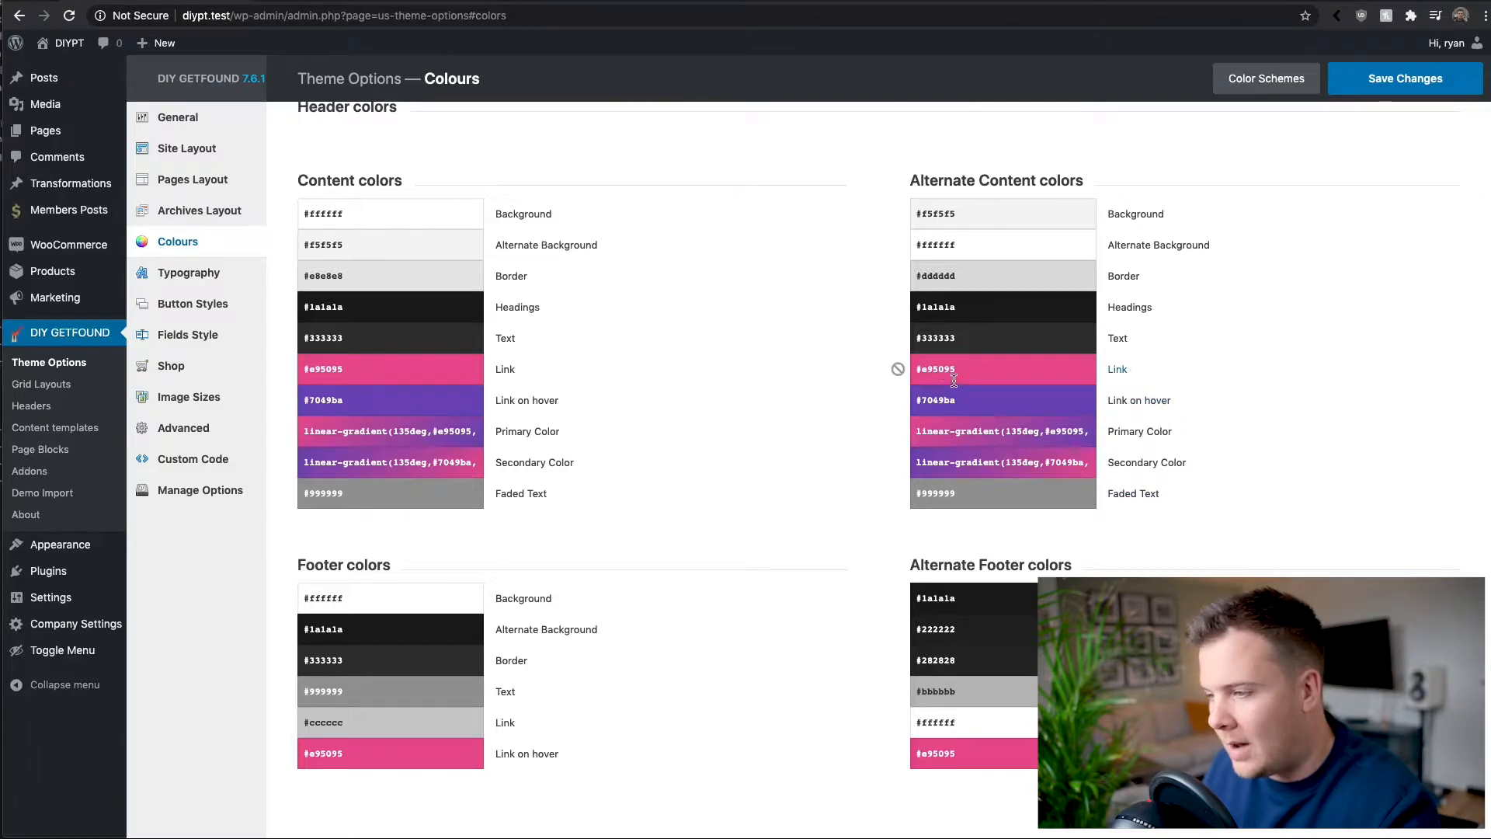
# Save the theme colour changes and reload the site's homepage.
pyautogui.click(1398, 85)
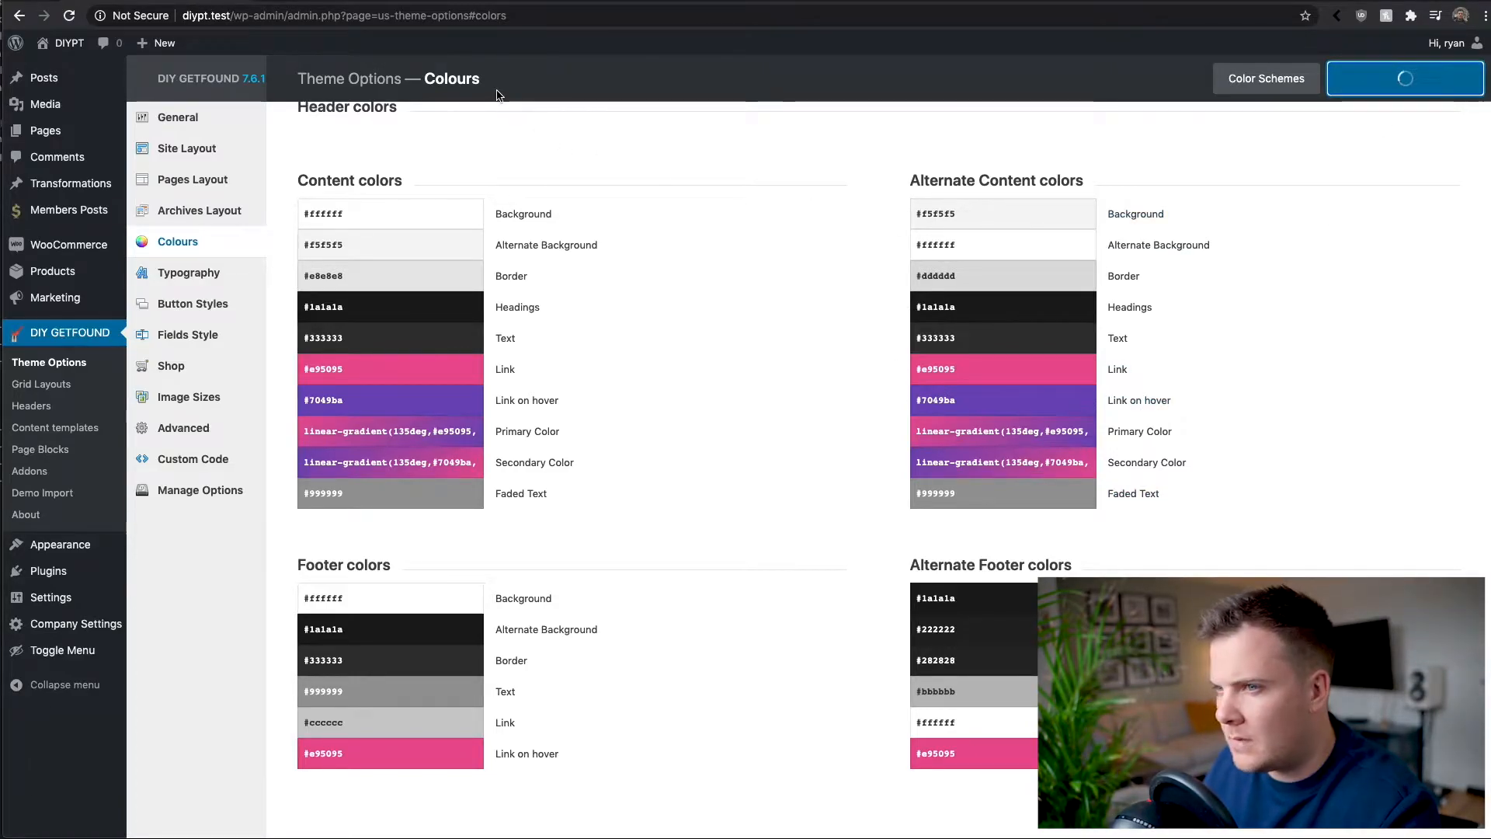
pyautogui.click(275, 1)
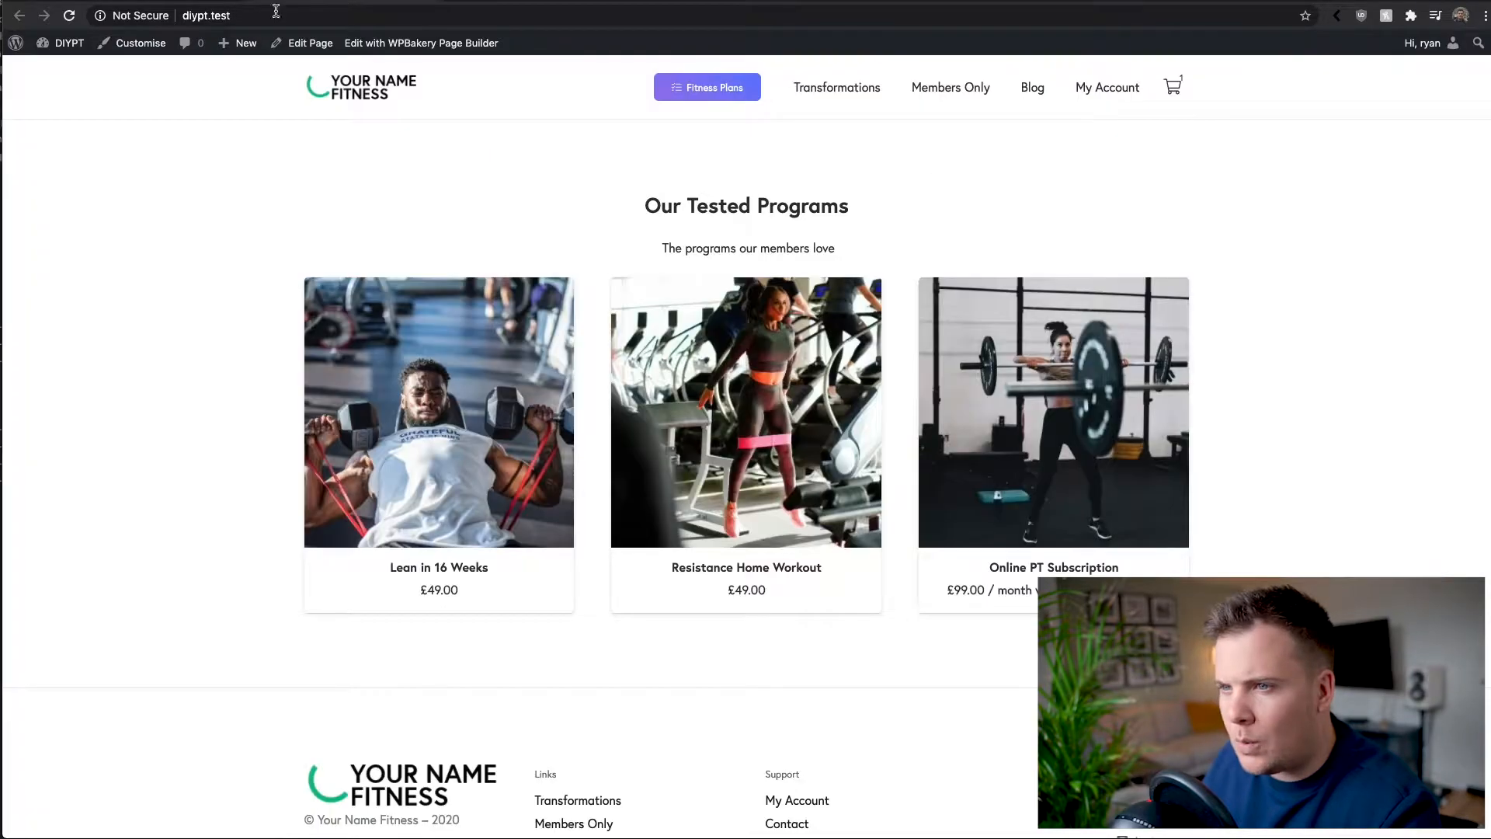
pyautogui.click(69, 16)
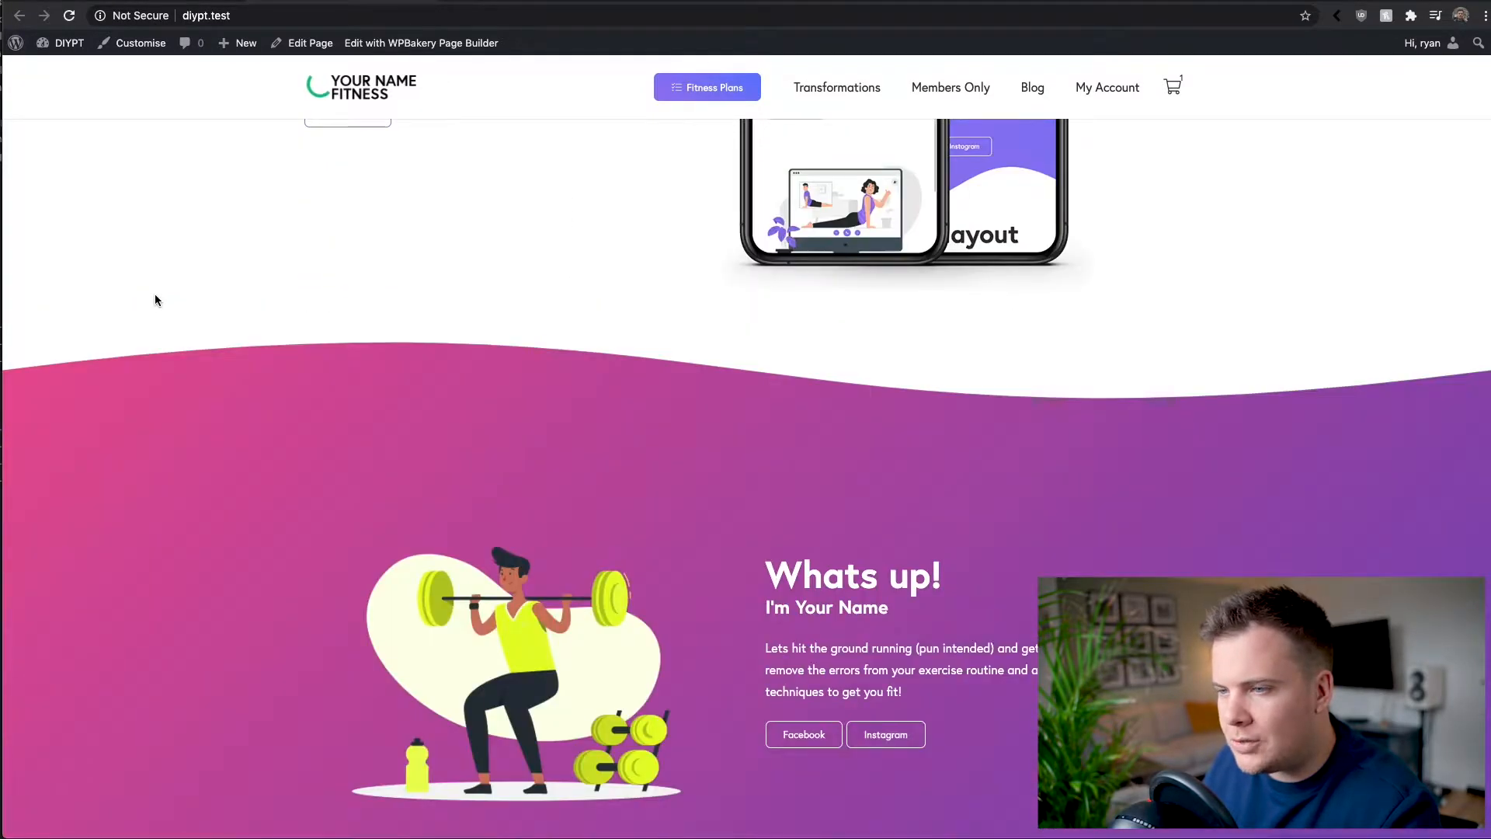
# Examine how the new colour scheme looks on the homepage's sections, buttons and footer.
pyautogui.scroll(-1, 155, 300)
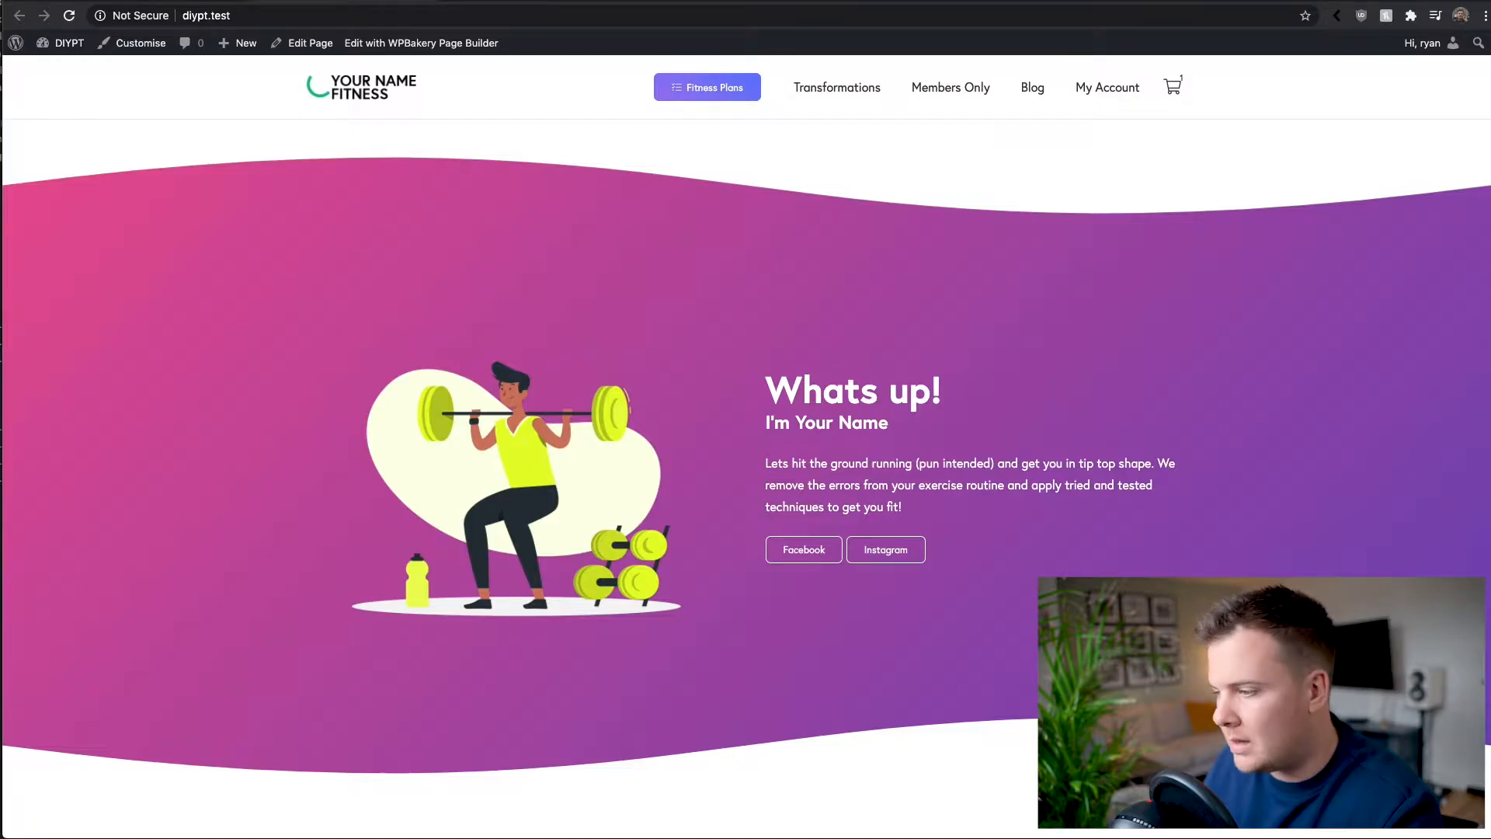
pyautogui.scroll(-10, 1111, 514)
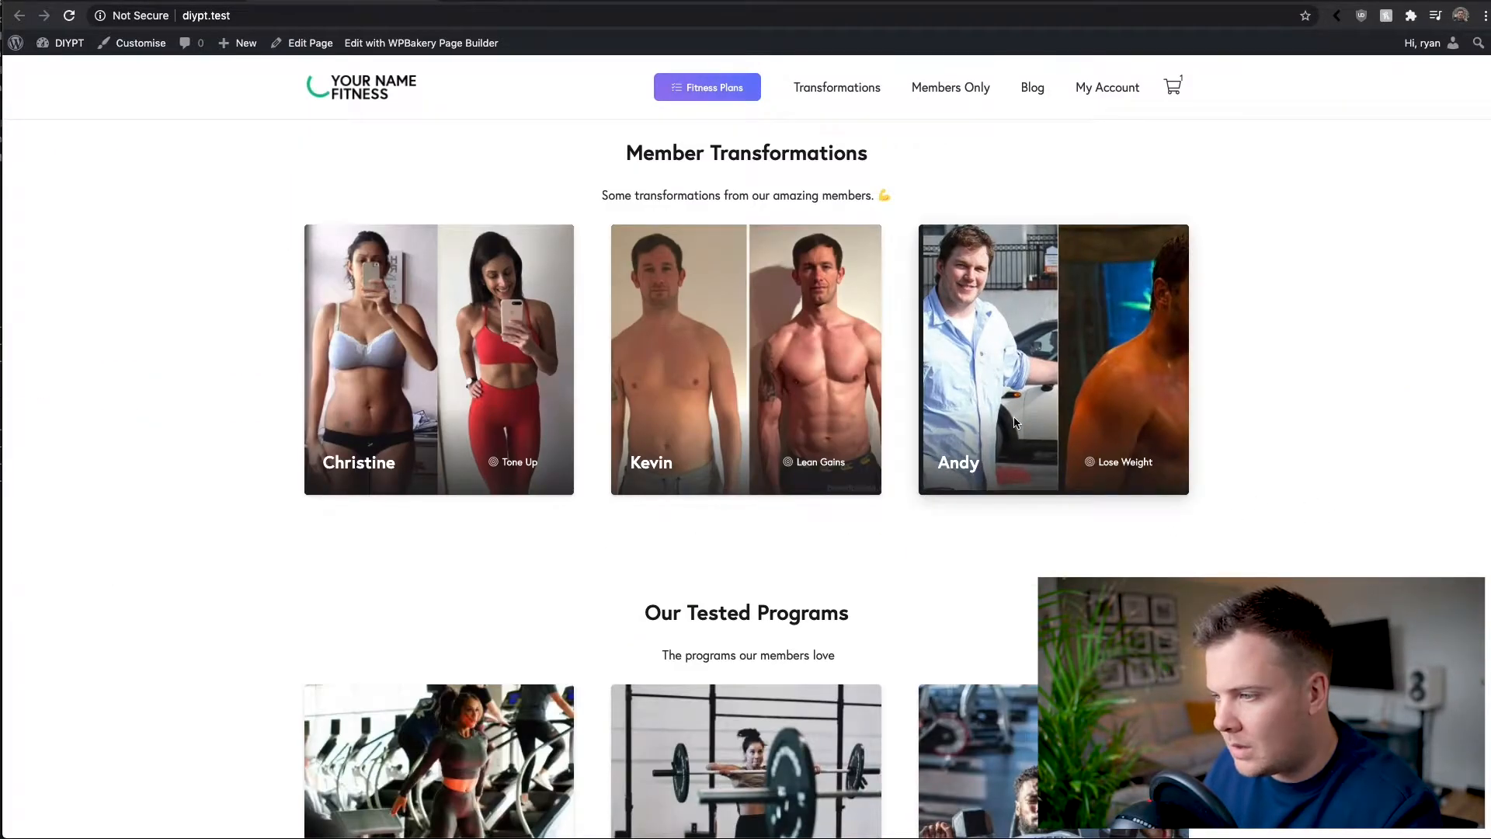
pyautogui.scroll(-7, 1015, 422)
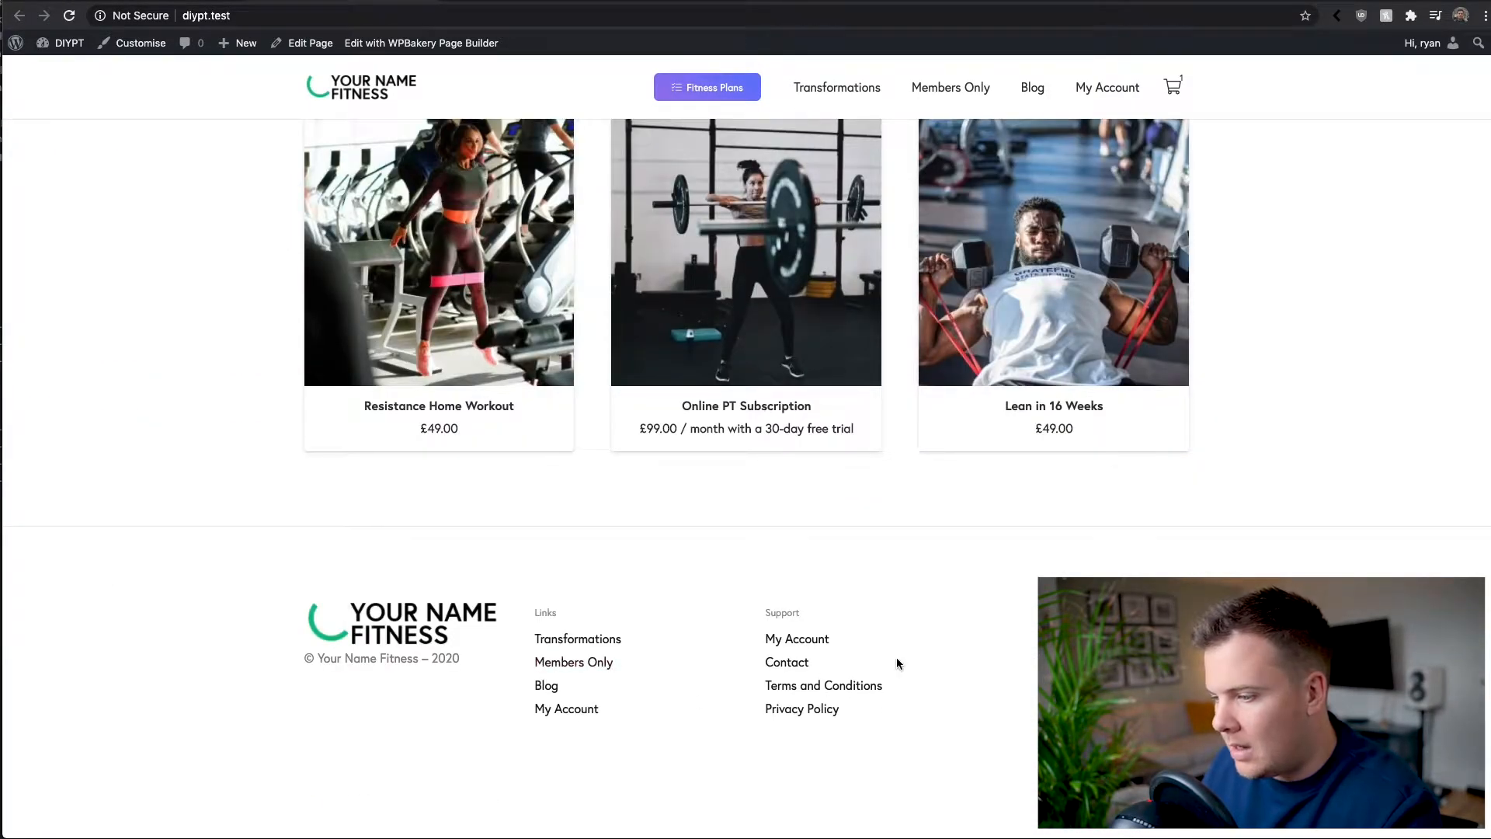
pyautogui.scroll(15, 1349, 522)
pyautogui.scroll(6, 1362, 540)
pyautogui.scroll(3, 663, 457)
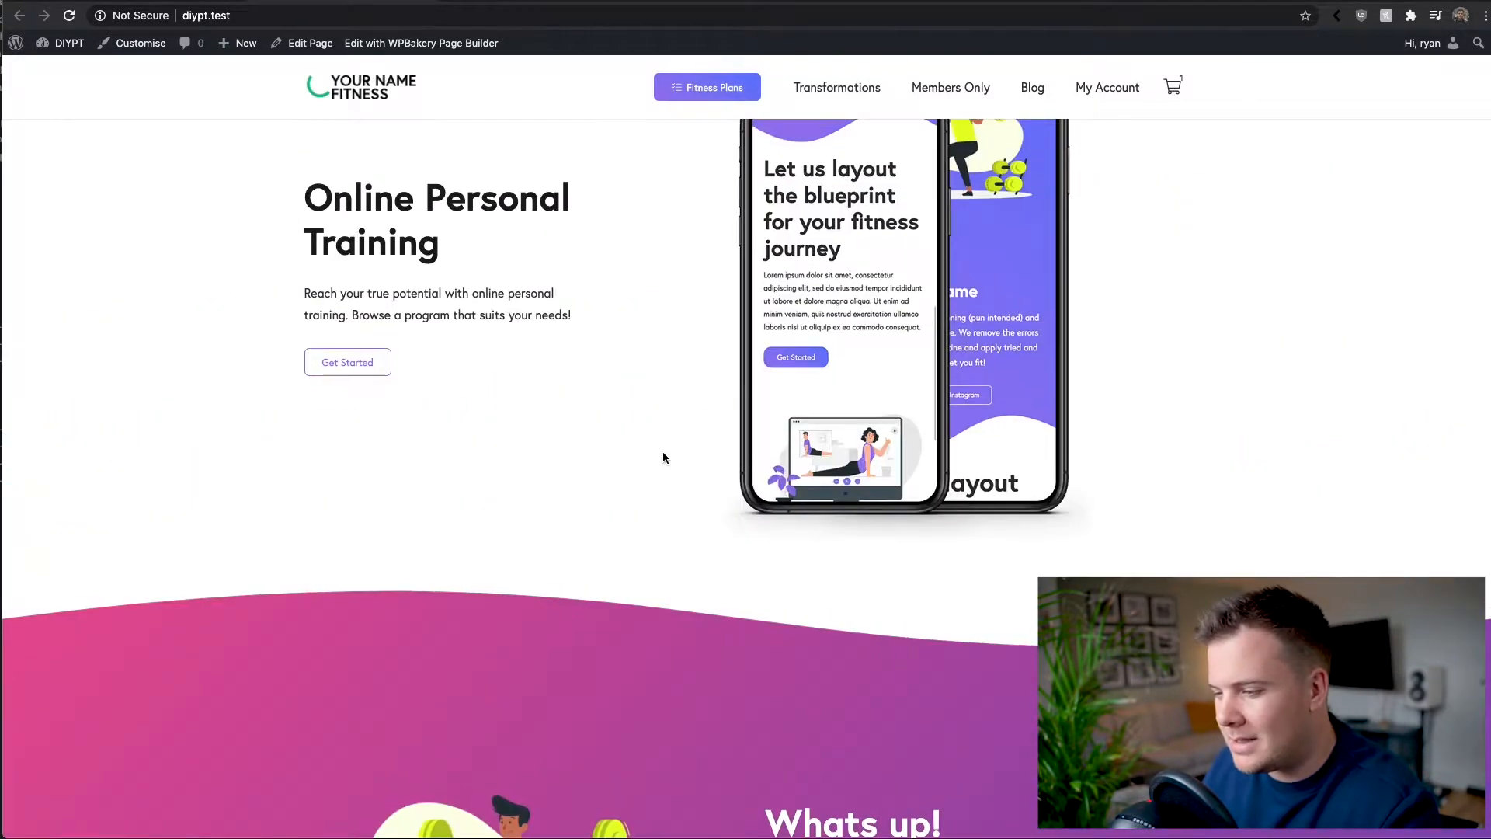
pyautogui.scroll(2, 674, 440)
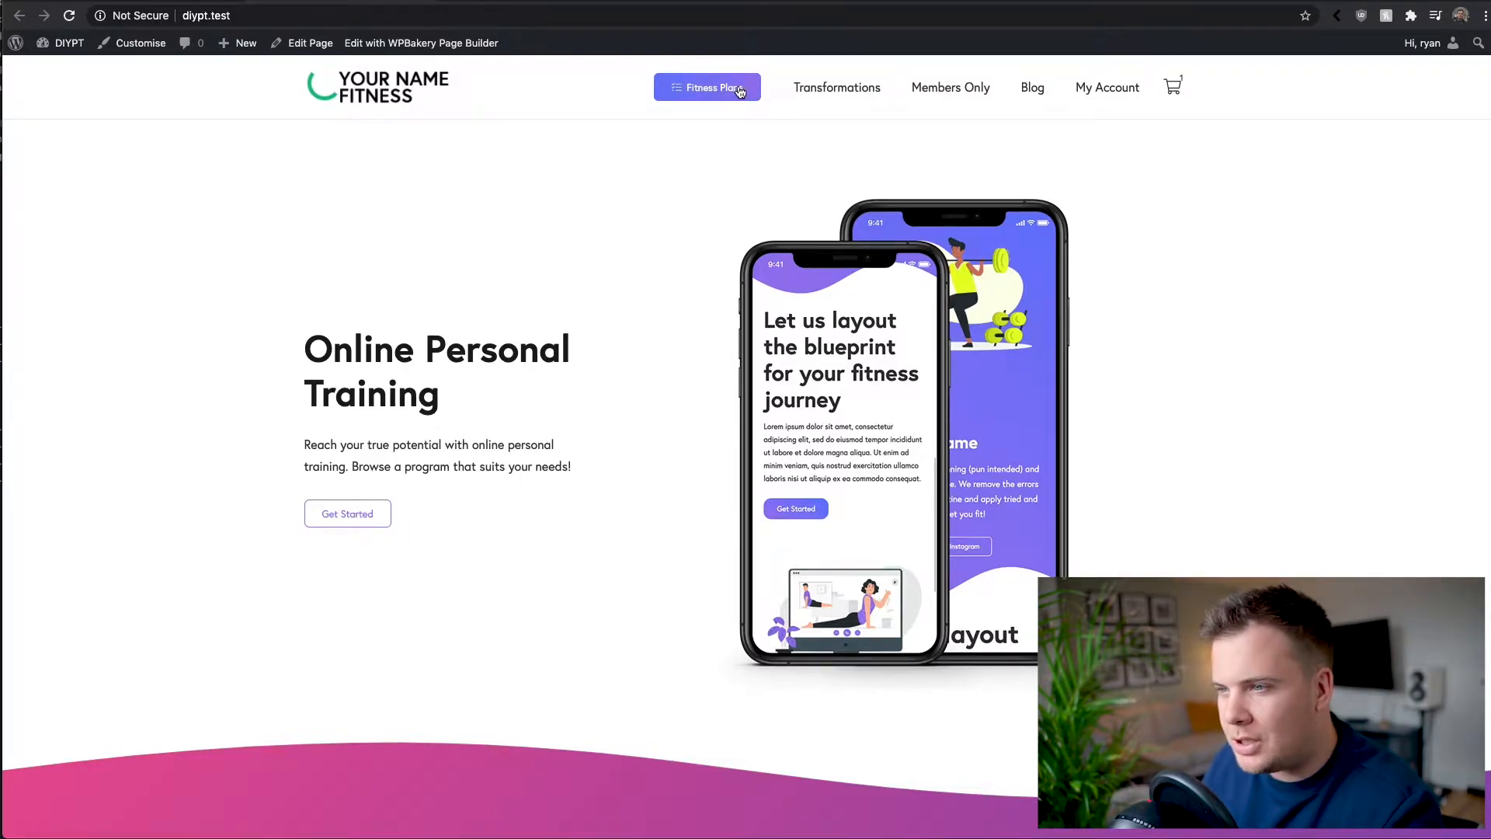
pyautogui.scroll(-6, 572, 187)
pyautogui.scroll(5, 355, 153)
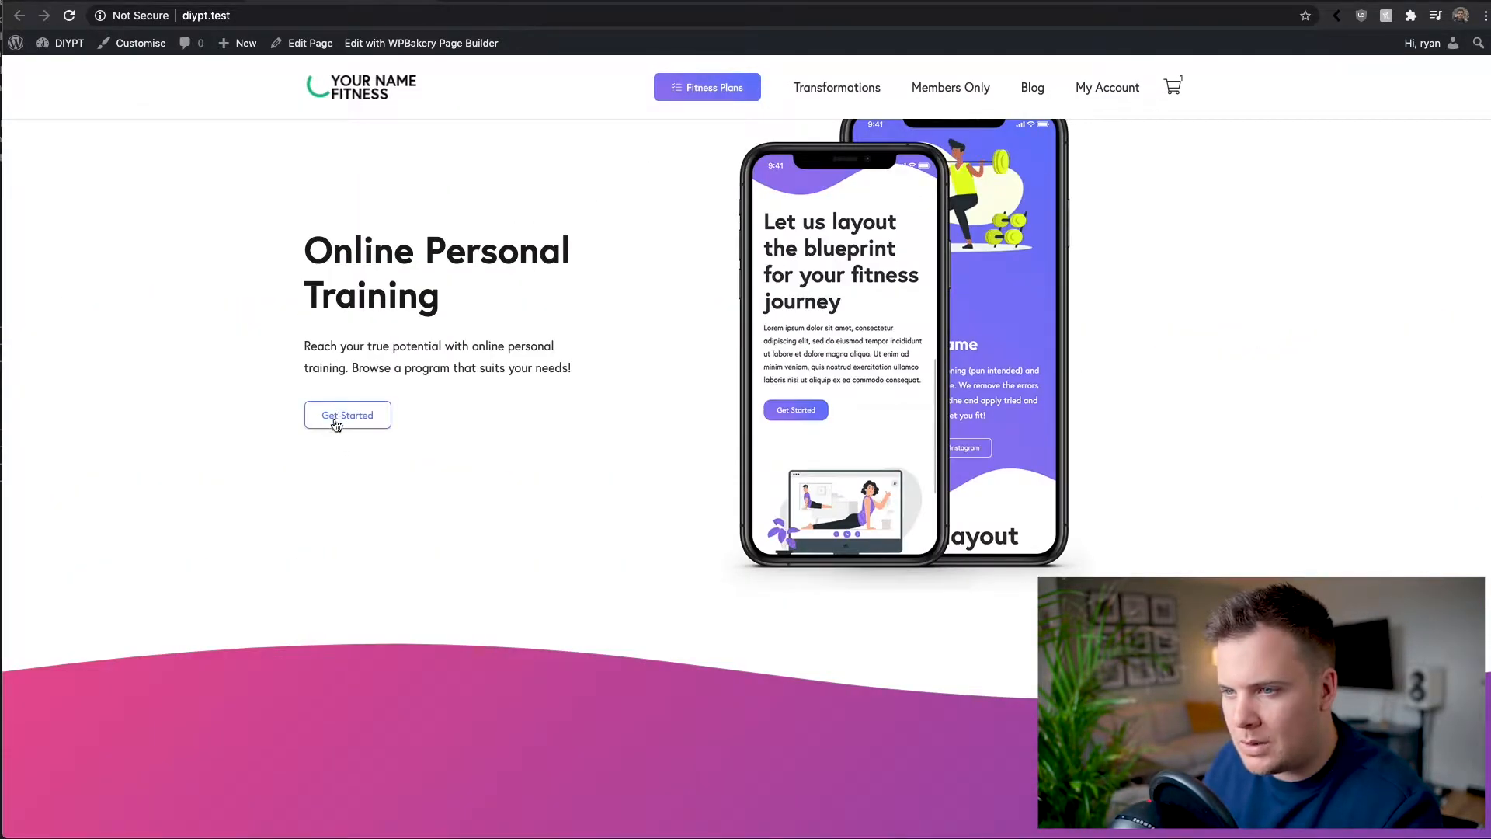
pyautogui.scroll(1, 495, 222)
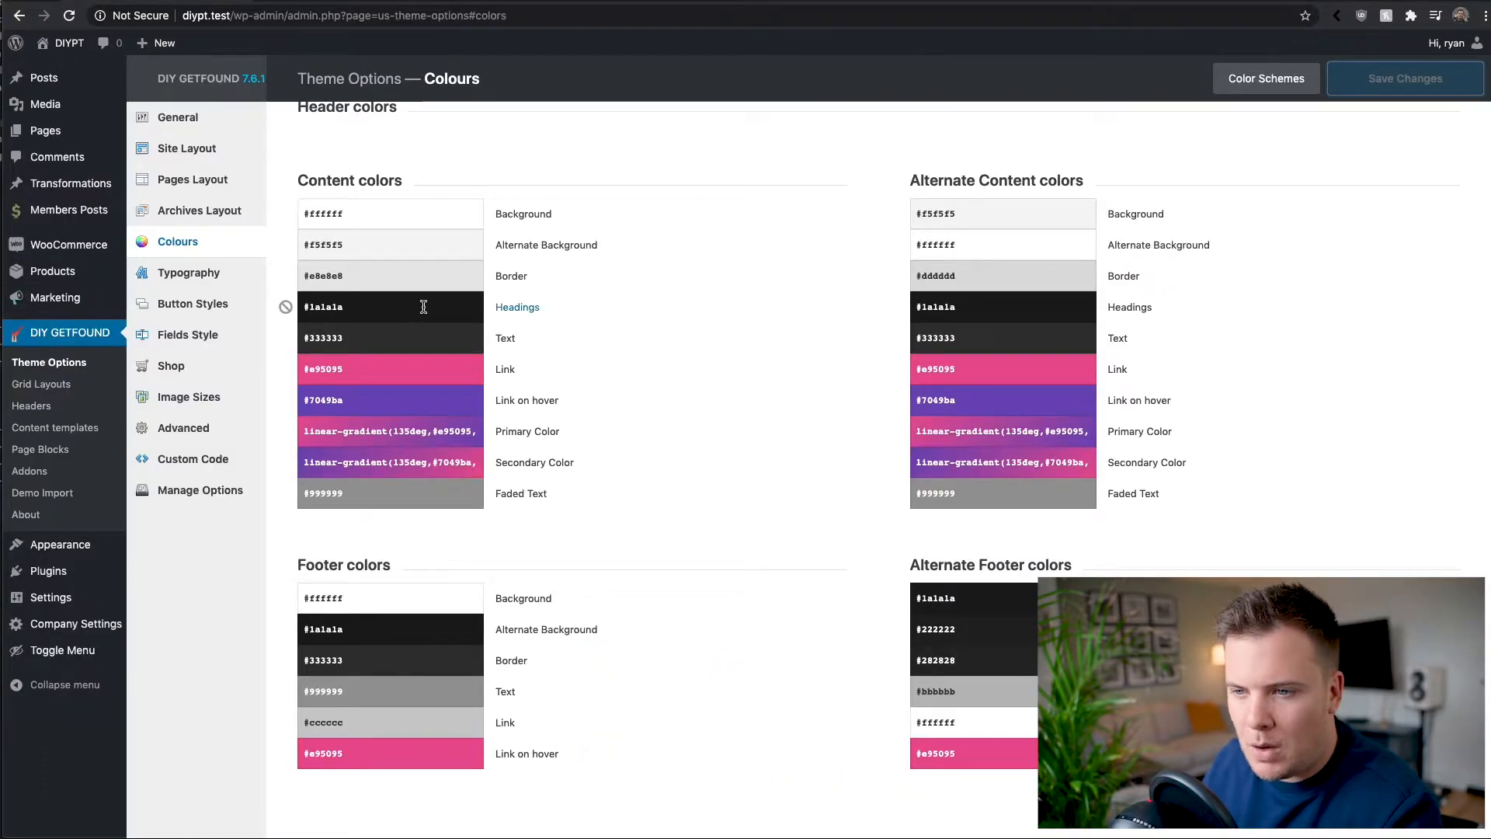
# Copy the content Primary Color gradient (135deg, #e95095 to #7049ba) into the Default Button style's background colour.
pyautogui.click(407, 432)
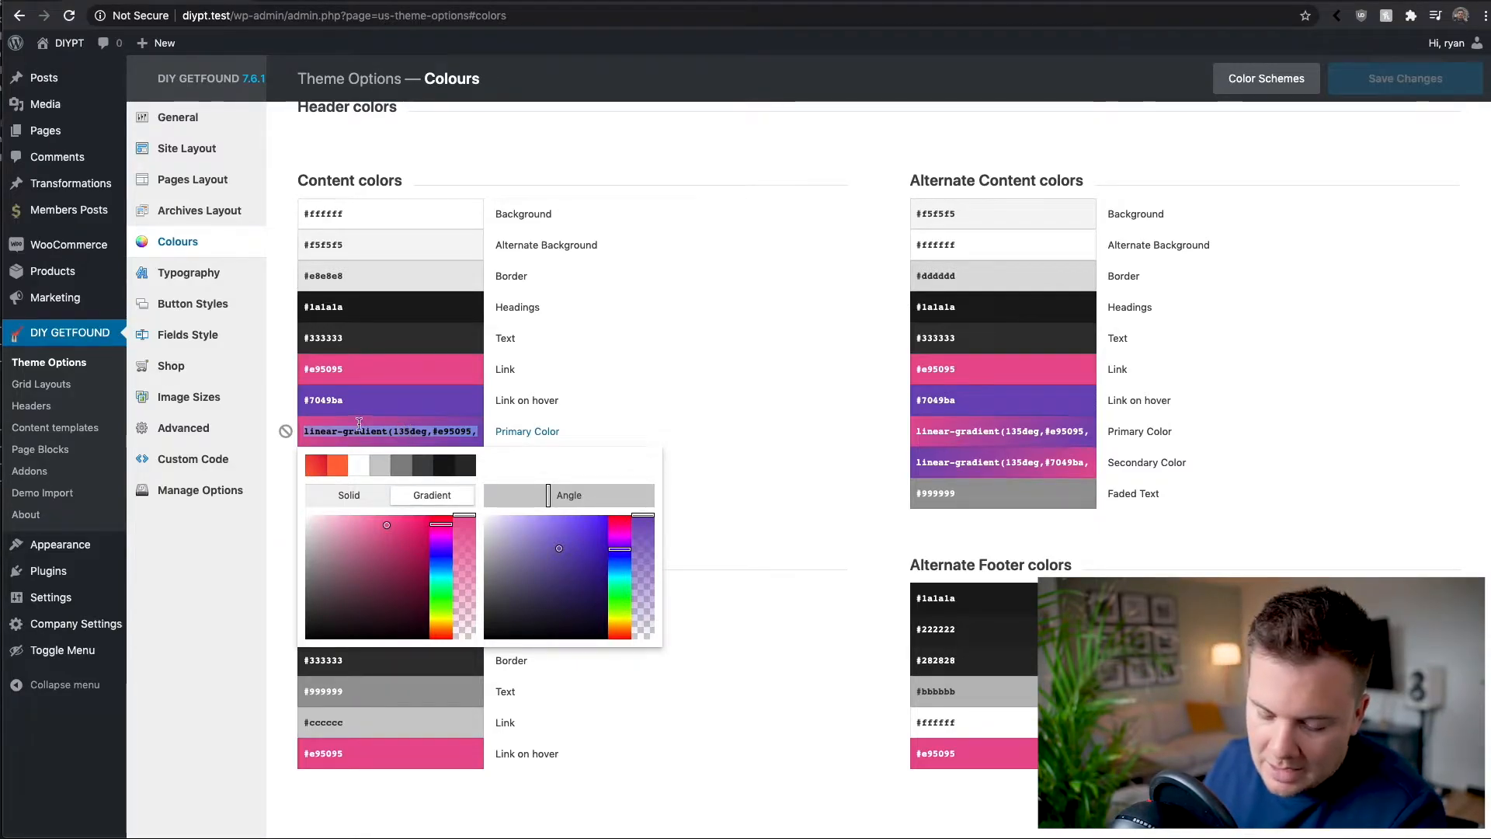
pyautogui.click(178, 312)
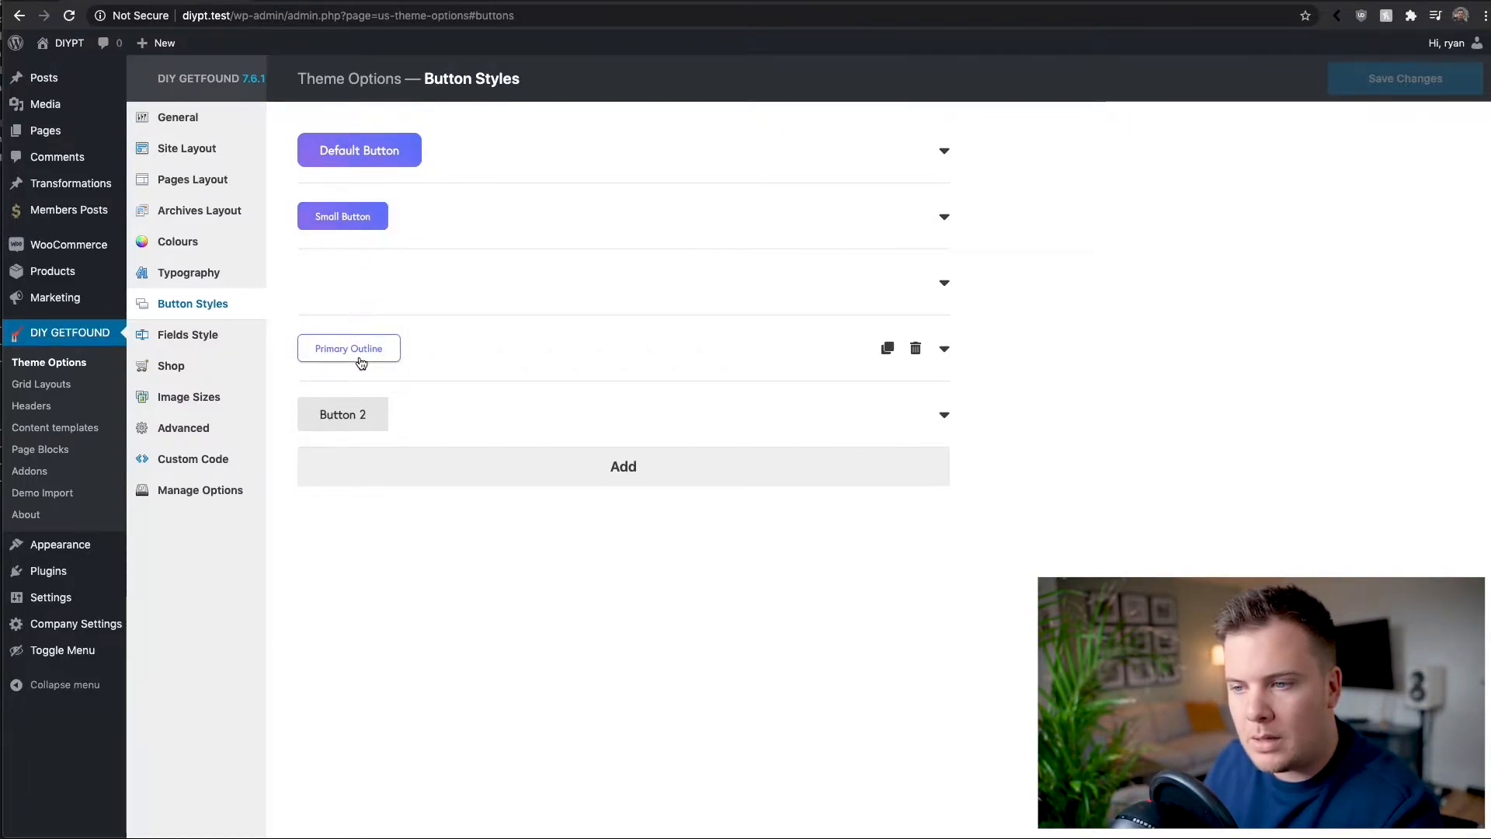
pyautogui.click(548, 156)
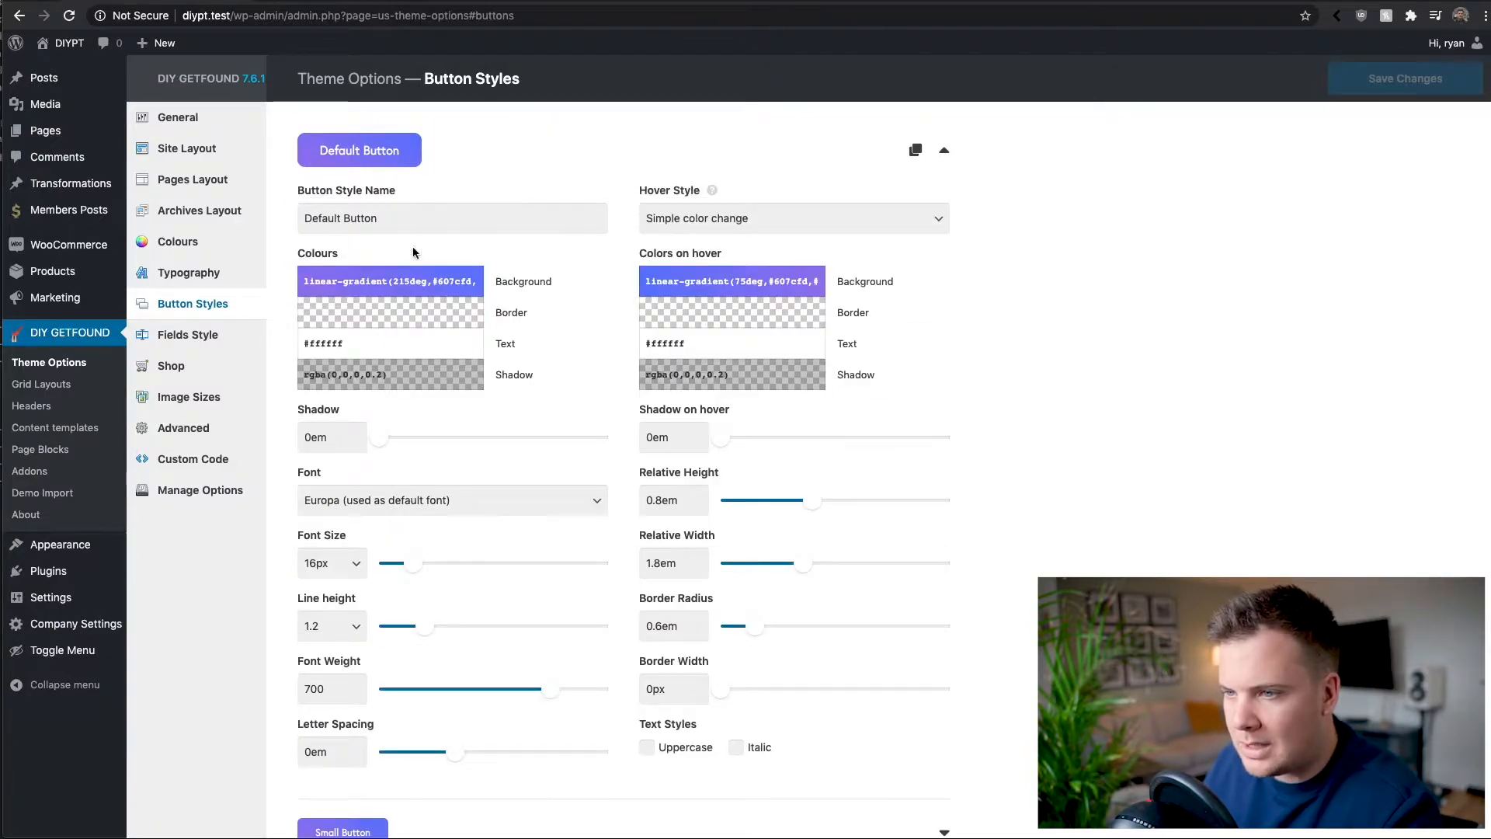
pyautogui.click(360, 280)
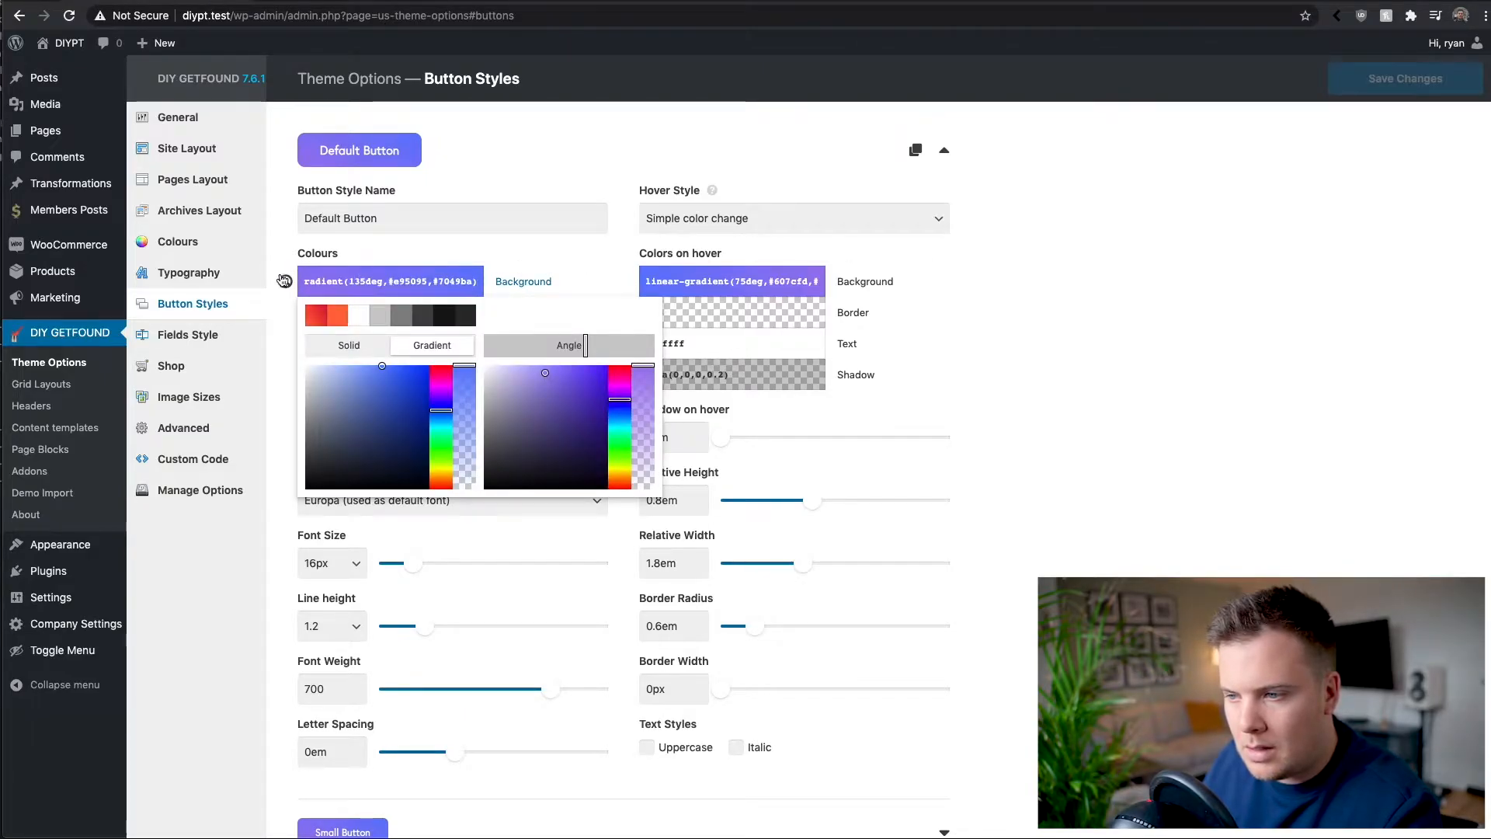
pyautogui.click(1224, 300)
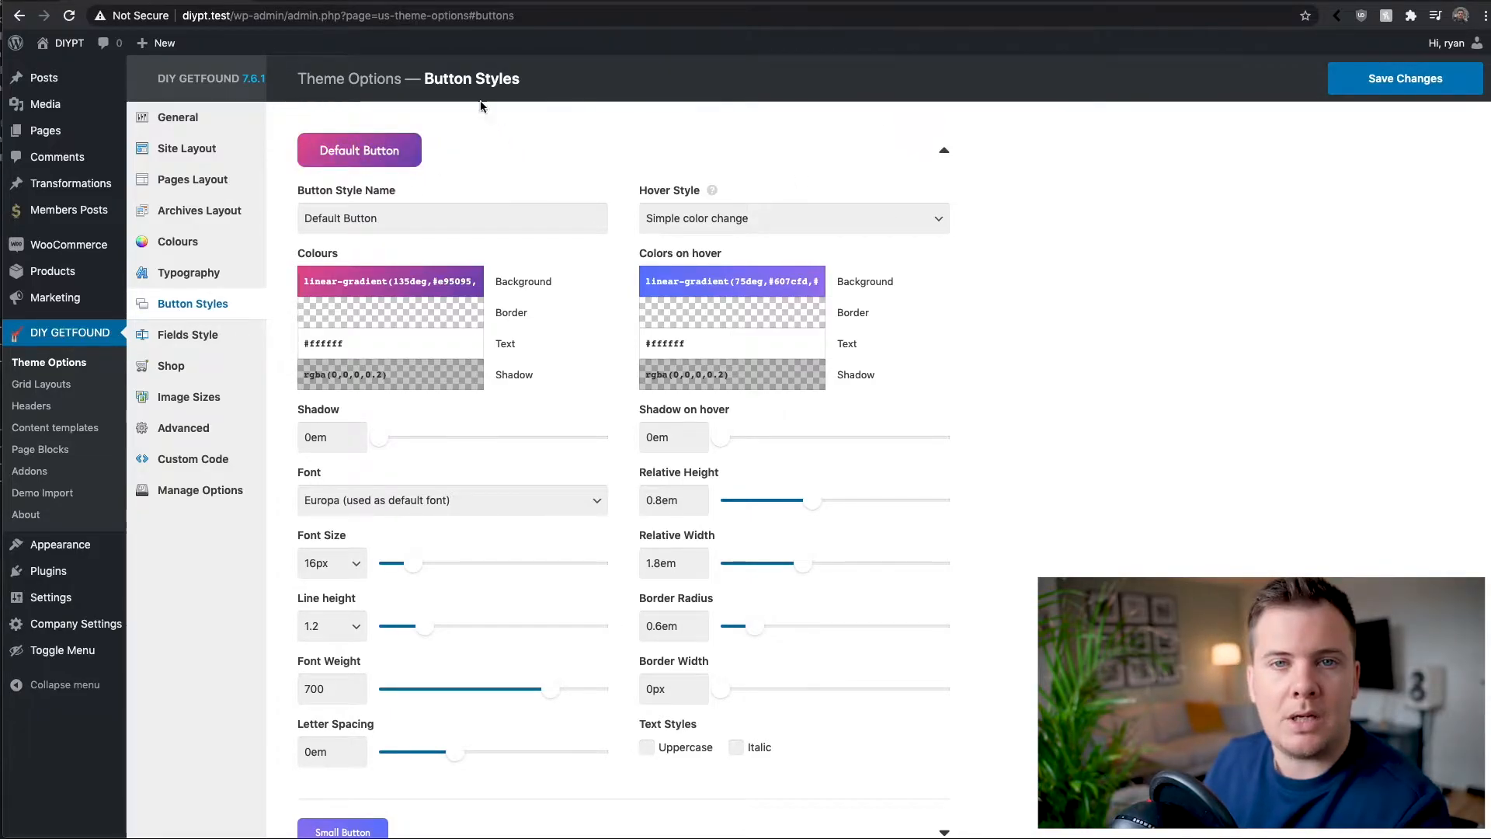
# Copy the content Secondary Color gradient into the Default Button style's background colour on hover.
pyautogui.click(198, 243)
pyautogui.scroll(-3, 531, 480)
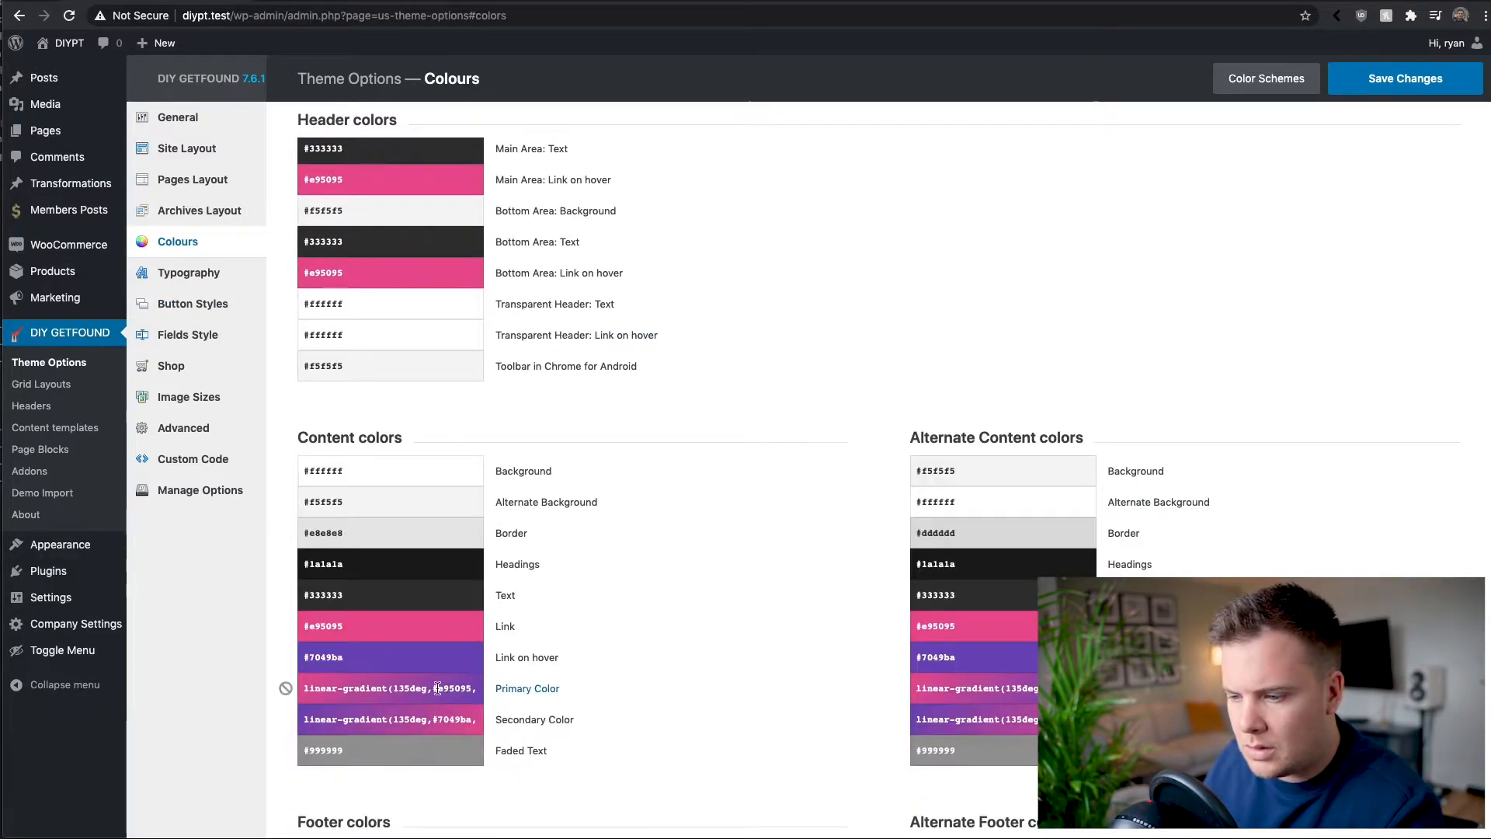
pyautogui.click(418, 720)
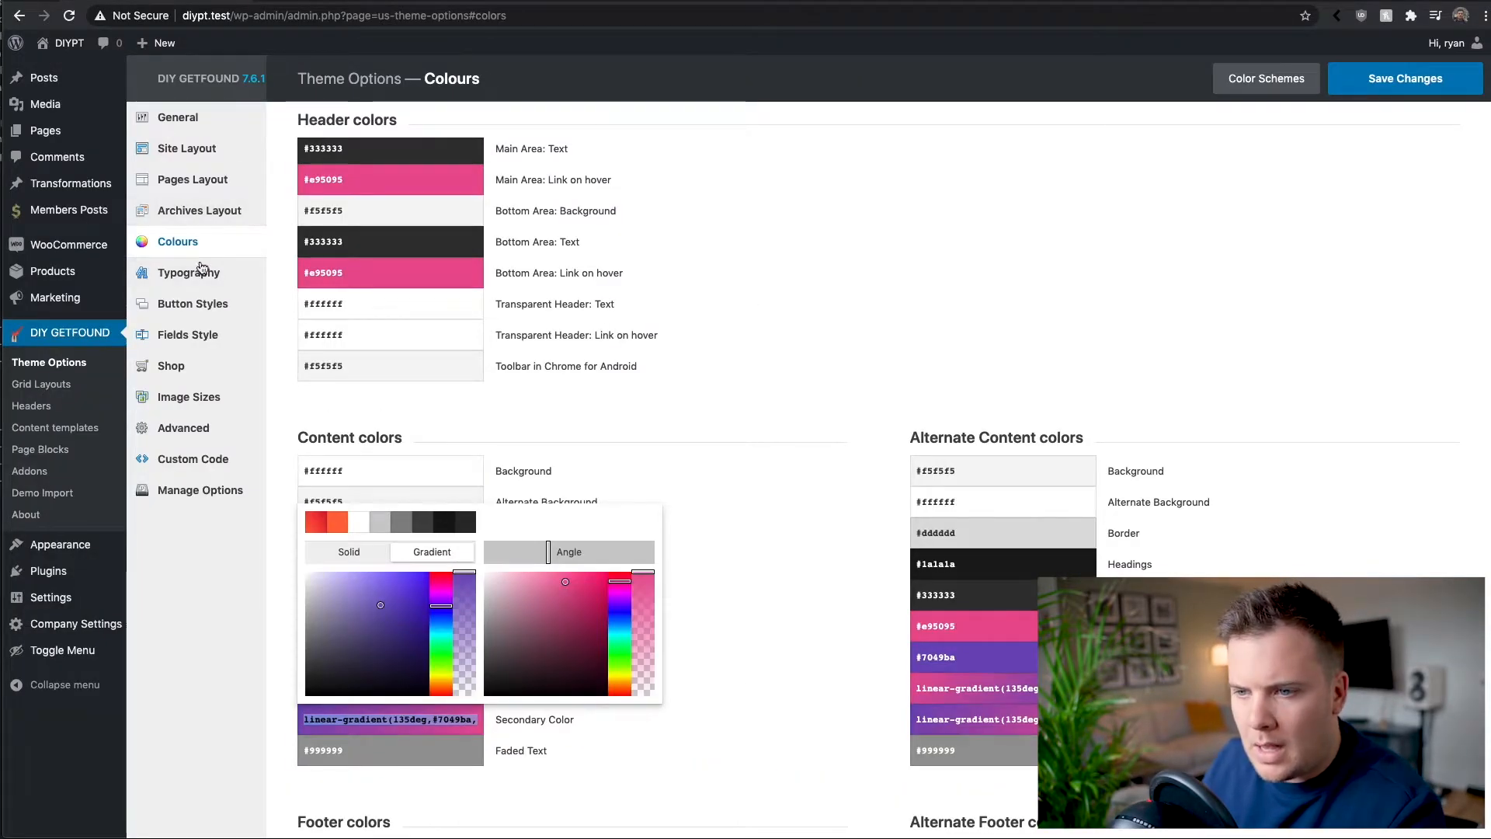
pyautogui.click(206, 303)
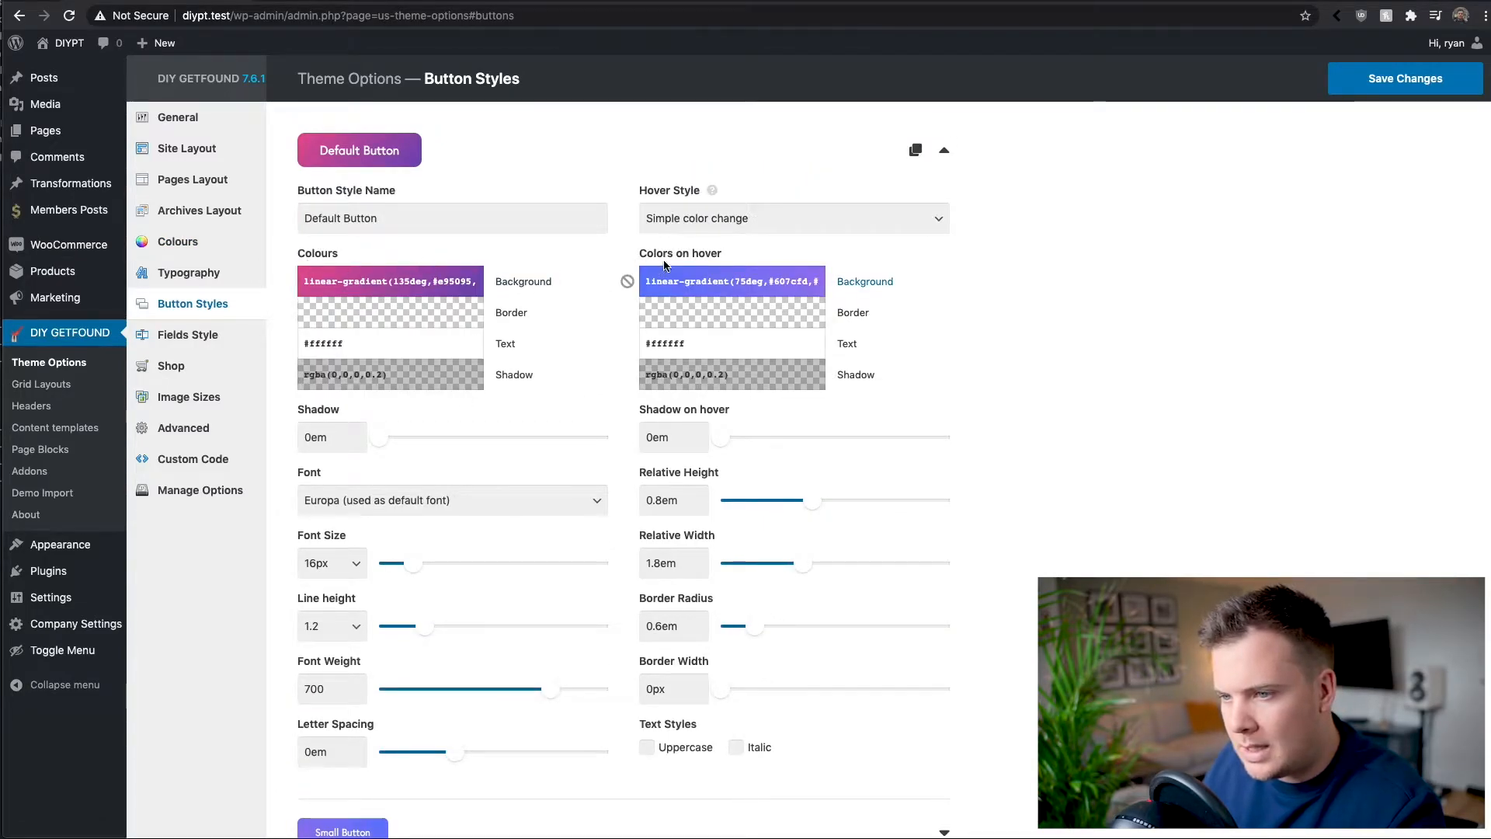
pyautogui.click(705, 280)
pyautogui.hotkey('ctrl', 'v')
pyautogui.click(1112, 268)
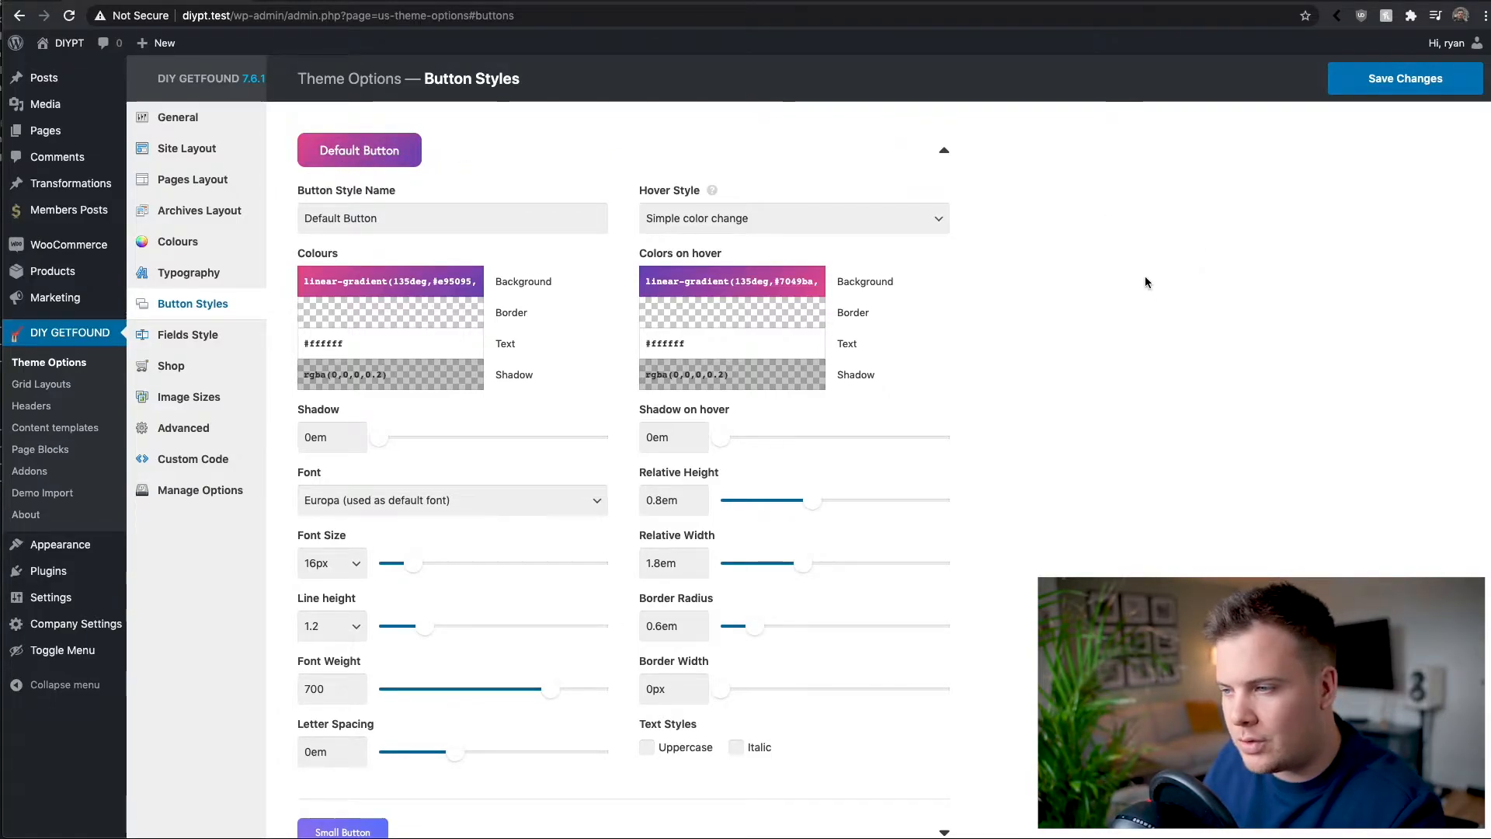
# Copy the Default Button's background gradient (135deg, #e95095 to #7049ba) into the Small Button style's background colour.
pyautogui.click(404, 281)
pyautogui.hotkey('ctrl', 'c')
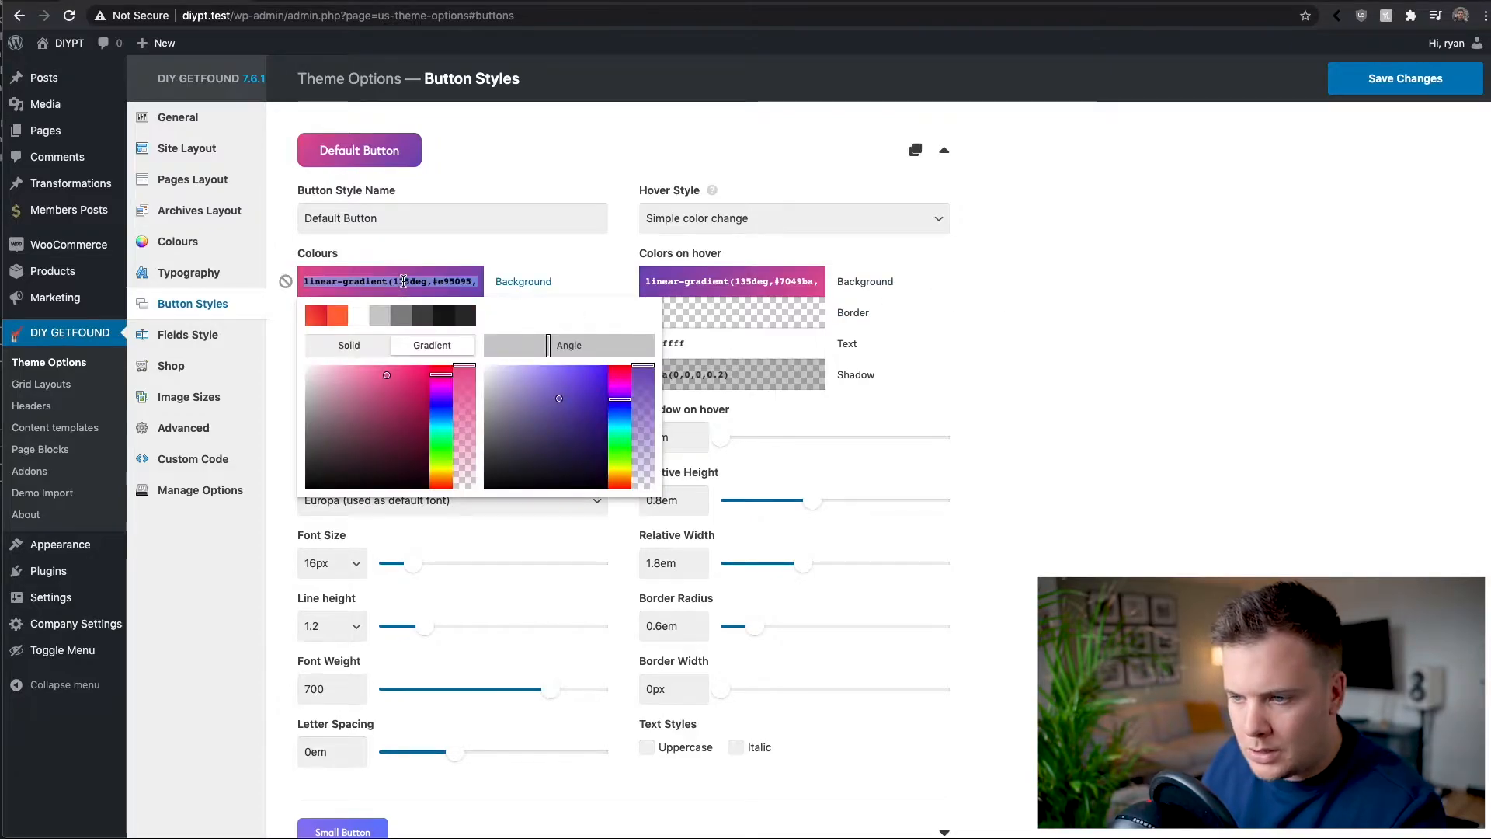
pyautogui.click(1065, 313)
pyautogui.scroll(-4, 1060, 310)
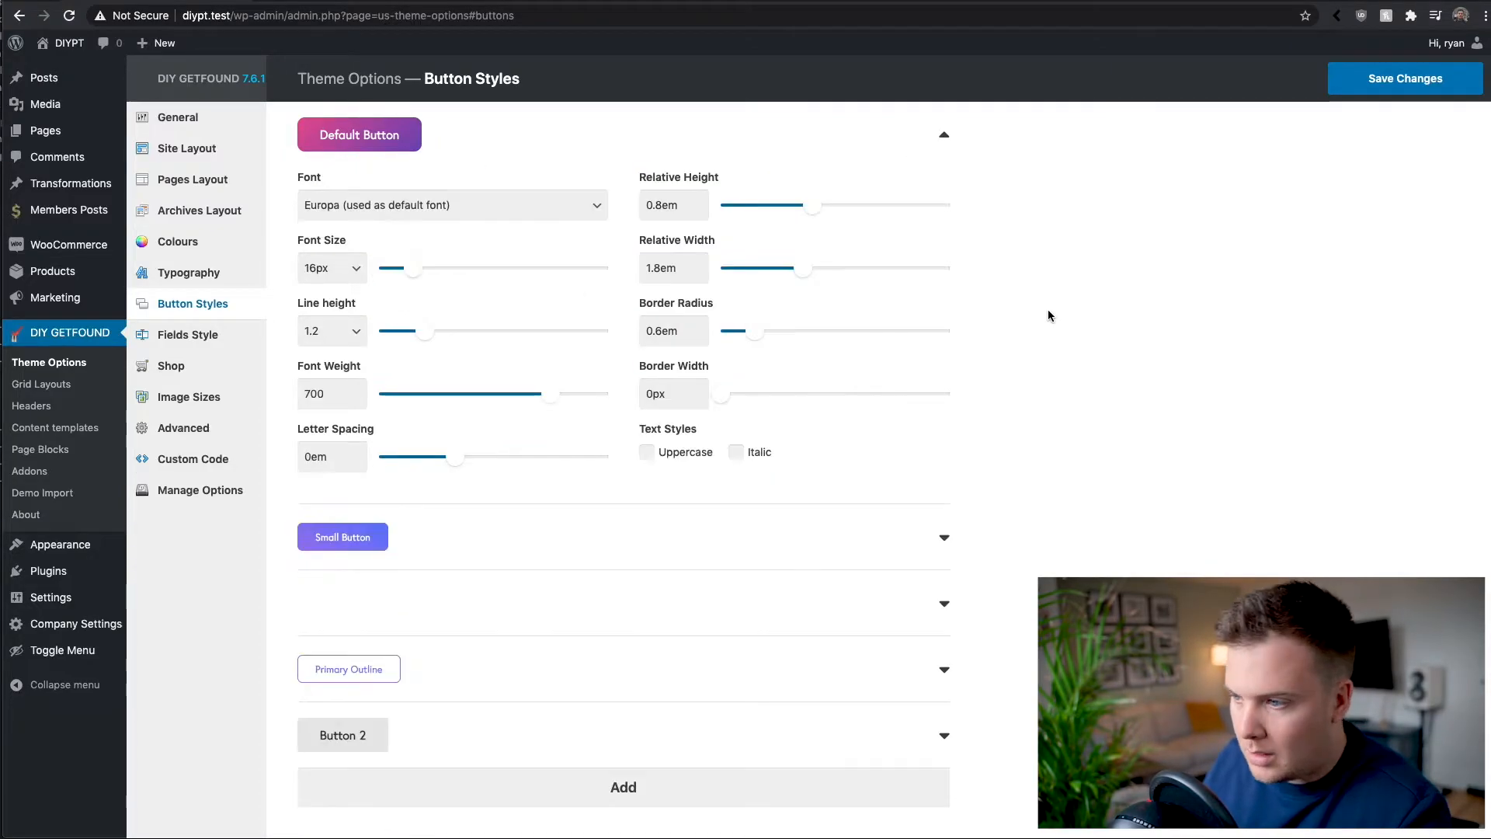
pyautogui.click(528, 531)
pyautogui.click(389, 668)
pyautogui.hotkey('ctrl', 'v')
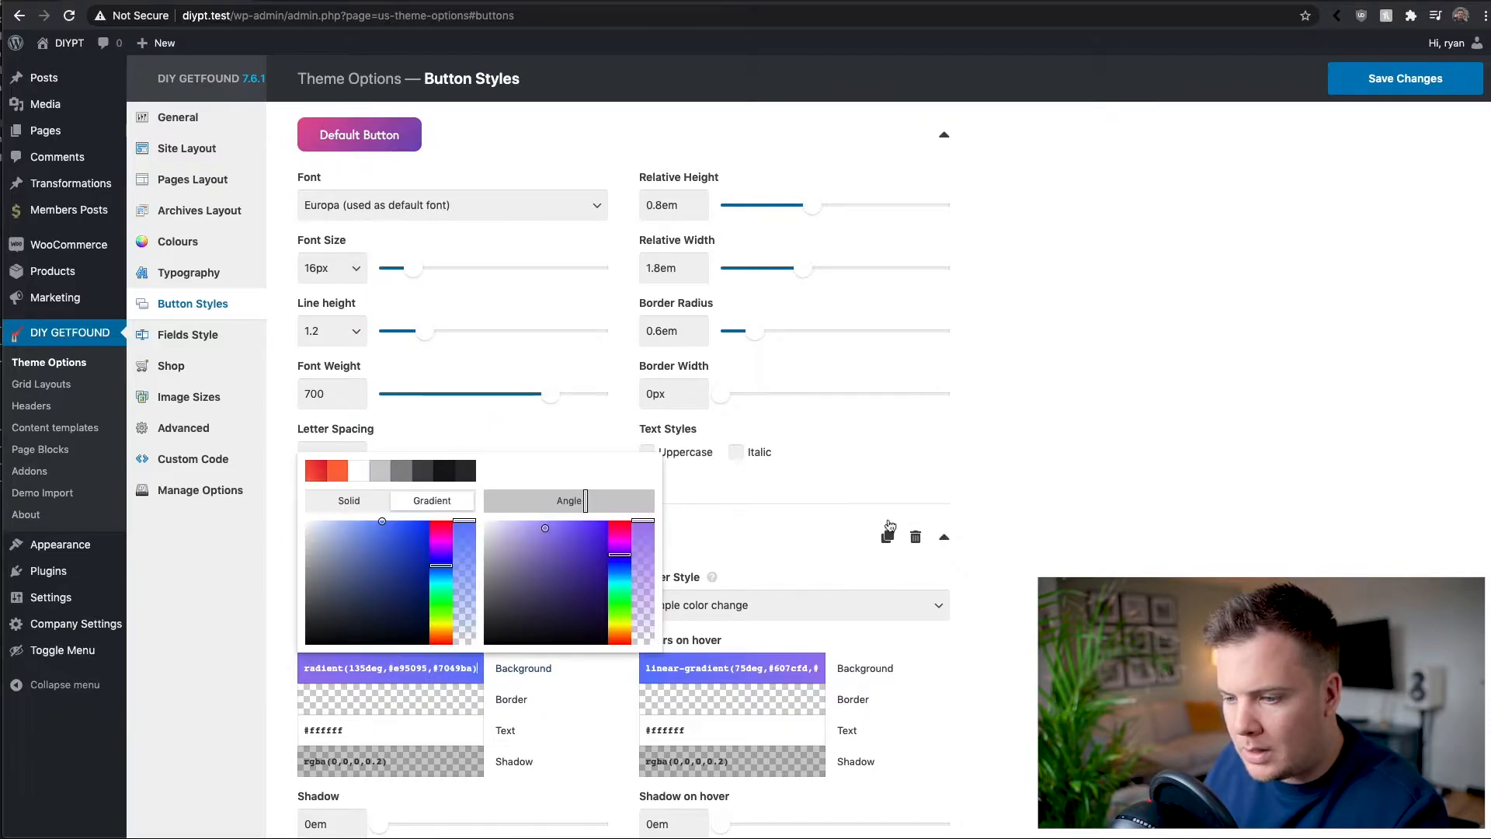
pyautogui.click(1130, 431)
# Copy the Default Button's hover background gradient into the Small Button style's background colour on hover.
pyautogui.scroll(4, 1130, 430)
pyautogui.click(730, 281)
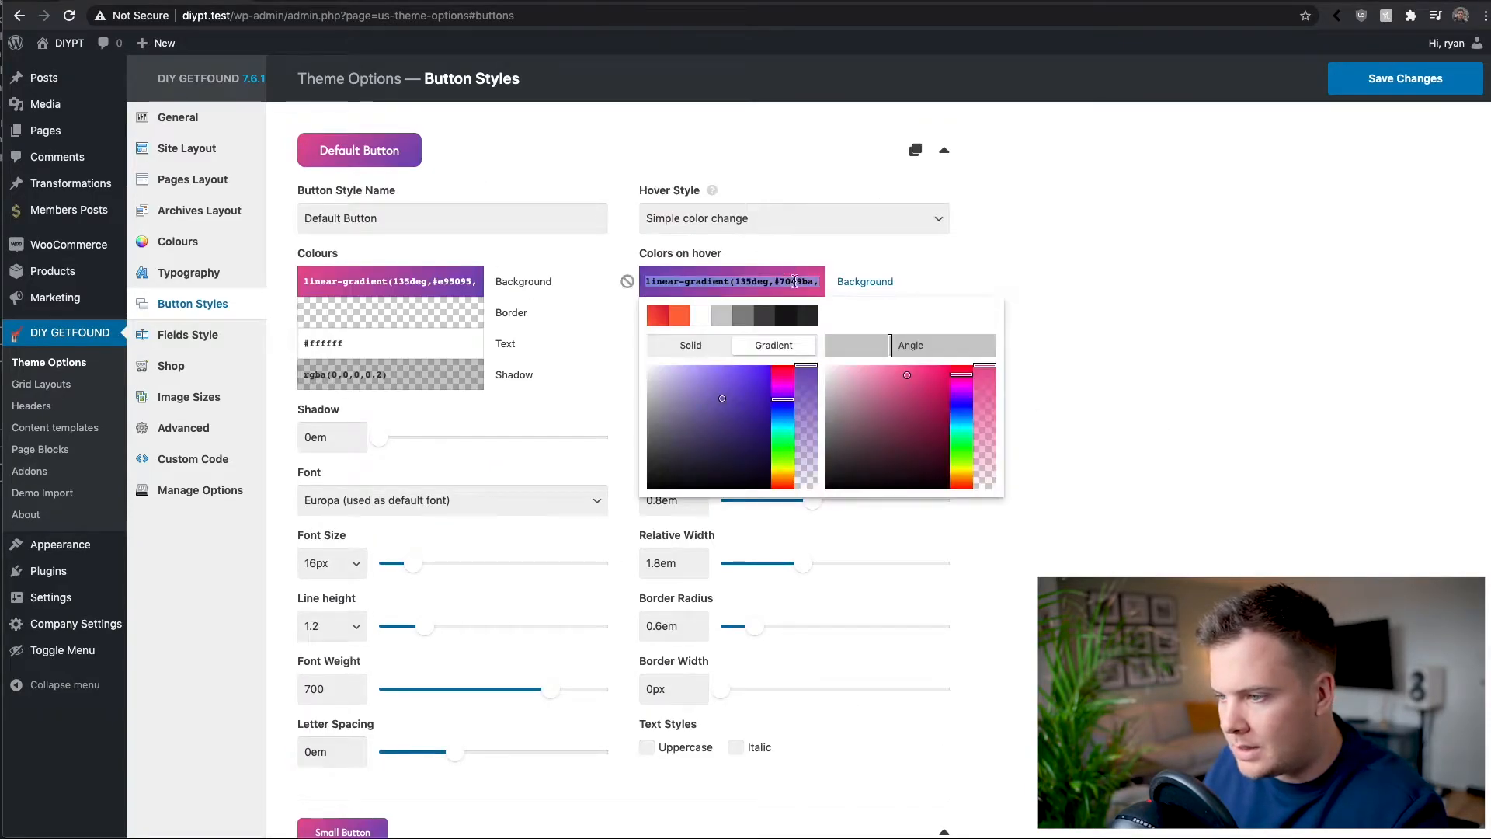
pyautogui.click(1253, 324)
pyautogui.scroll(-5, 1048, 389)
pyautogui.click(730, 479)
pyautogui.hotkey('ctrl', 'v')
pyautogui.click(1152, 419)
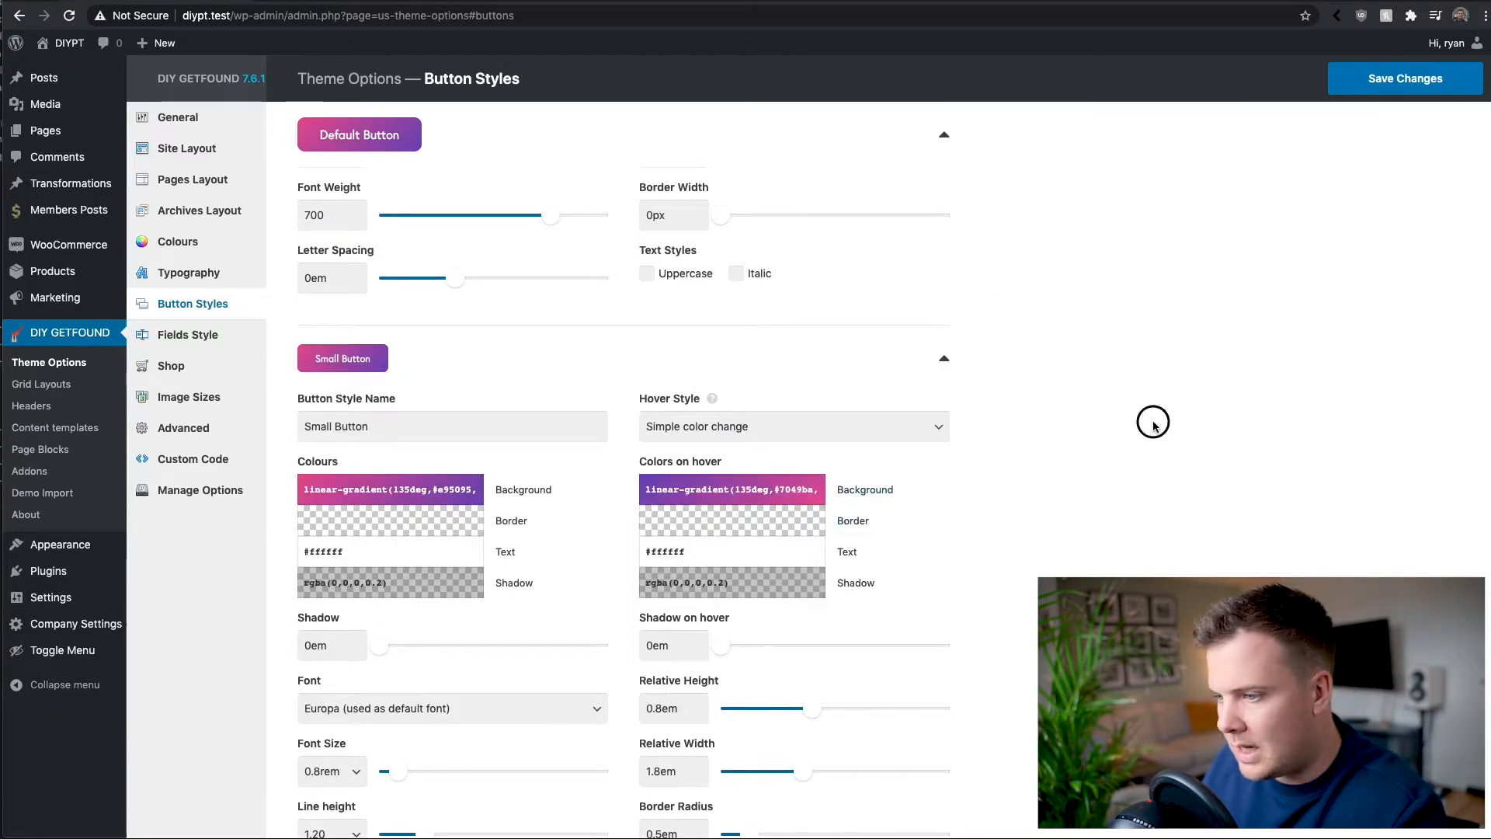
pyautogui.scroll(-3, 1173, 418)
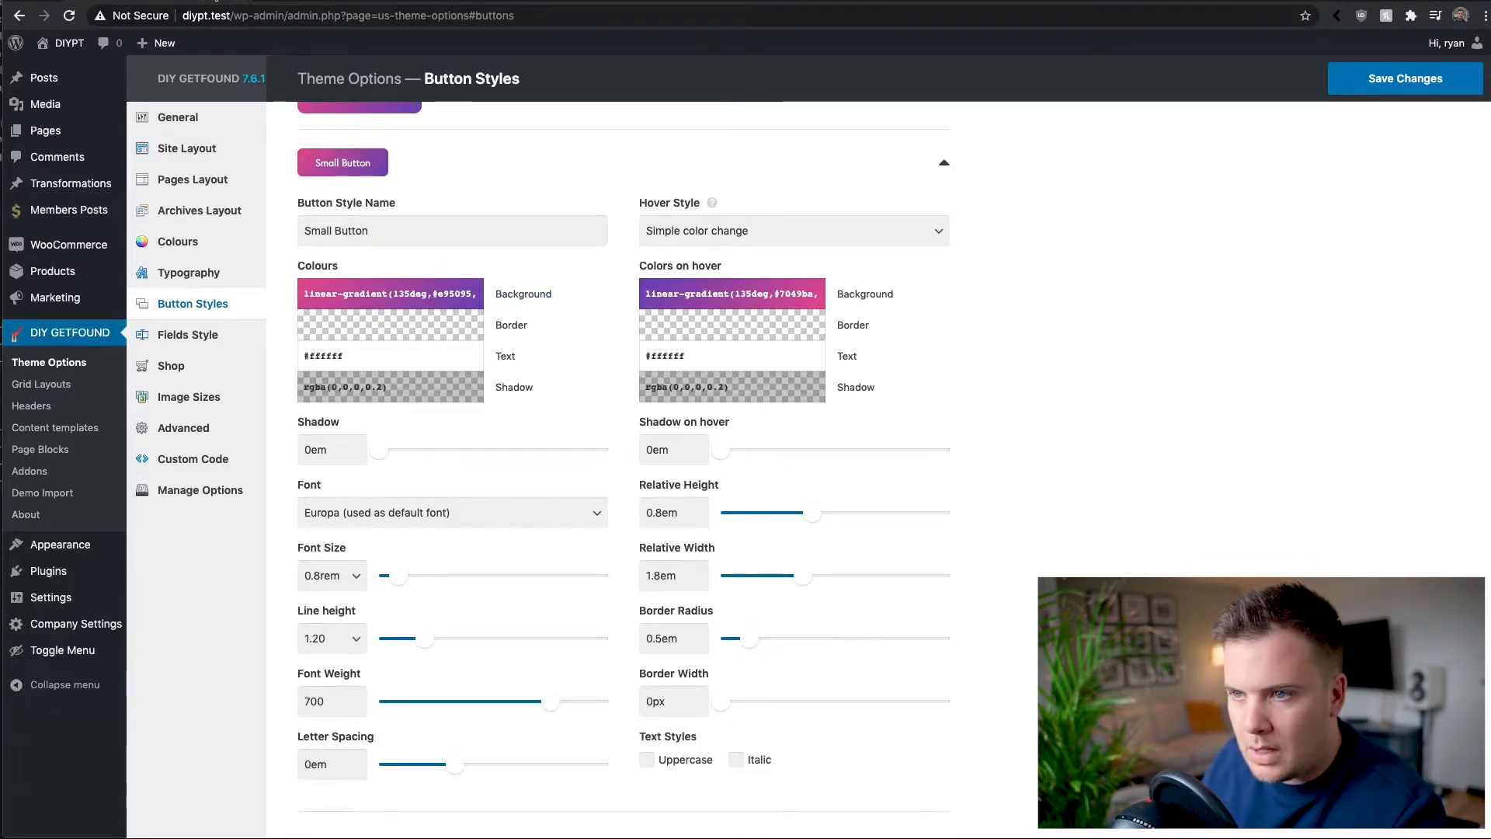
# Set the Primary Outline button style's border and text colours to the content Link colour, #e95095.
pyautogui.click(194, 244)
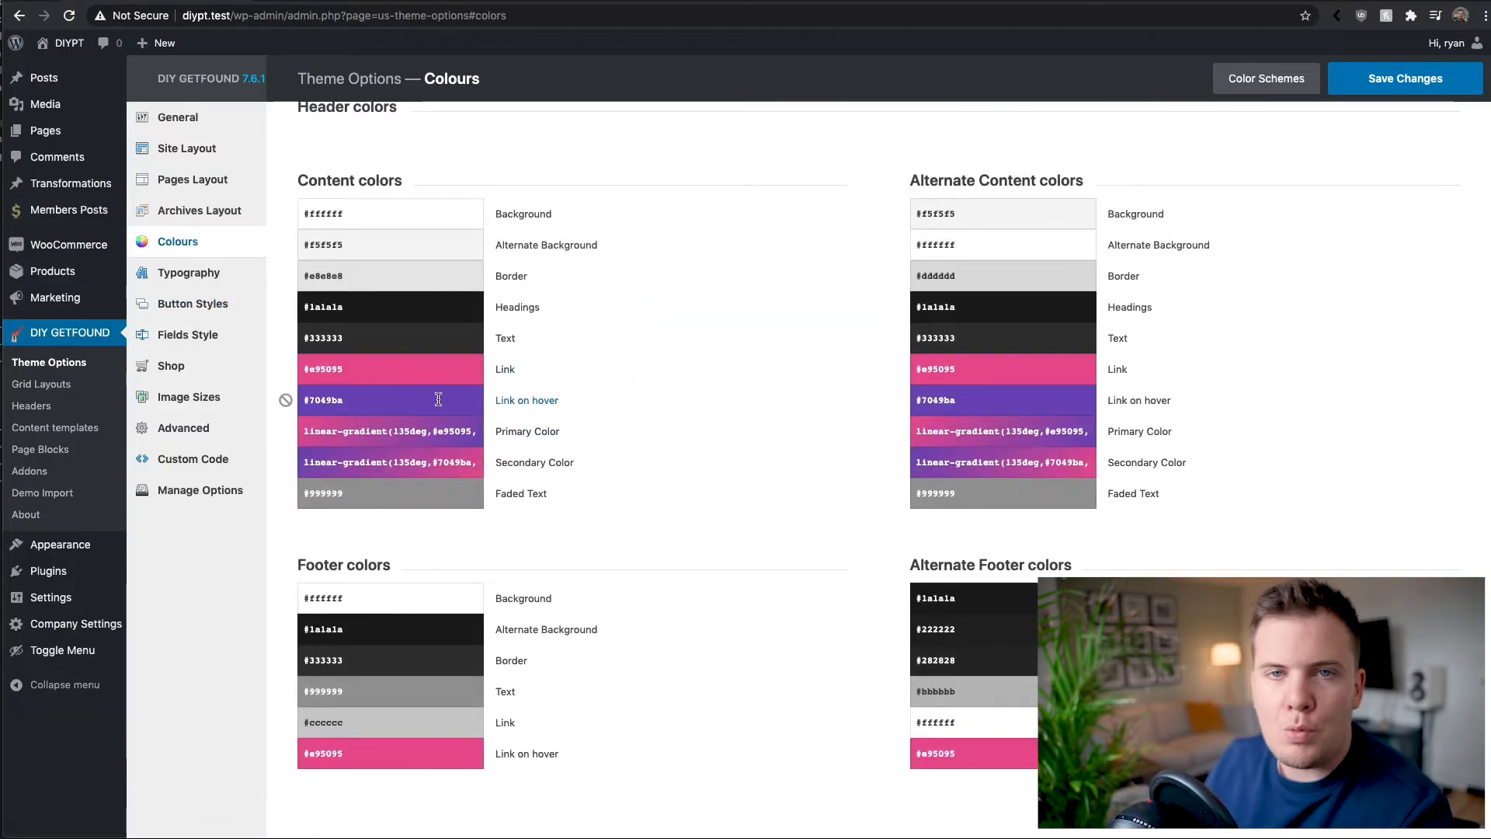
pyautogui.click(400, 369)
pyautogui.hotkey('ctrl', 'c')
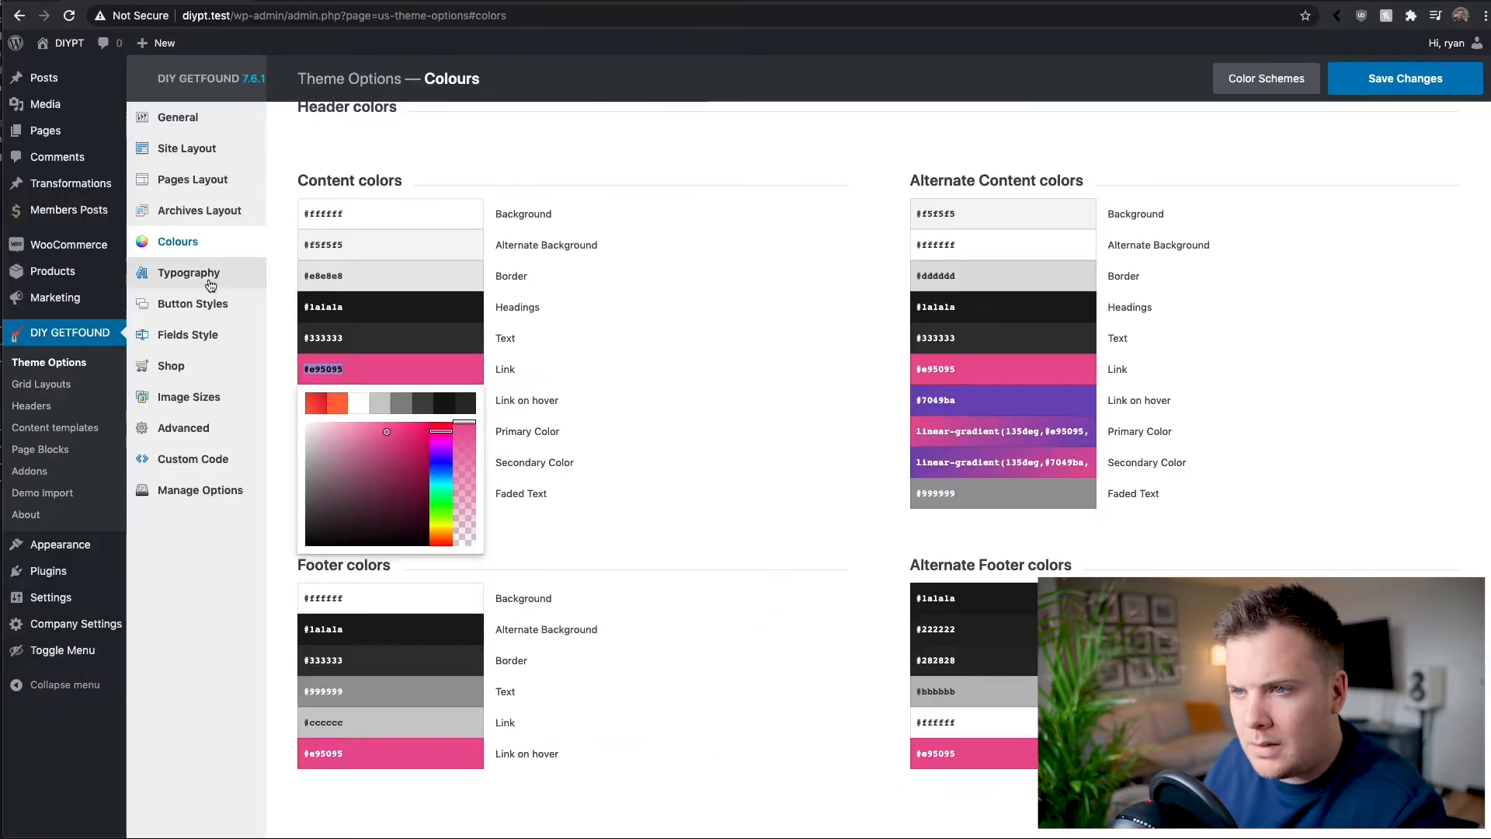
pyautogui.click(191, 303)
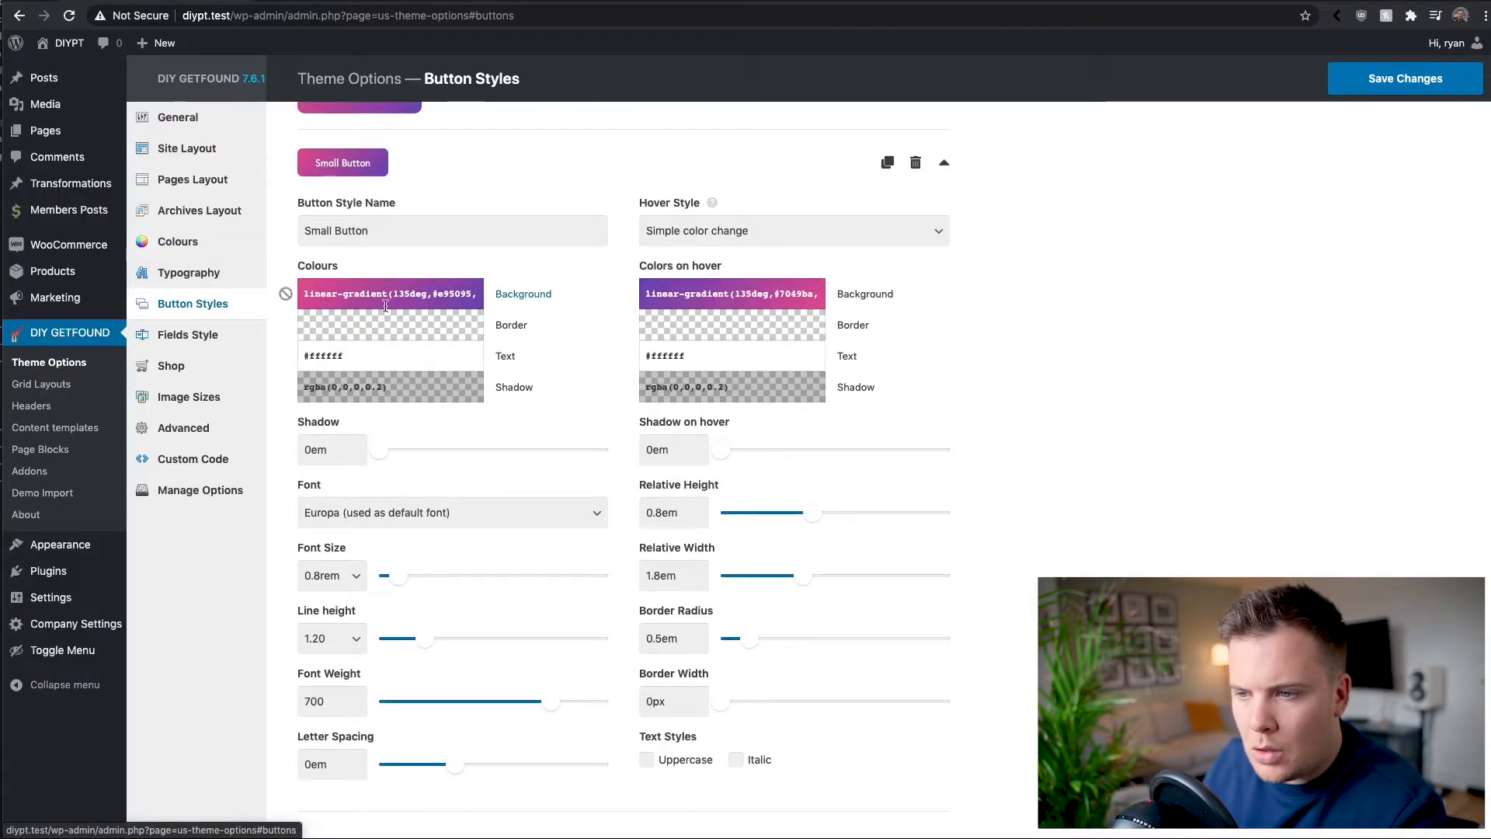
pyautogui.scroll(-3, 388, 301)
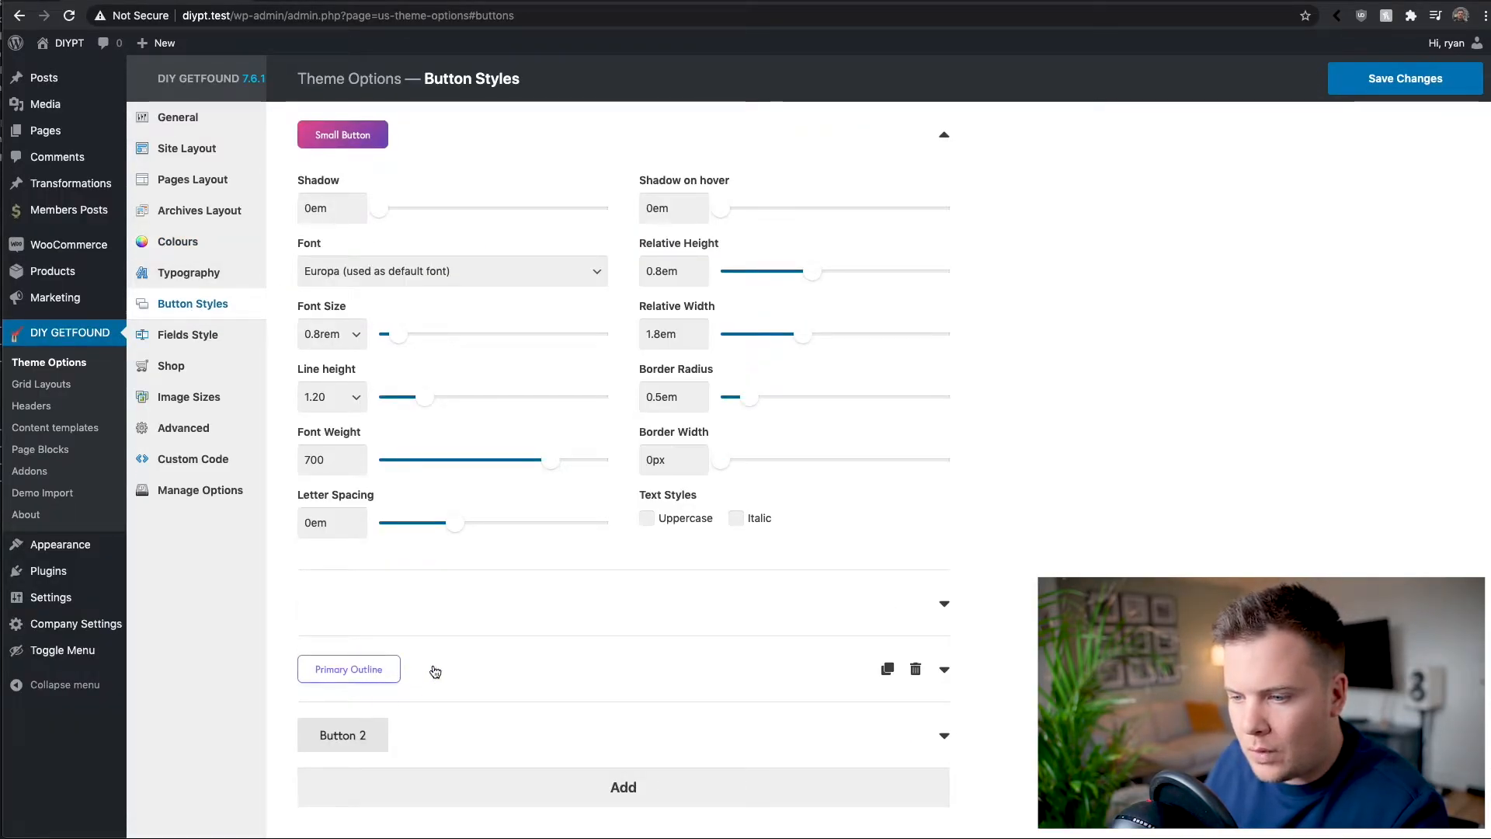
pyautogui.click(415, 671)
pyautogui.scroll(-3, 463, 673)
pyautogui.click(355, 611)
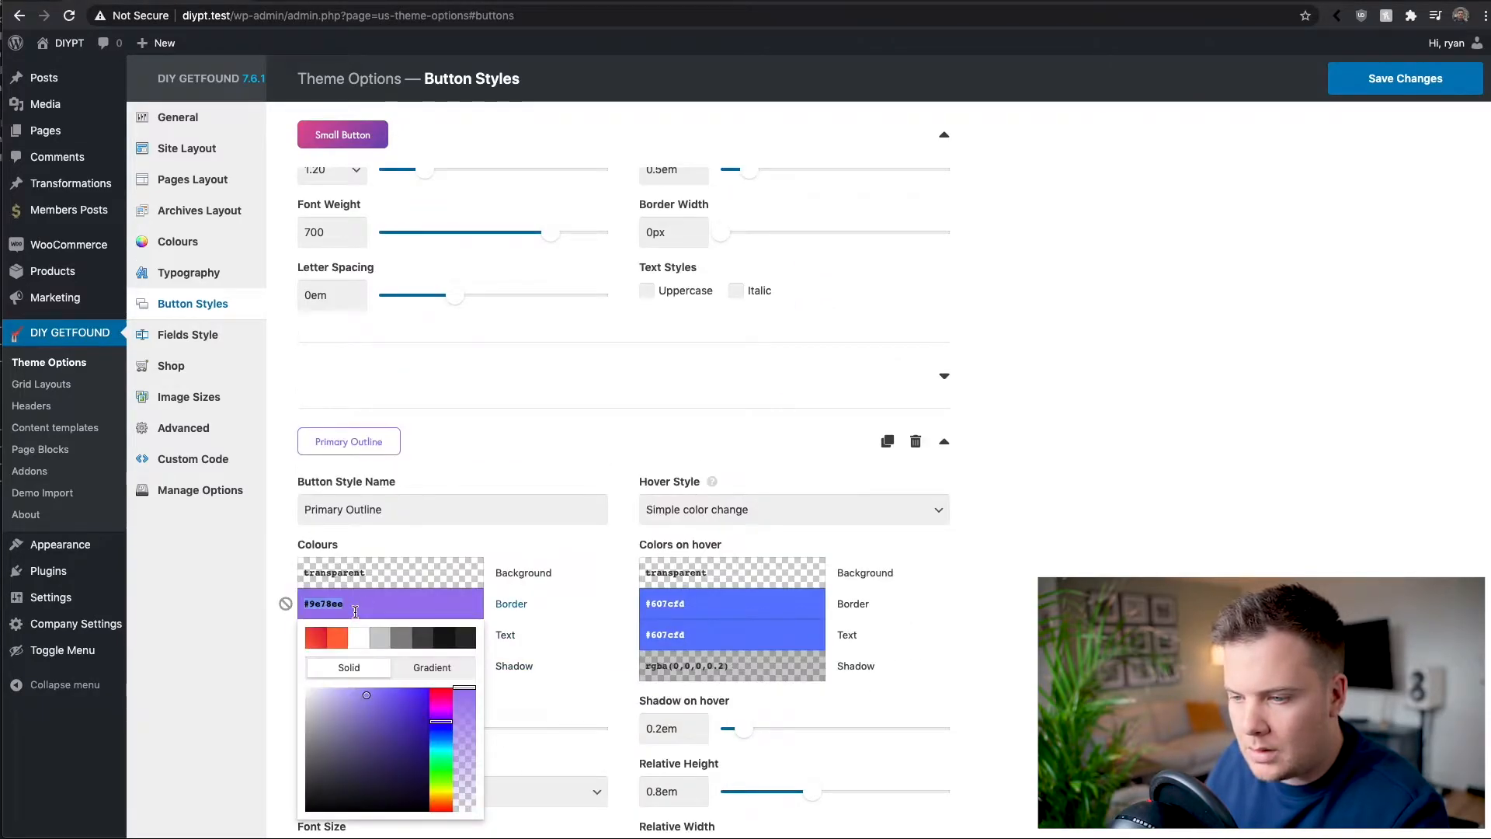
pyautogui.hotkey('ctrl', 'v')
pyautogui.click(236, 594)
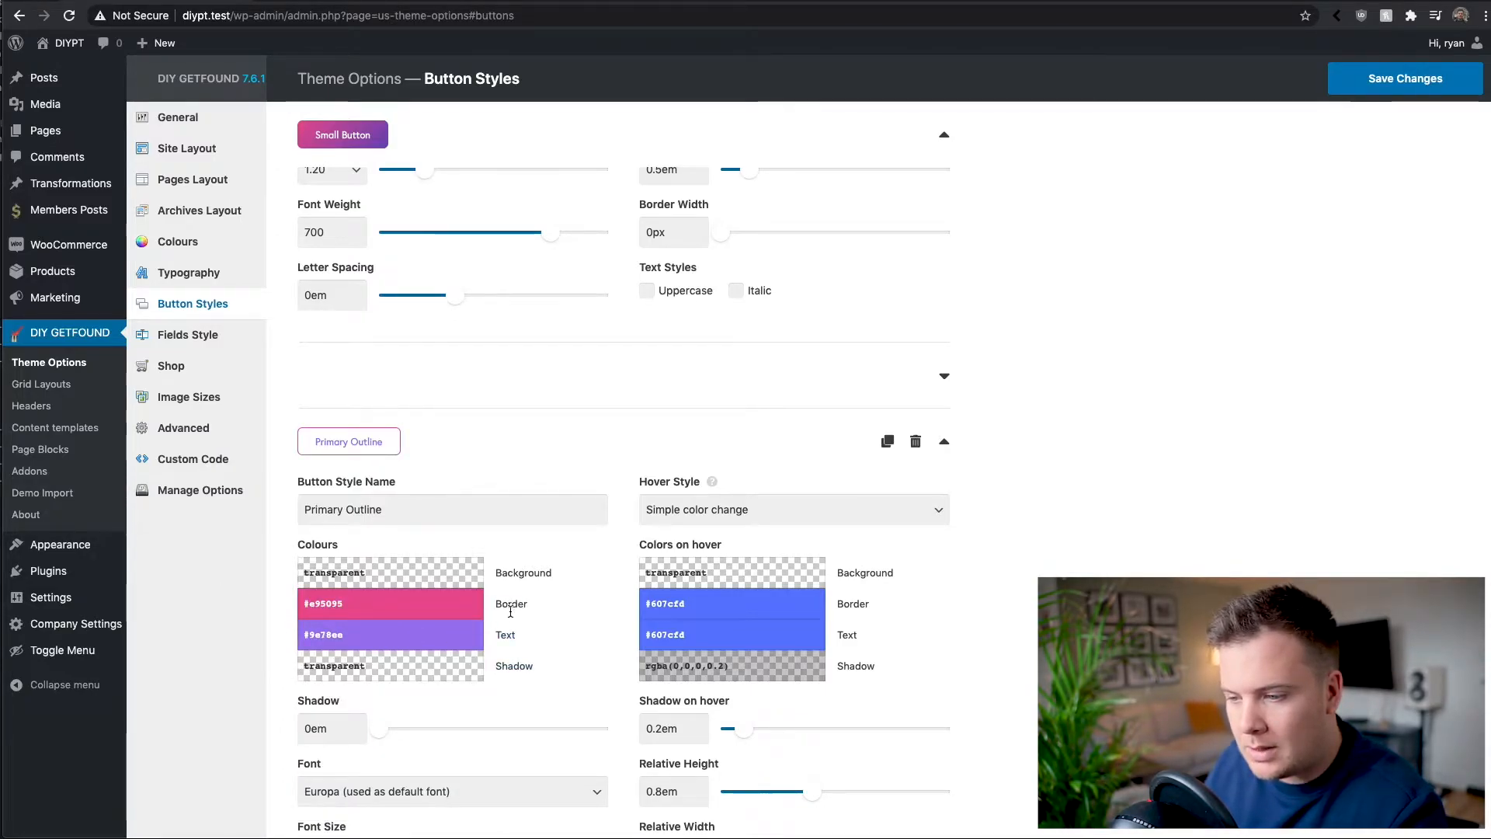
pyautogui.click(356, 635)
pyautogui.hotkey('ctrl', 'v')
pyautogui.click(250, 609)
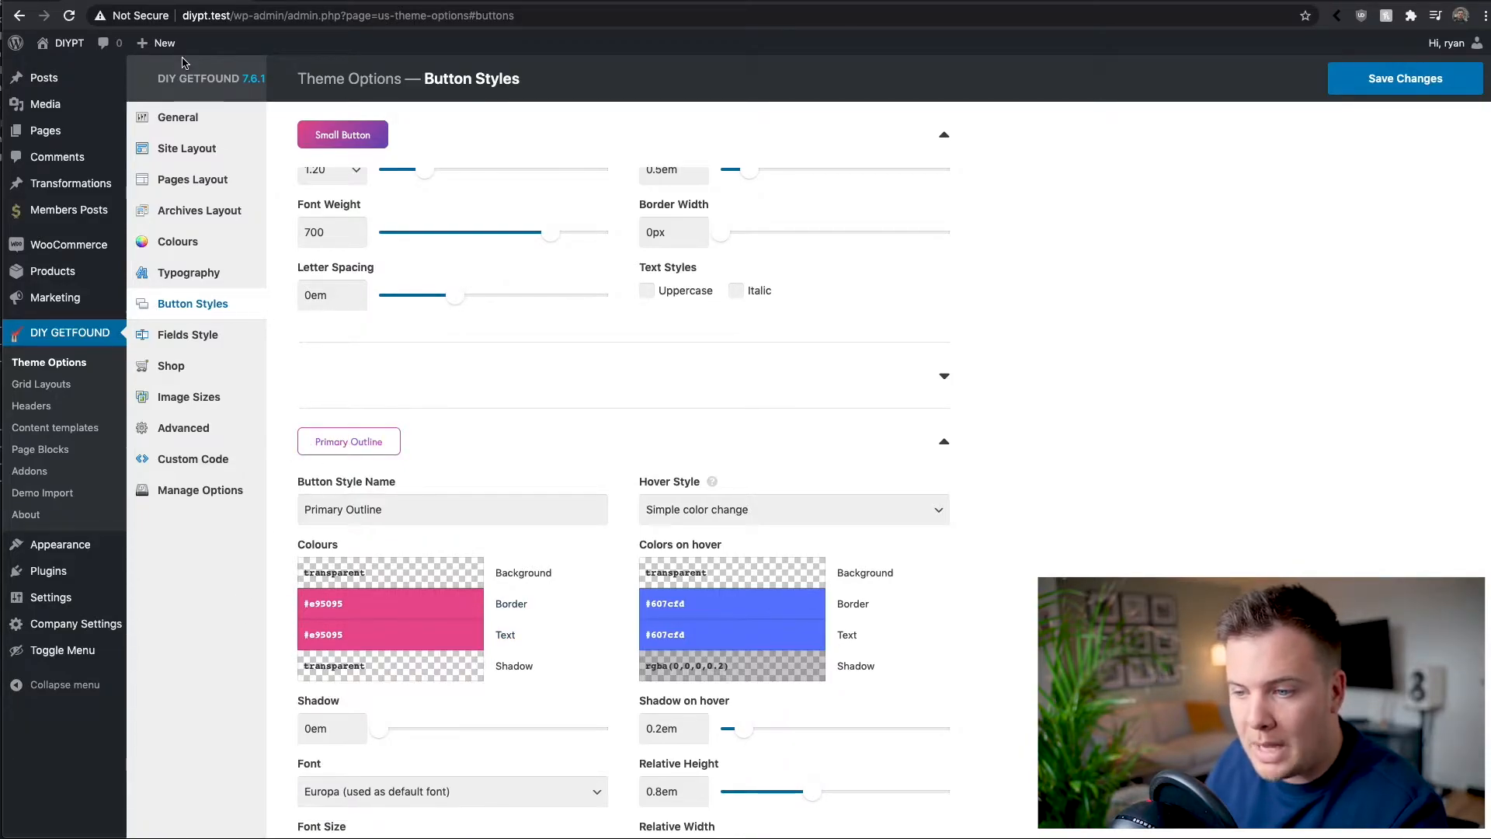
# Set the Primary Outline button style's hover border and hover text to the content Link on hover colour, #7049ba.
pyautogui.click(198, 242)
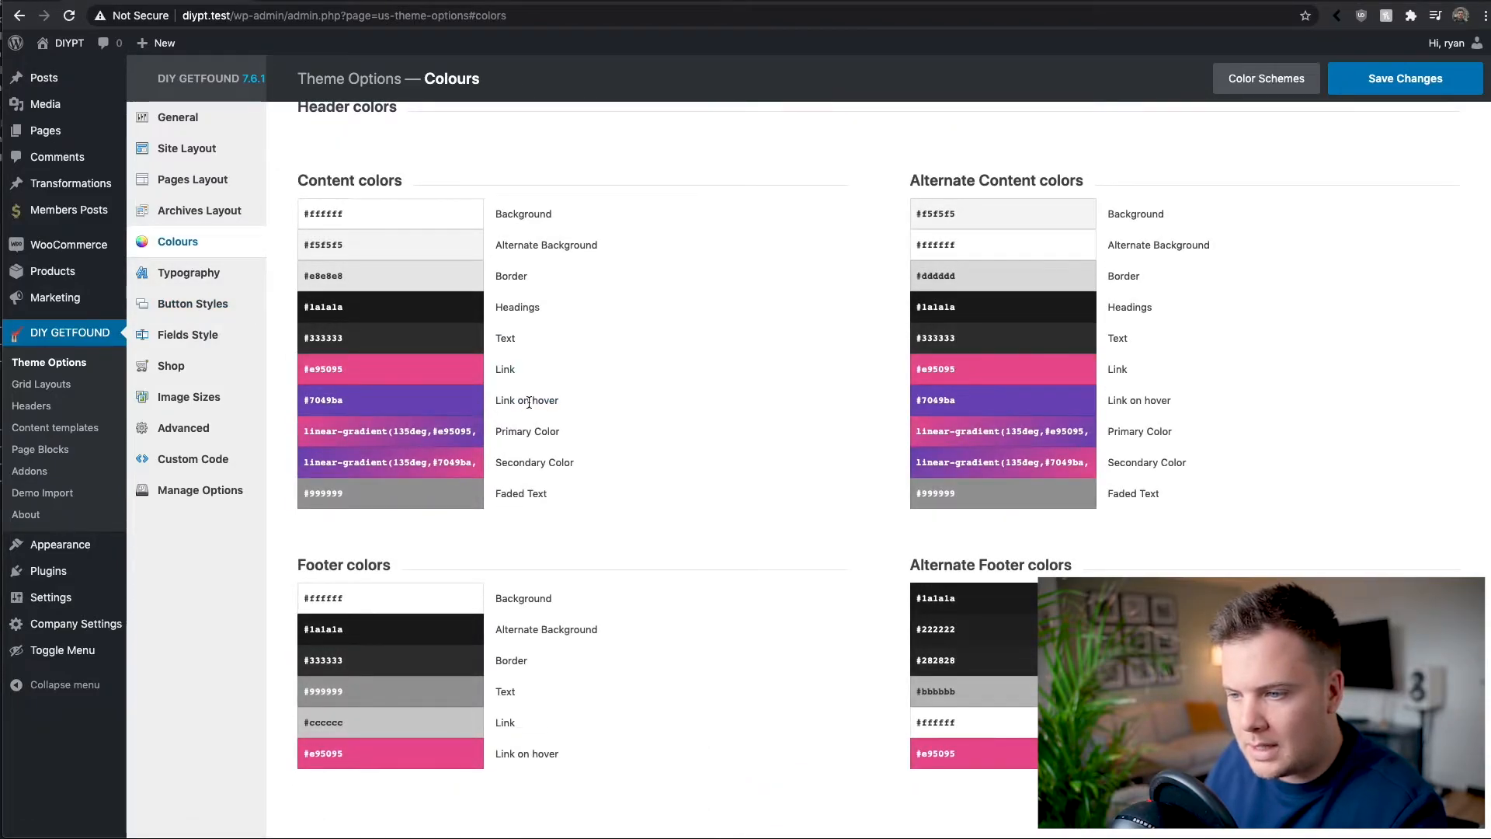
pyautogui.click(385, 399)
pyautogui.hotkey('ctrl', 'c')
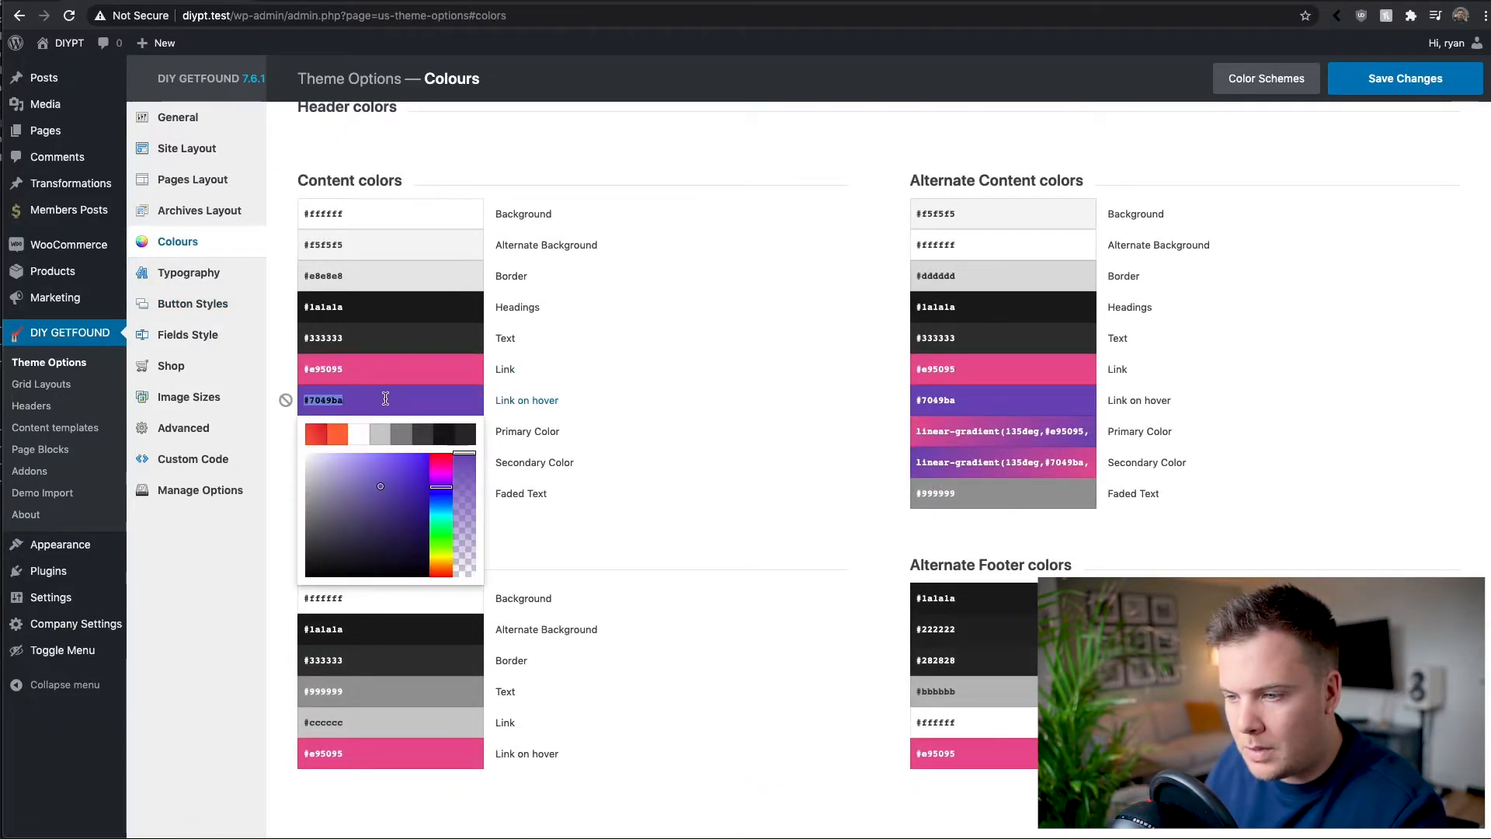
pyautogui.click(192, 304)
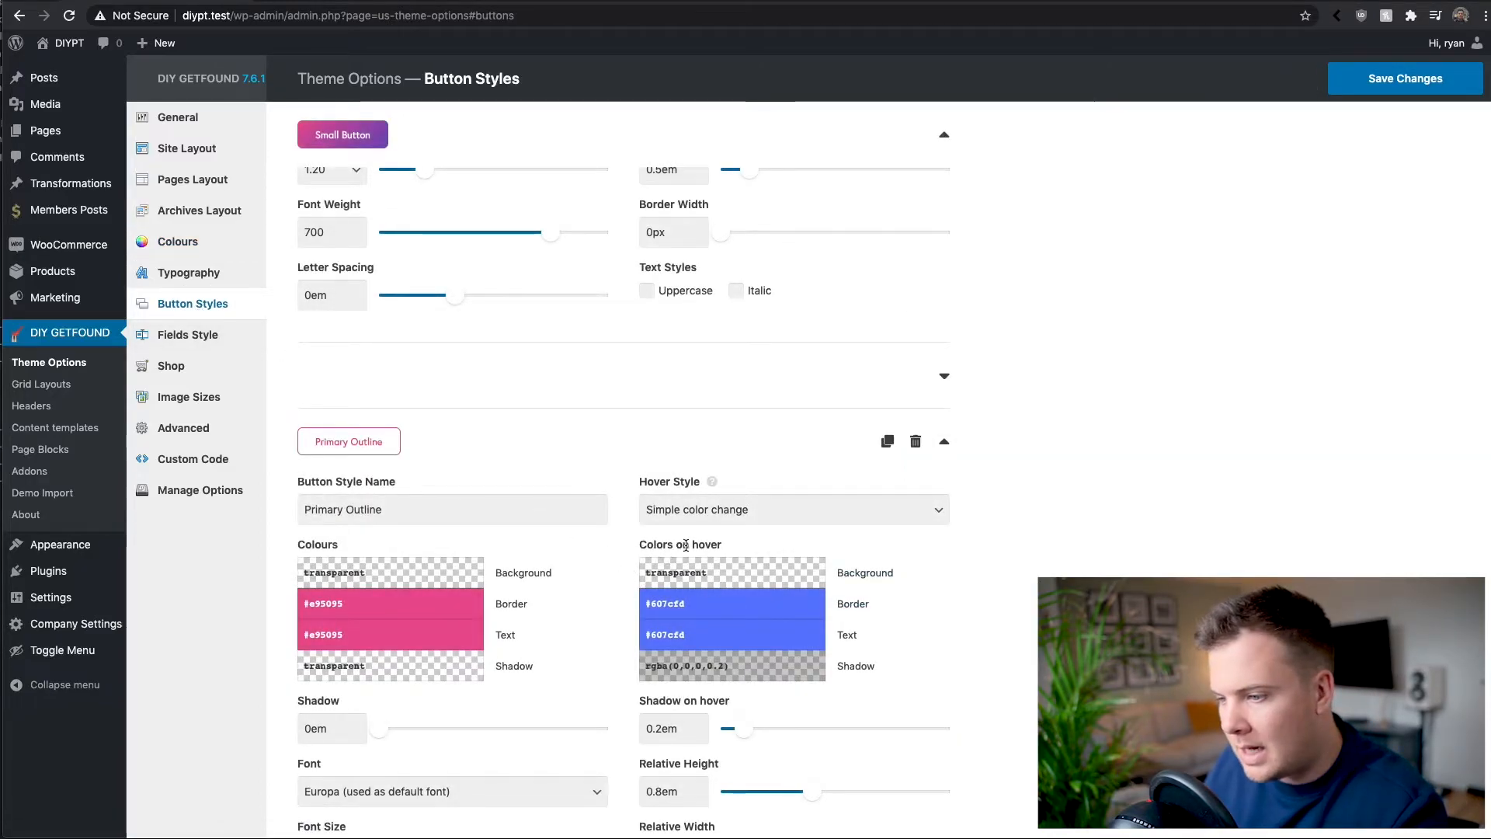
pyautogui.click(688, 604)
pyautogui.hotkey('ctrl', 'v')
pyautogui.click(1118, 582)
pyautogui.click(781, 634)
pyautogui.press('super+v')
pyautogui.click(1087, 584)
# Check the edited button styles, save the theme option changes and open the site's homepage.
pyautogui.scroll(-5, 1089, 568)
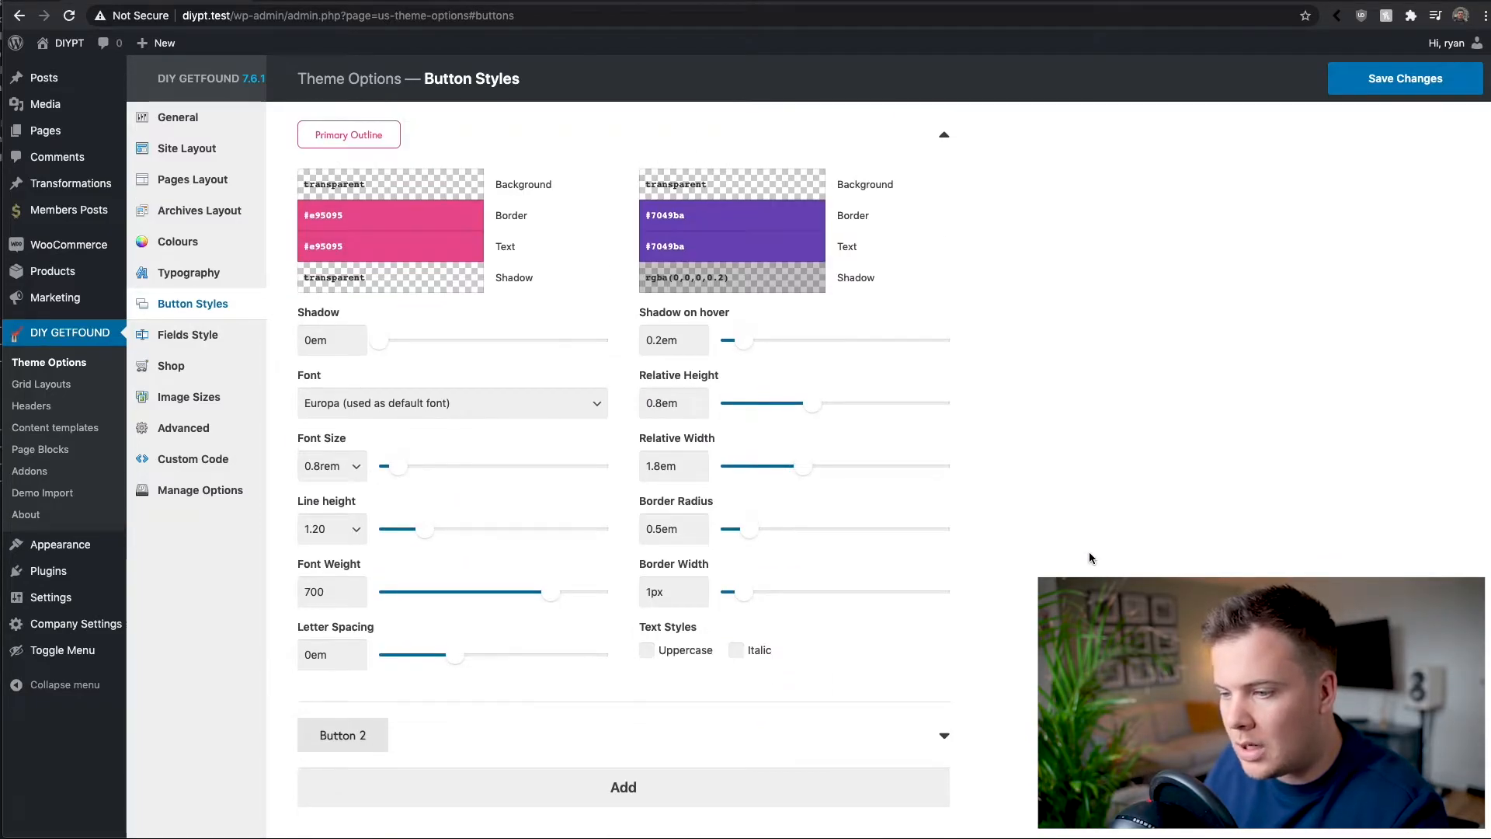
pyautogui.scroll(8, 1088, 544)
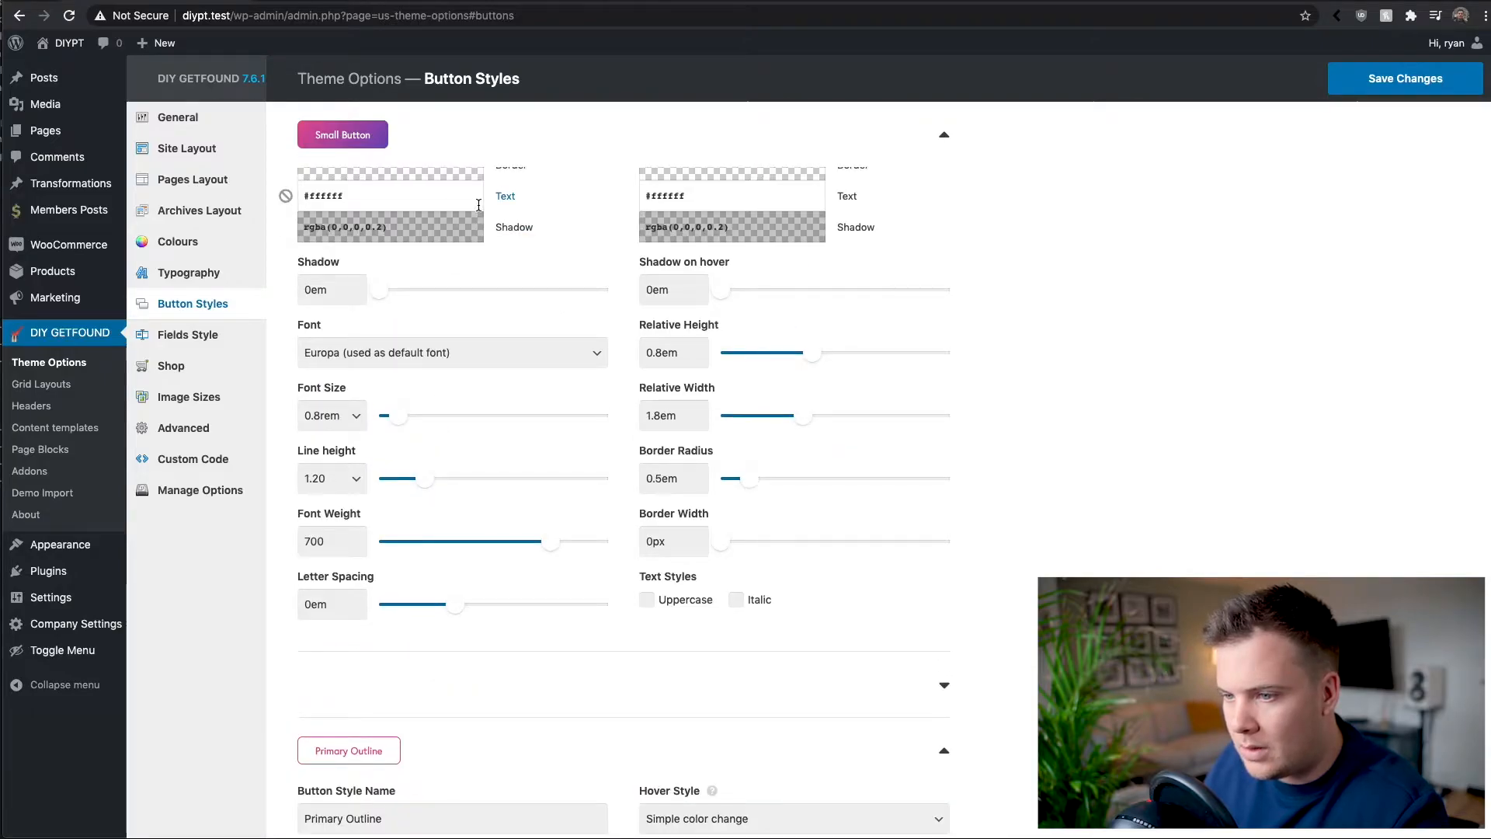
pyautogui.scroll(-4, 434, 534)
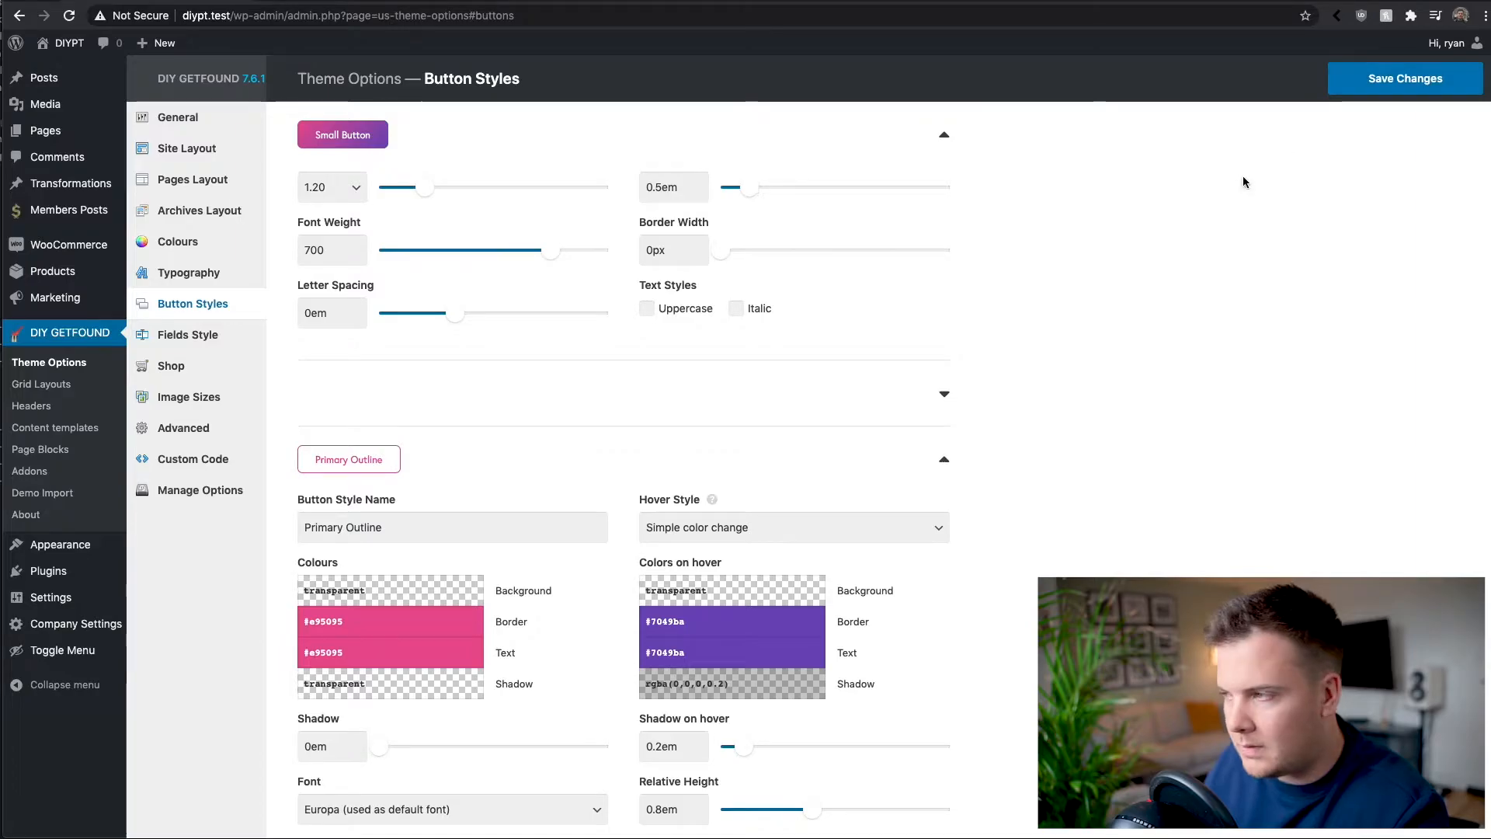
pyautogui.click(1373, 92)
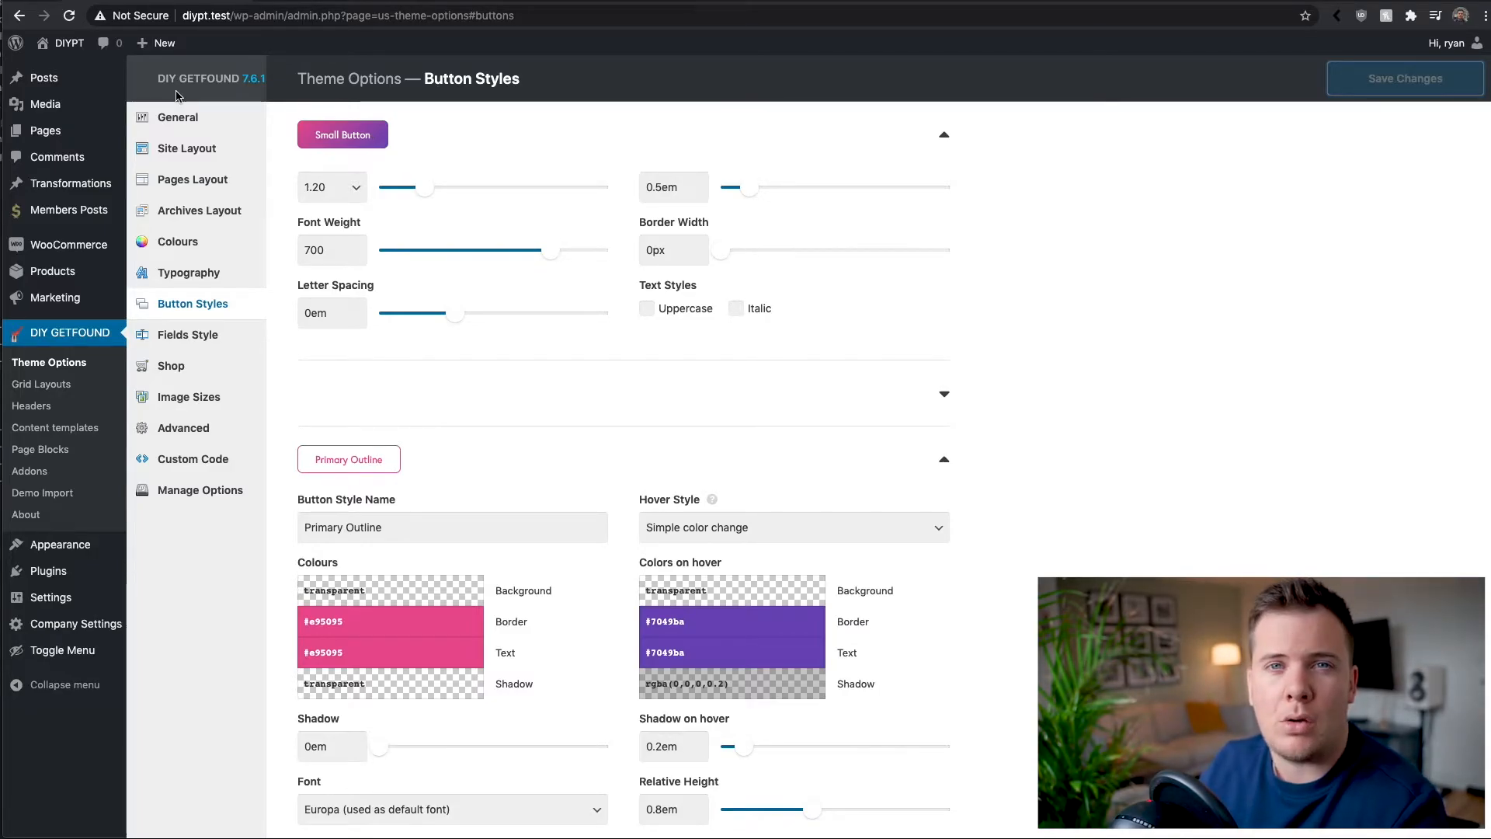
pyautogui.moveTo(69, 48)
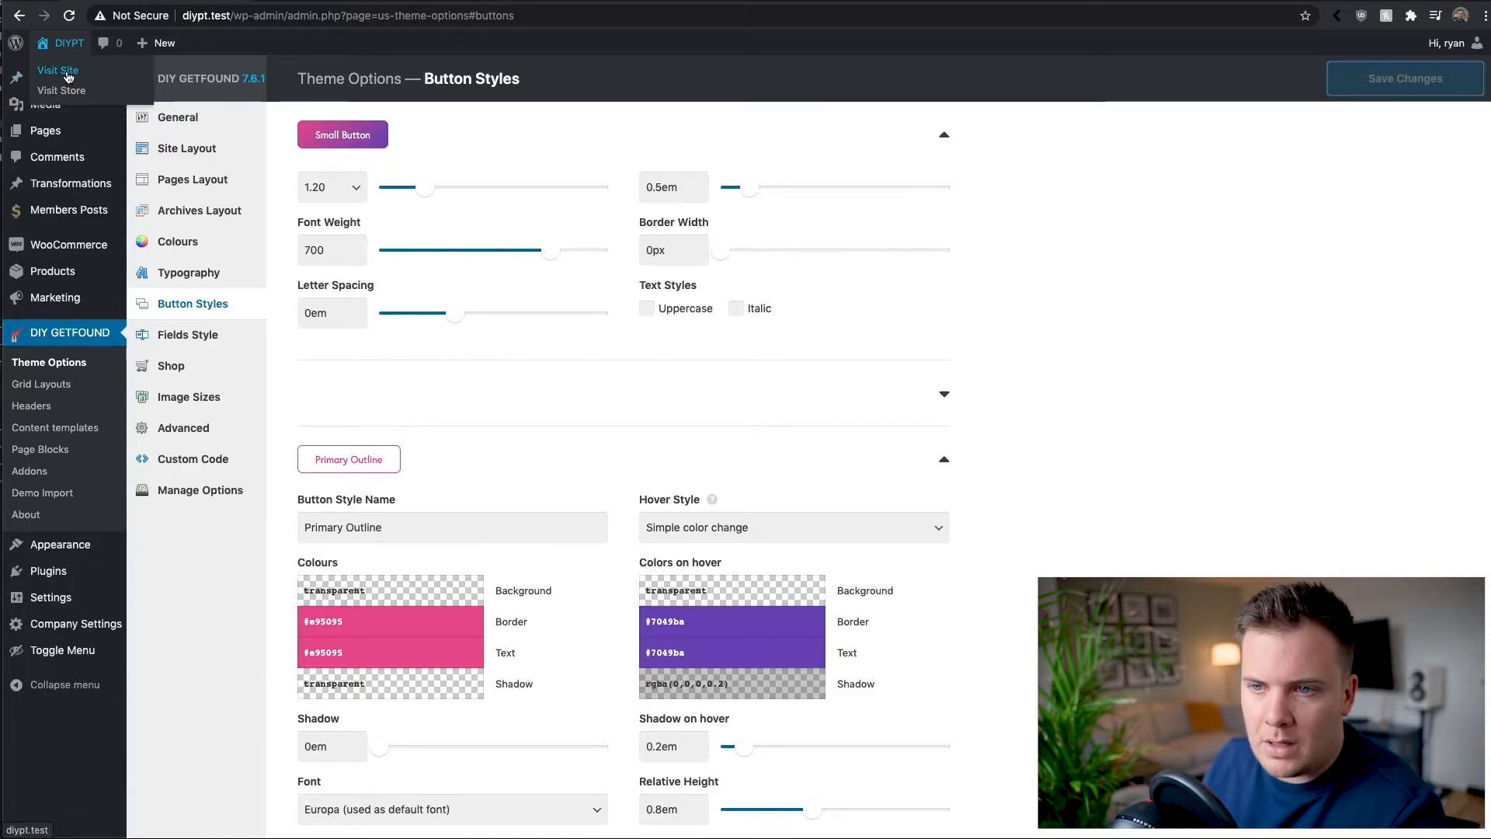
pyautogui.click(68, 76)
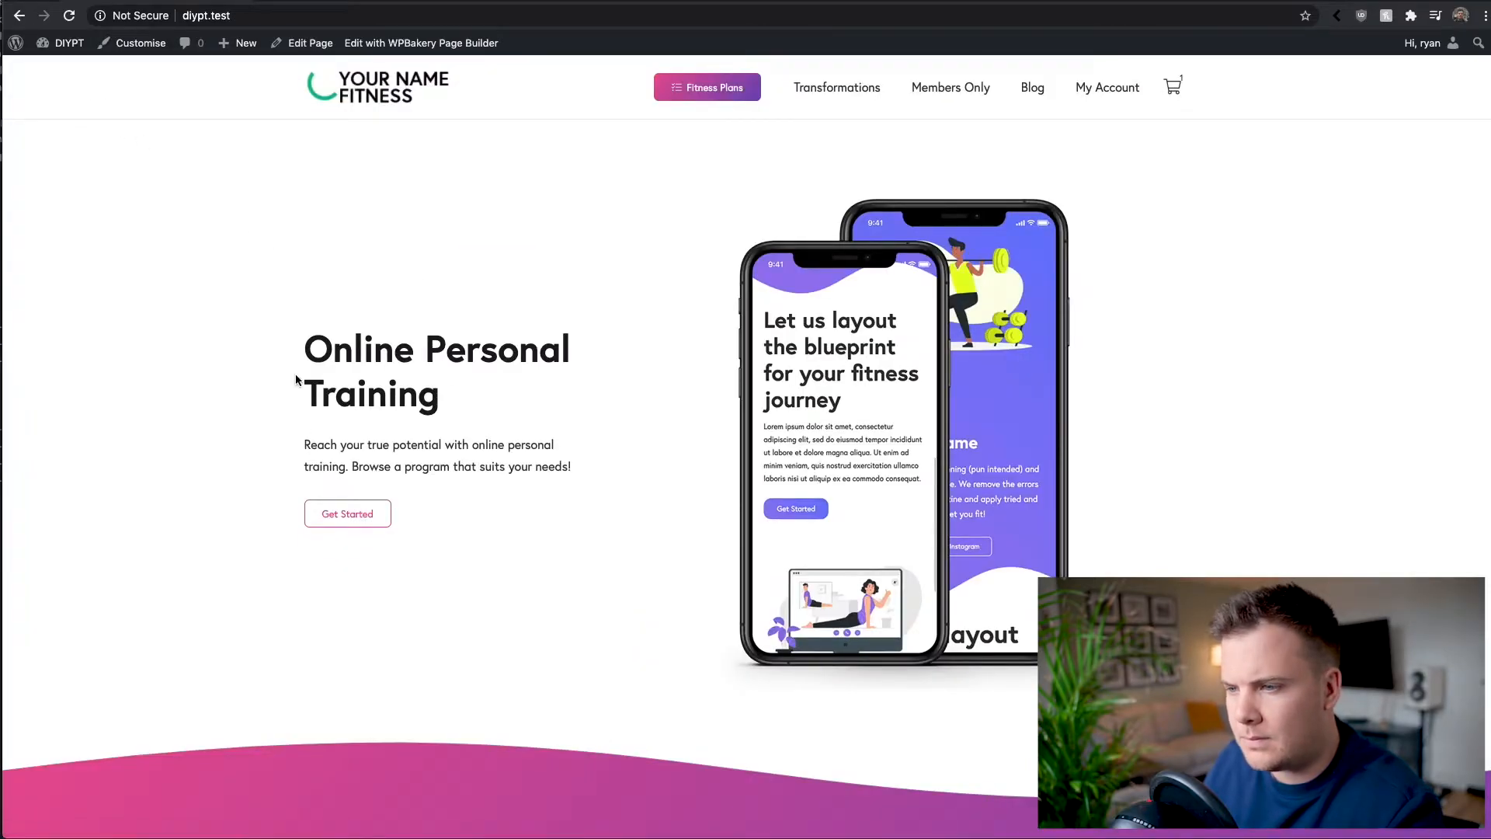
# Examine the recoloured buttons and their hover colours in the homepage's header, hero and content sections.
pyautogui.moveTo(330, 349); pyautogui.dragTo(523, 399)
pyautogui.click(493, 413)
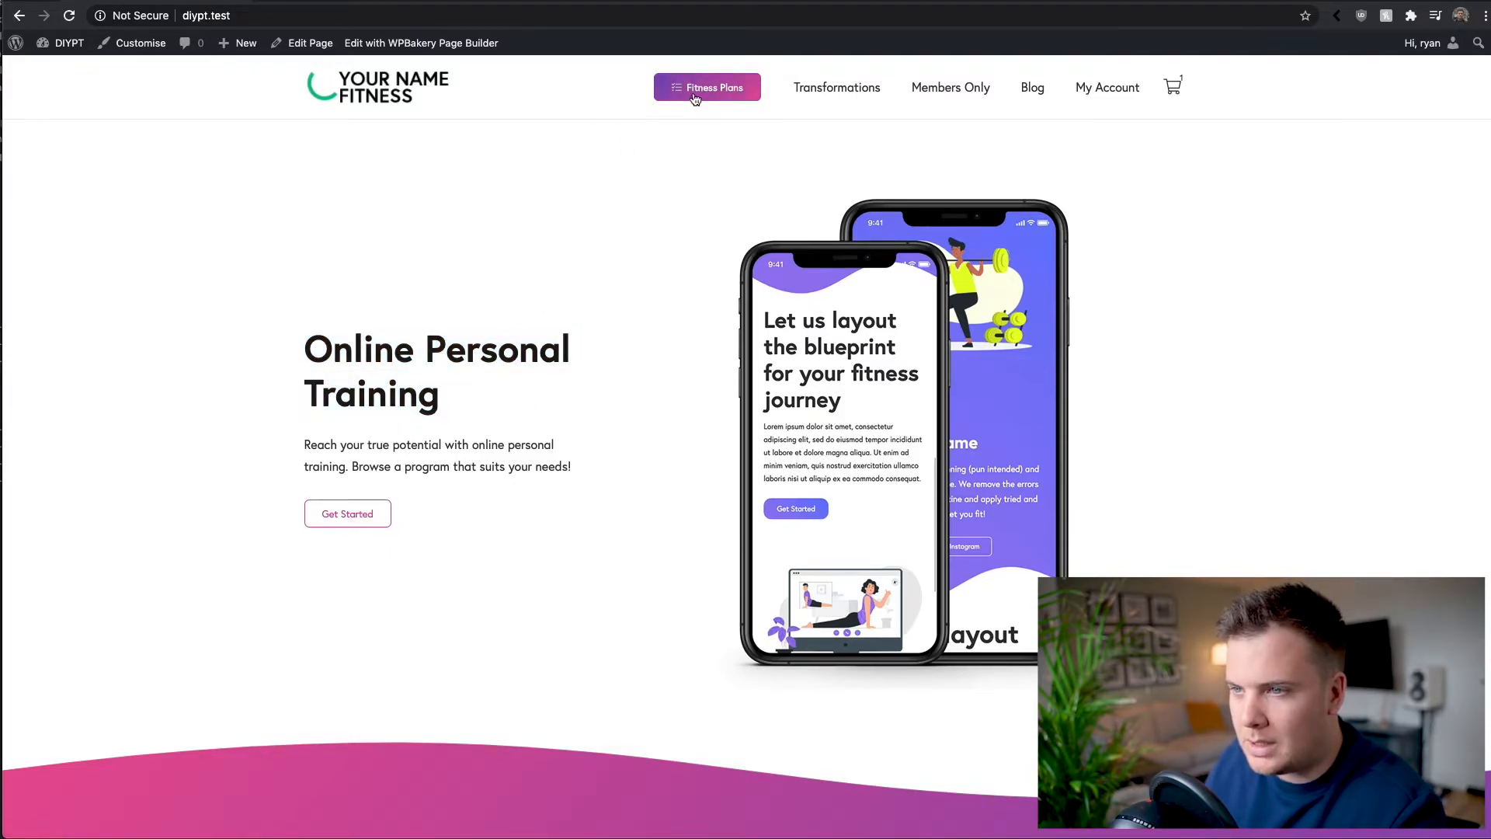
pyautogui.scroll(-10, 515, 278)
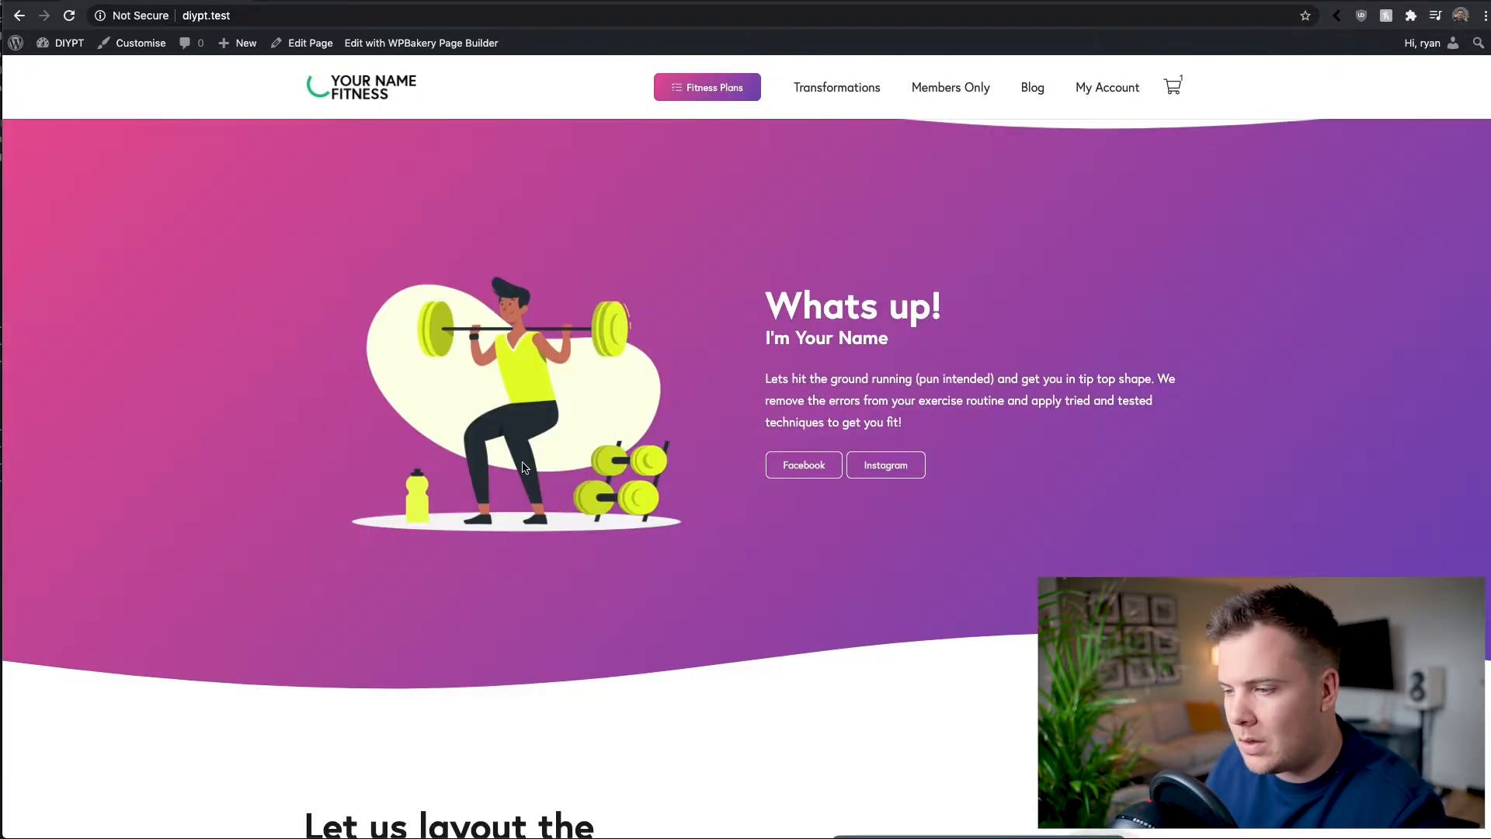
pyautogui.scroll(-4, 552, 479)
pyautogui.scroll(2, 723, 393)
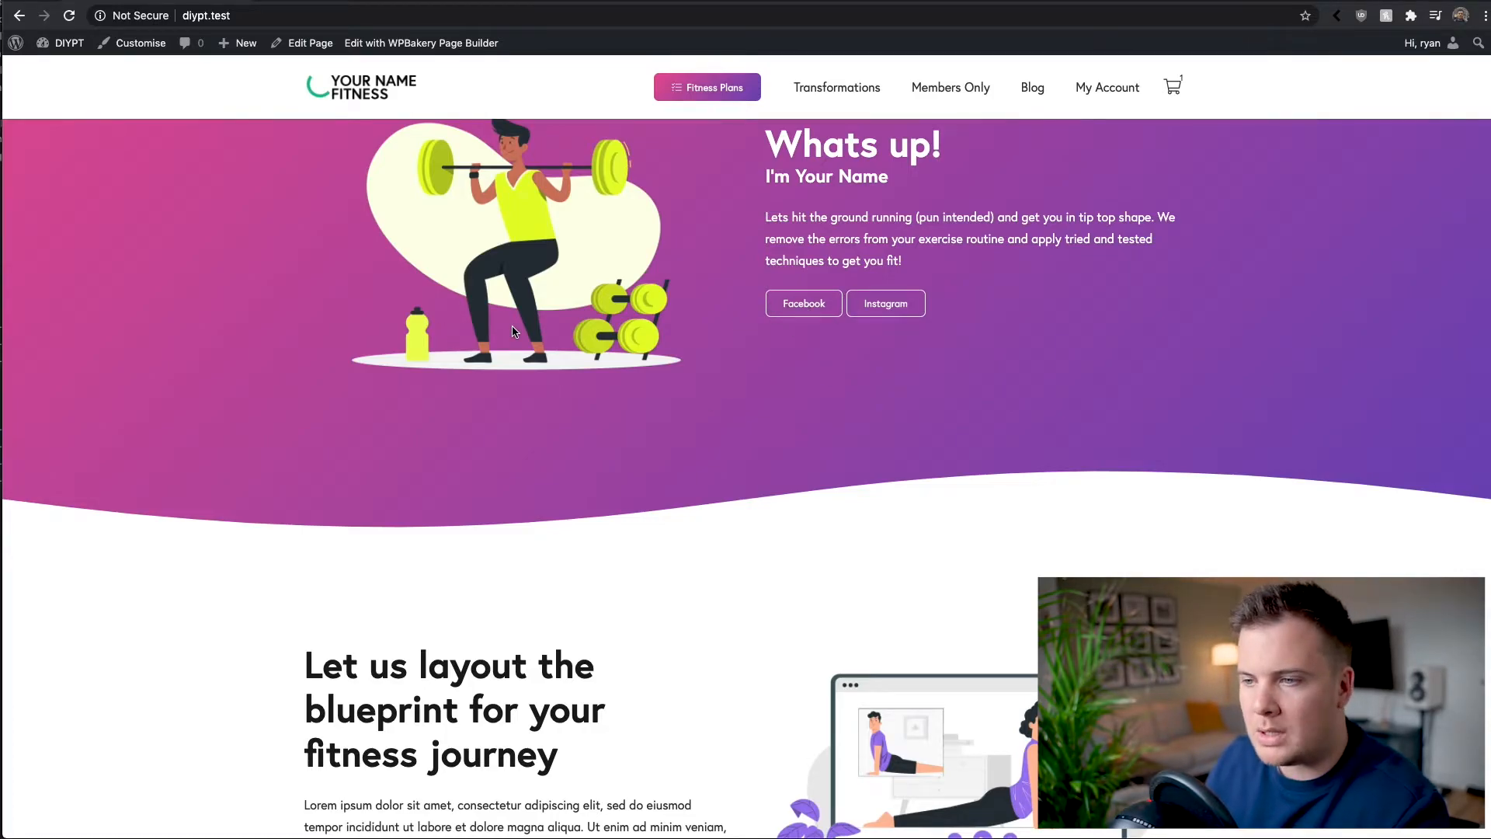
pyautogui.scroll(-4, 603, 341)
pyautogui.scroll(-3, 458, 334)
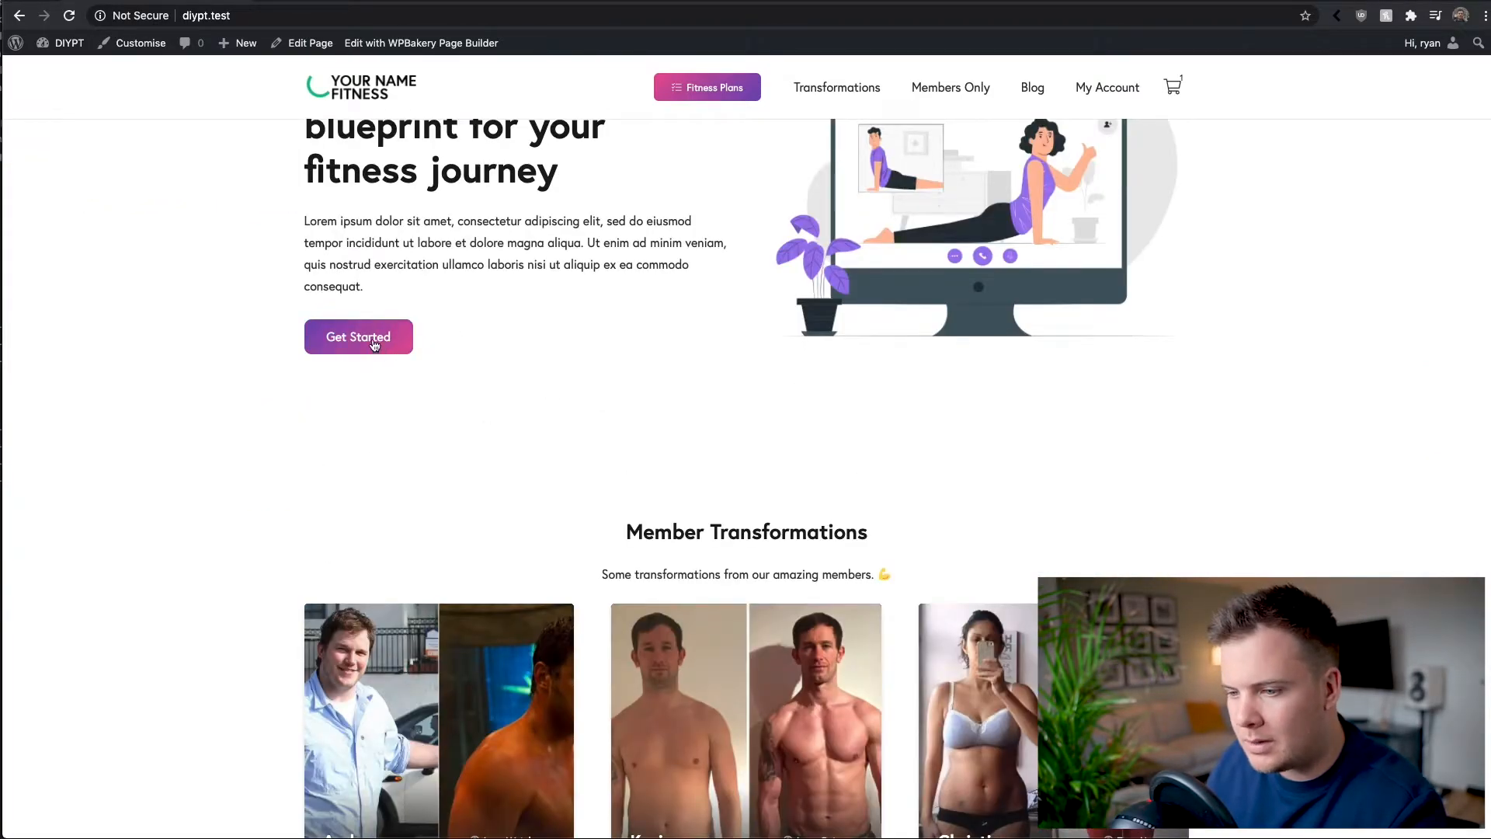
# Examine the homepage's transformations, programs and footer sections, including the program cards' hover buttons.
pyautogui.scroll(-3, 584, 328)
pyautogui.scroll(-7, 310, 358)
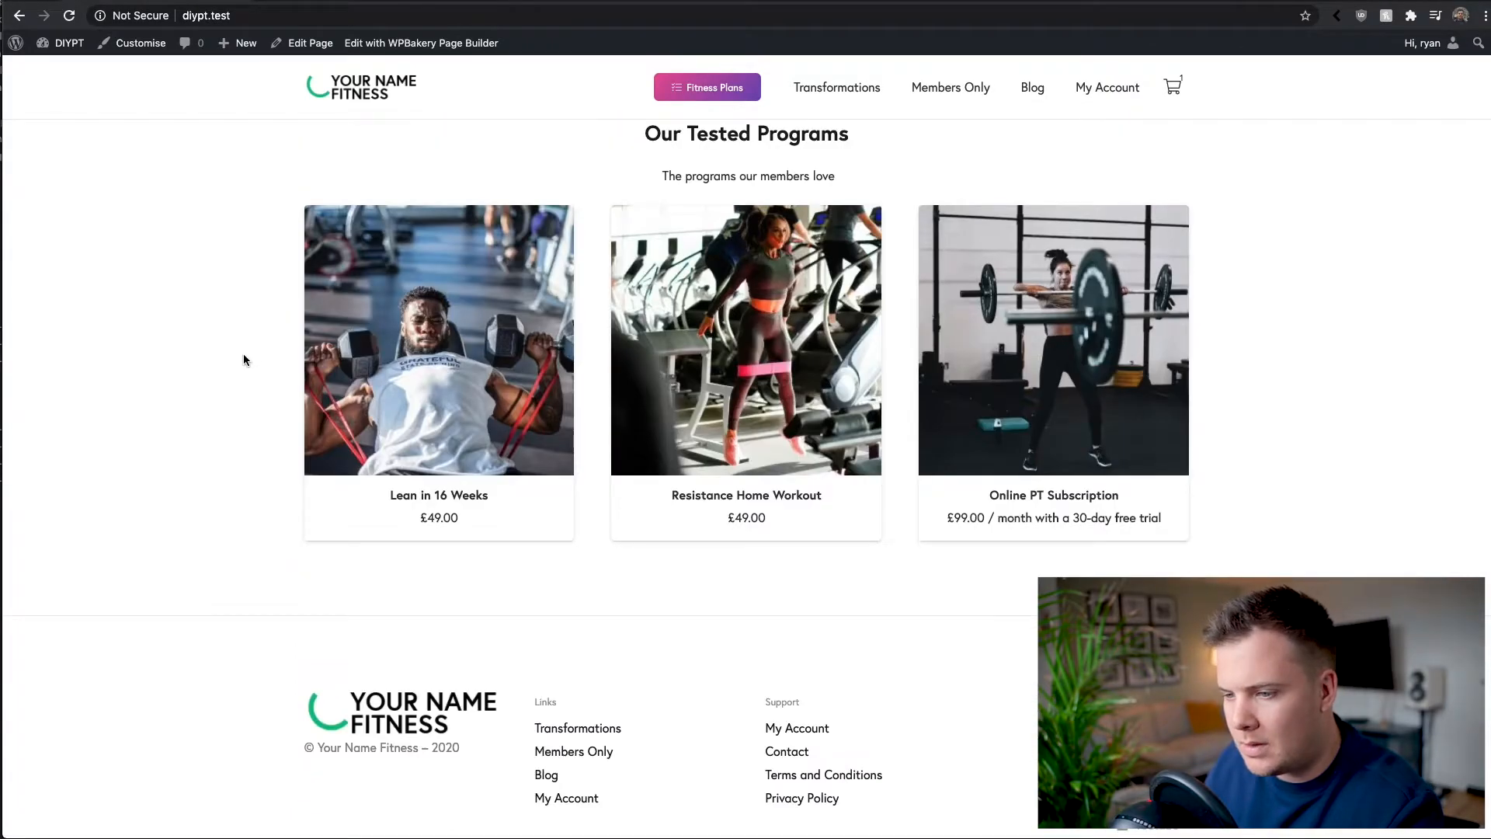
pyautogui.moveTo(393, 480)
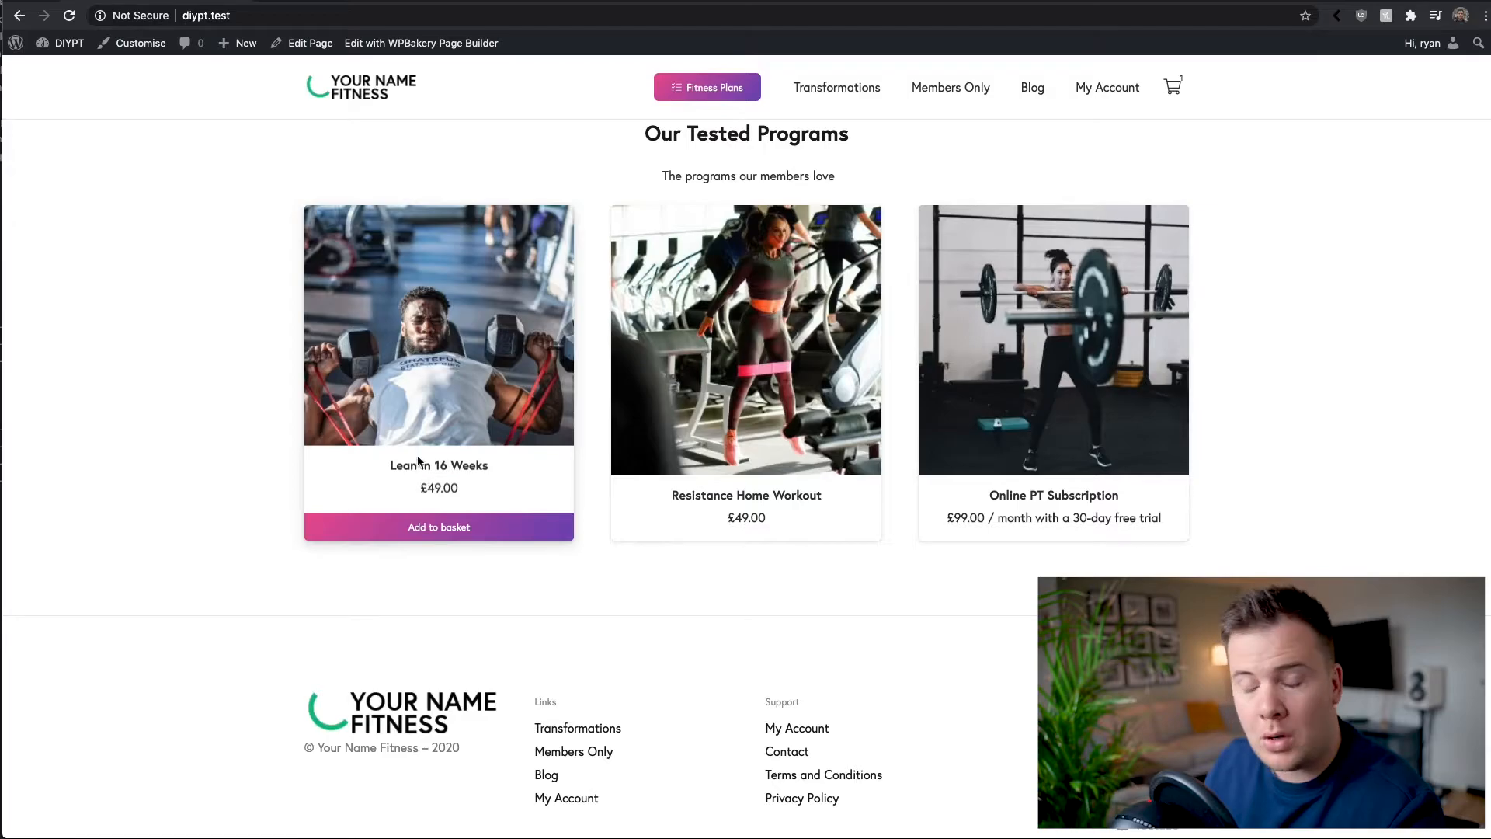
pyautogui.moveTo(1126, 501)
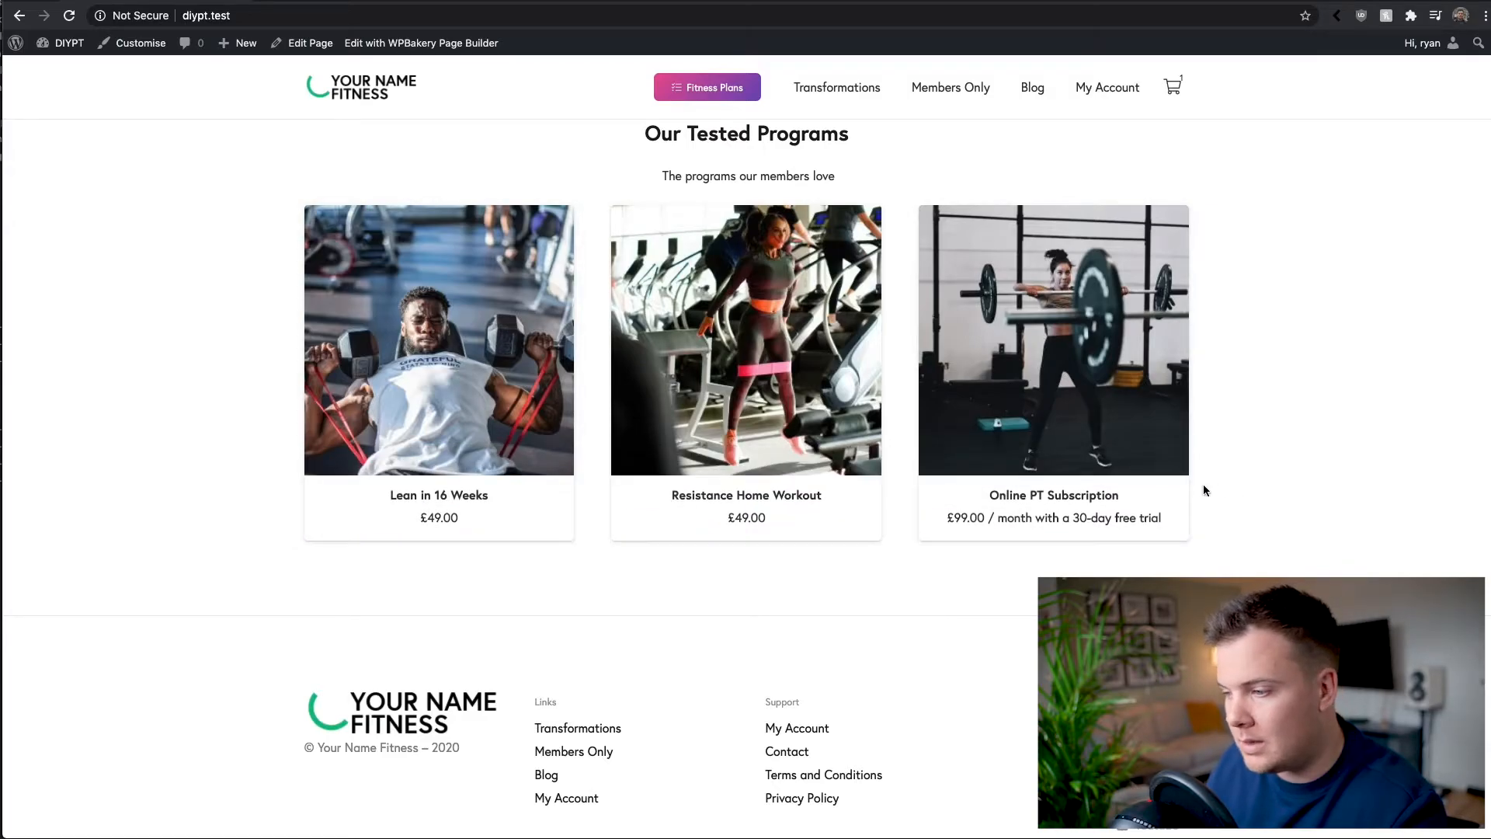
pyautogui.scroll(-2, 1208, 480)
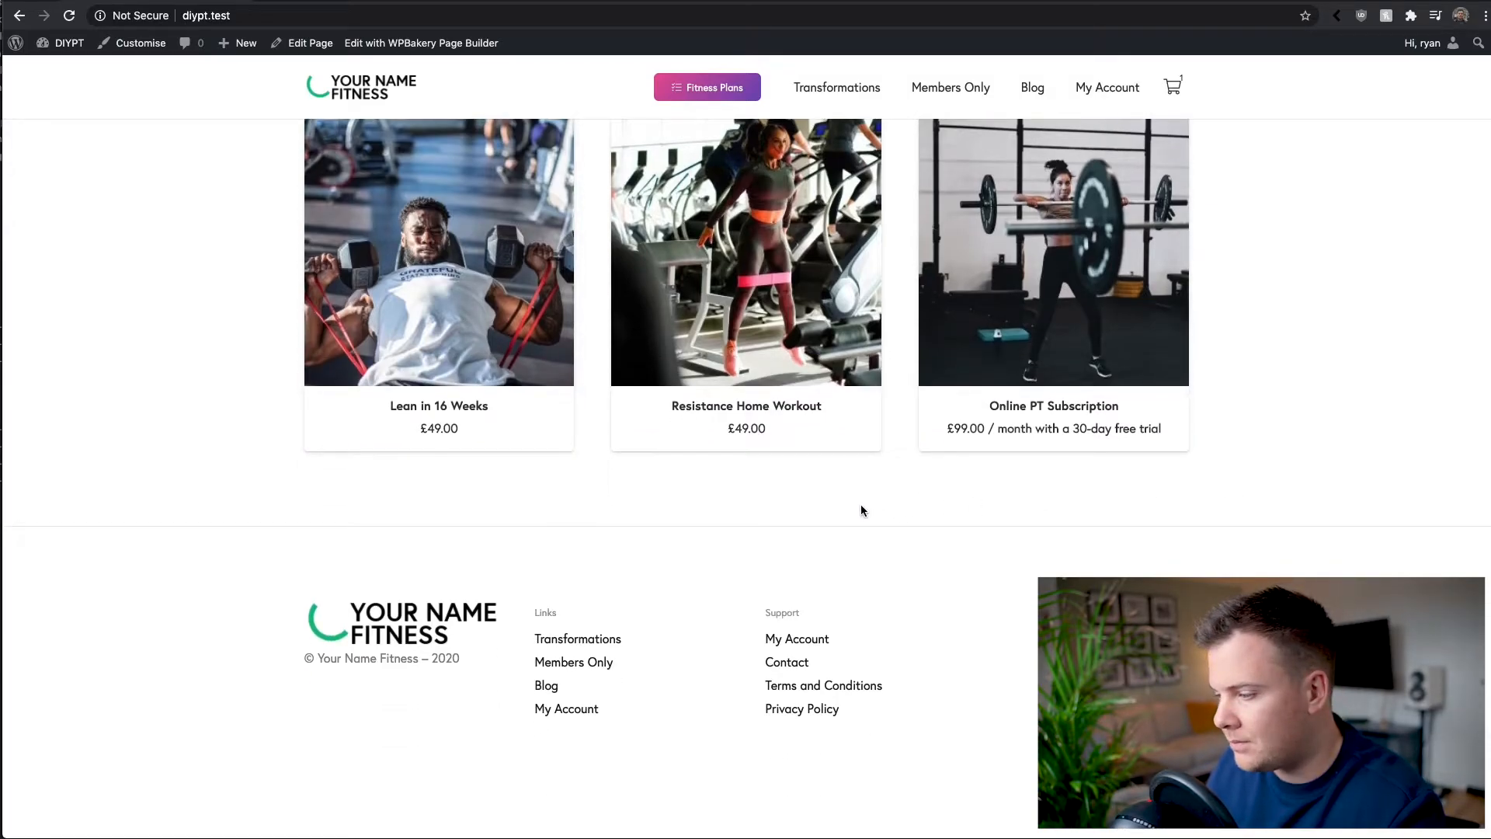
pyautogui.scroll(15, 78, 370)
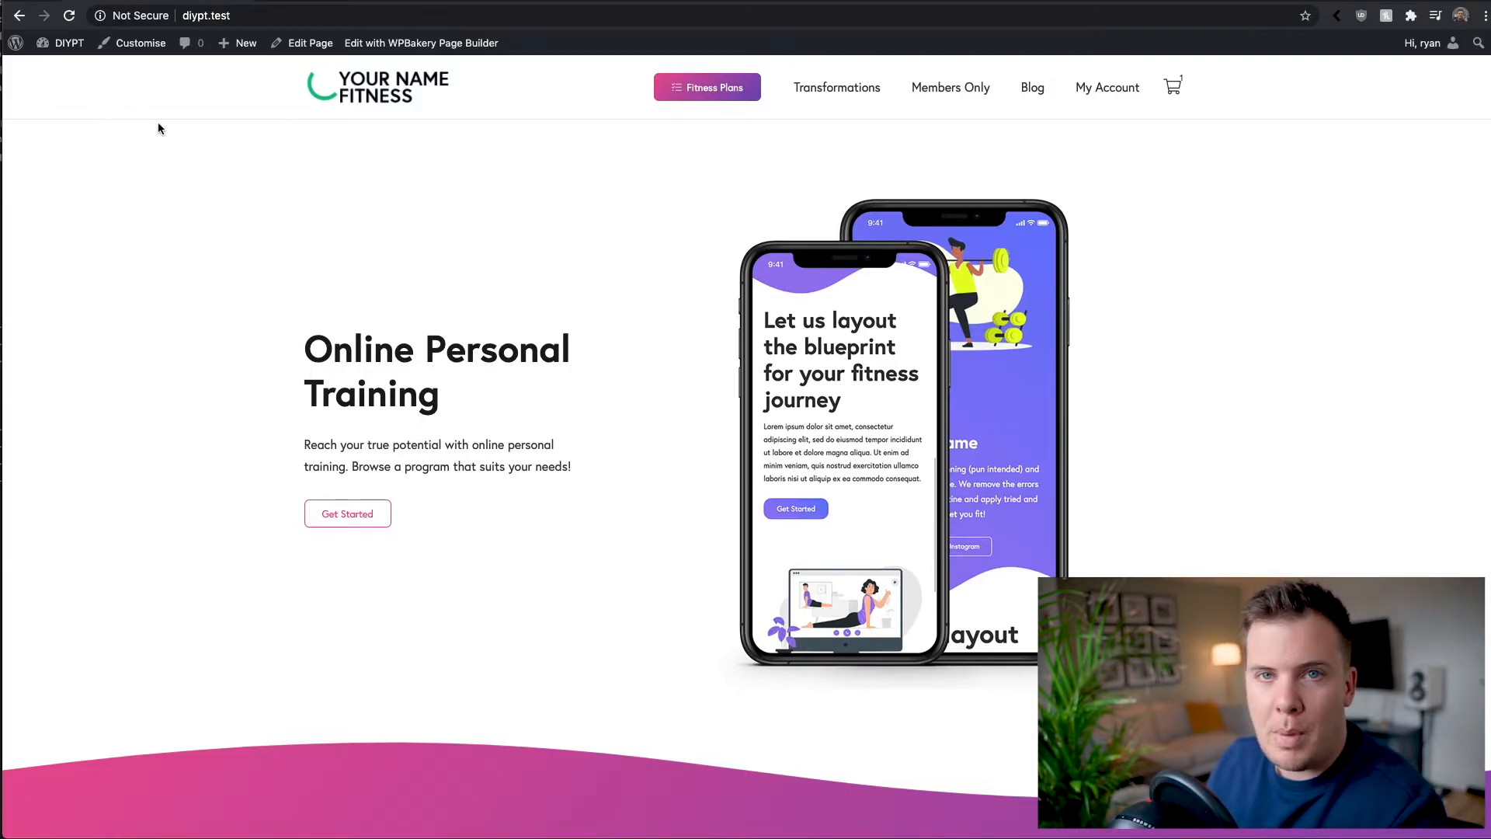
# Go to the site's WordPress dashboard and open the existing Header for editing in the theme's header builder.
pyautogui.moveTo(66, 50)
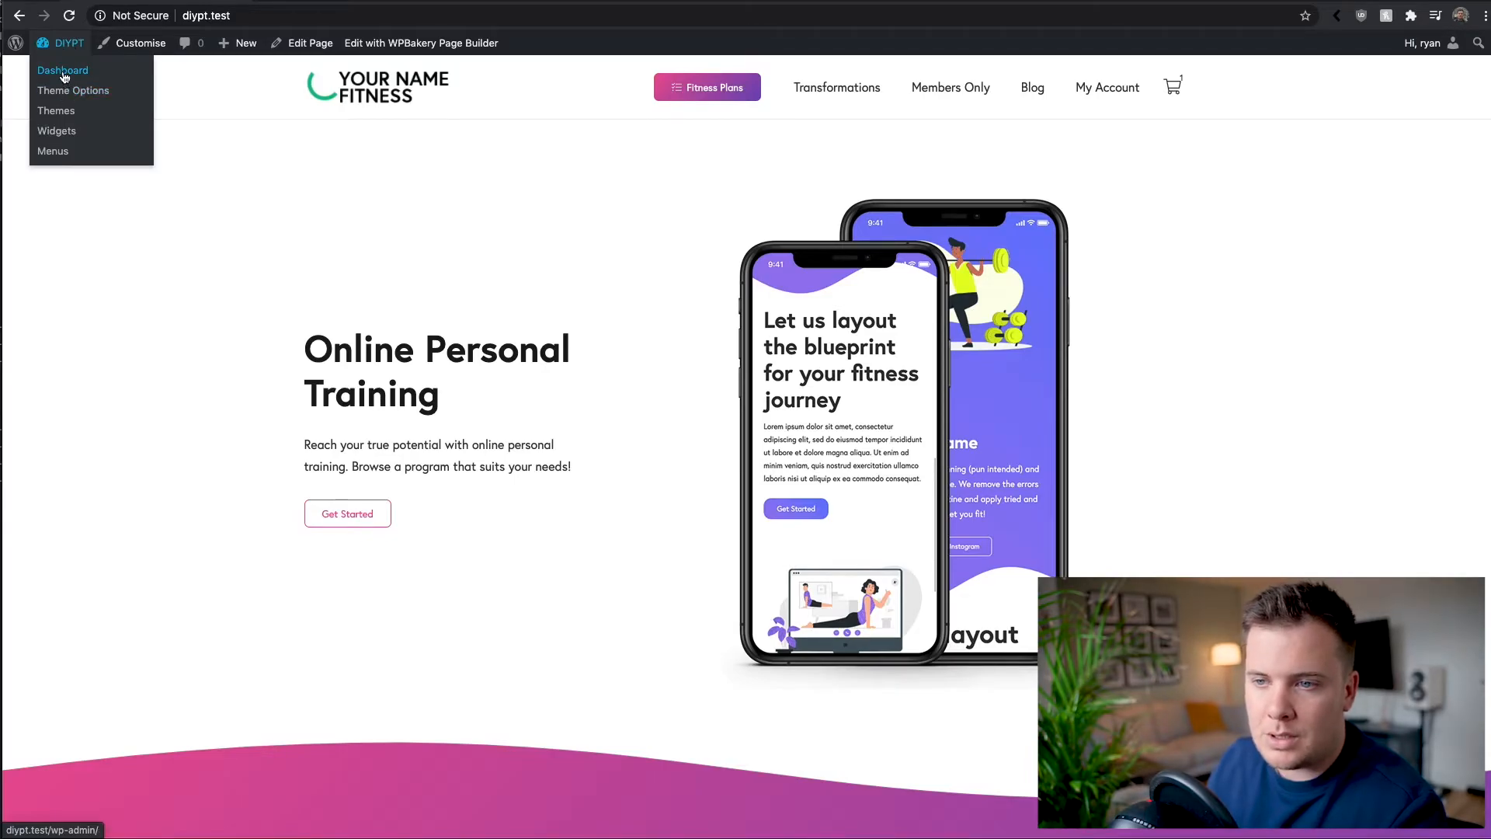
pyautogui.click(63, 72)
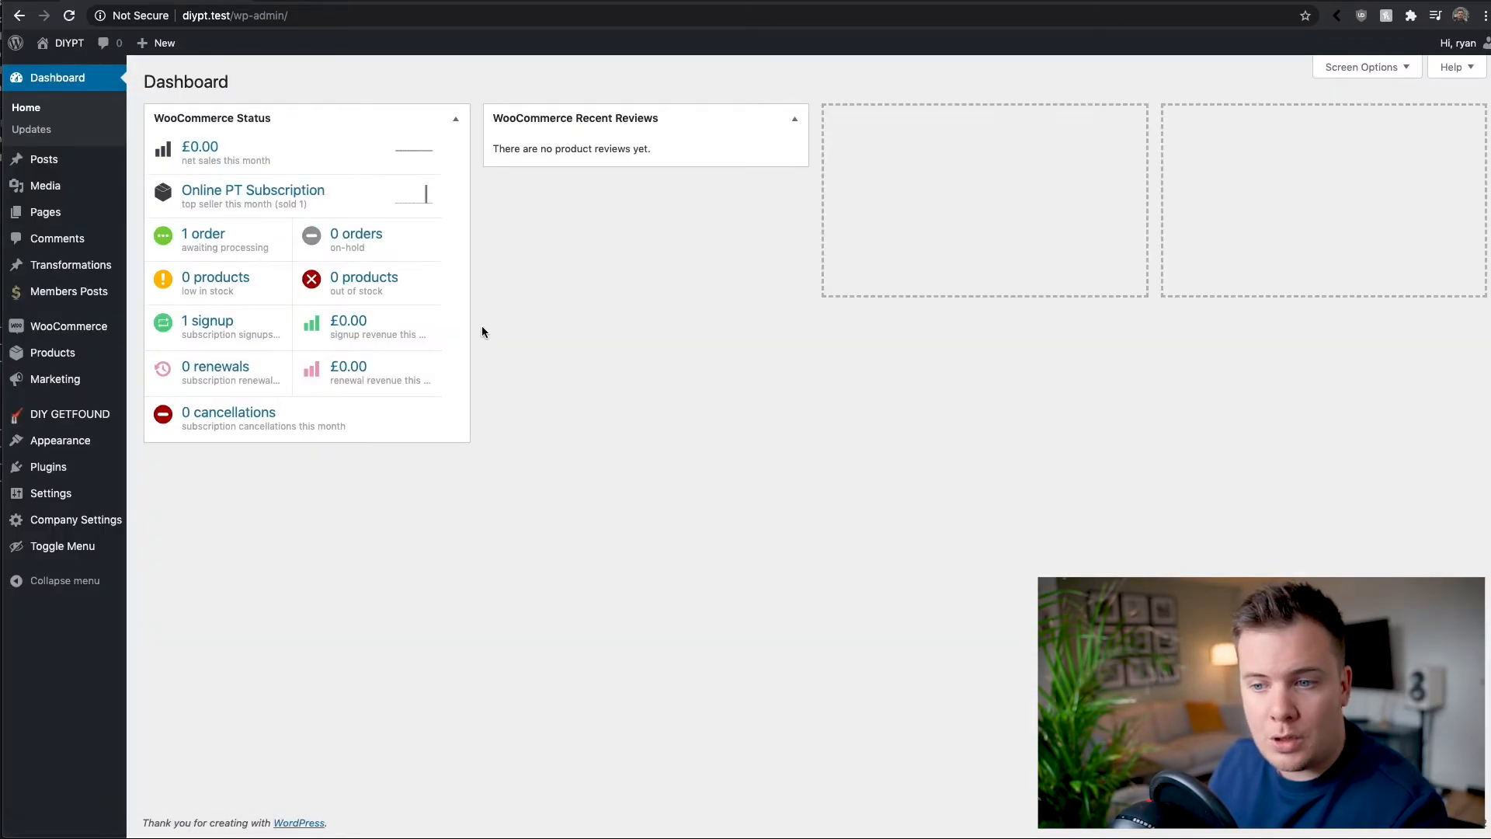
pyautogui.moveTo(59, 417)
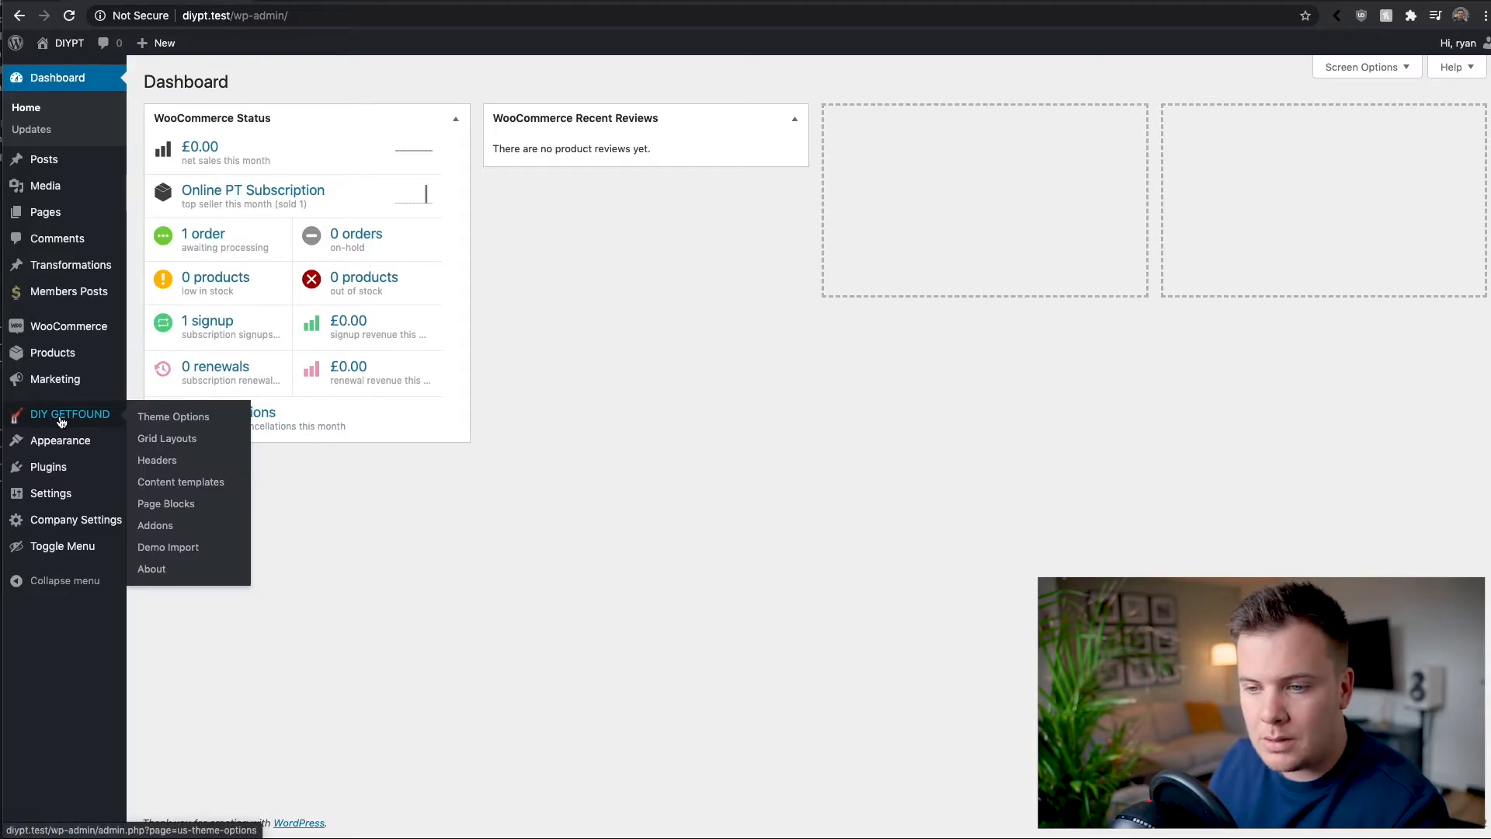
pyautogui.click(166, 424)
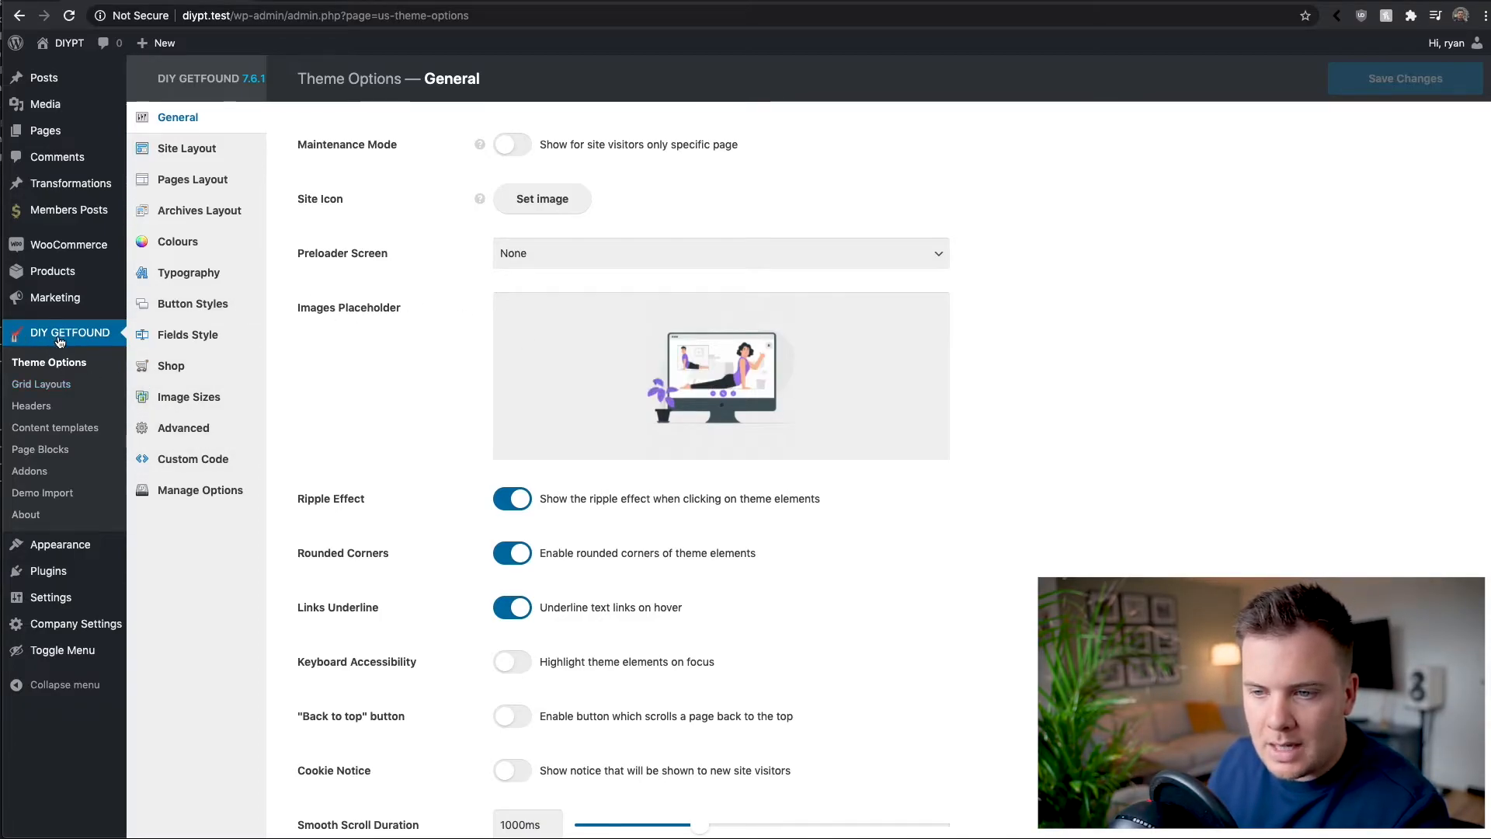
pyautogui.click(28, 408)
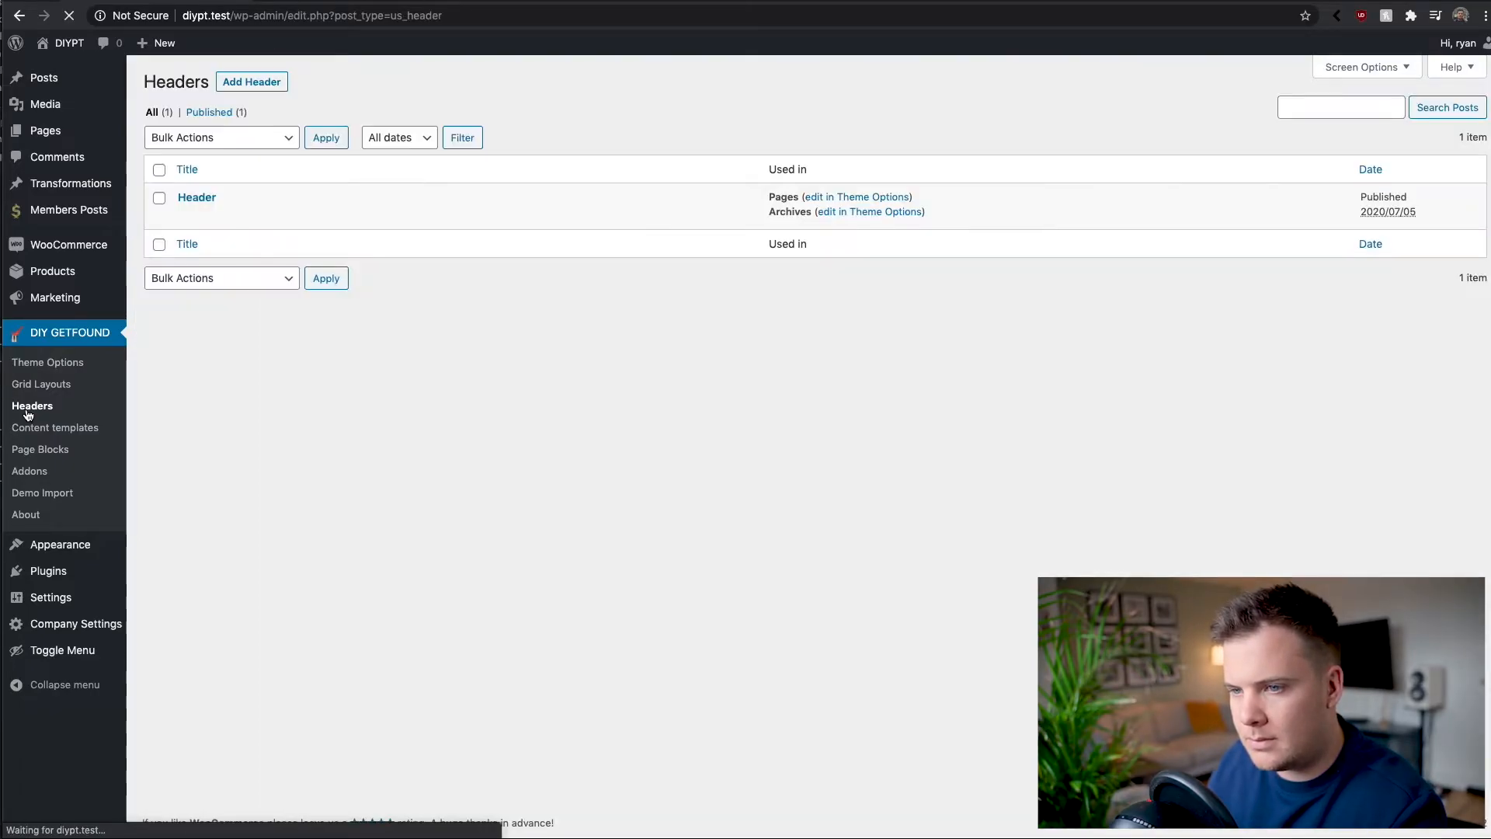
pyautogui.moveTo(186, 216)
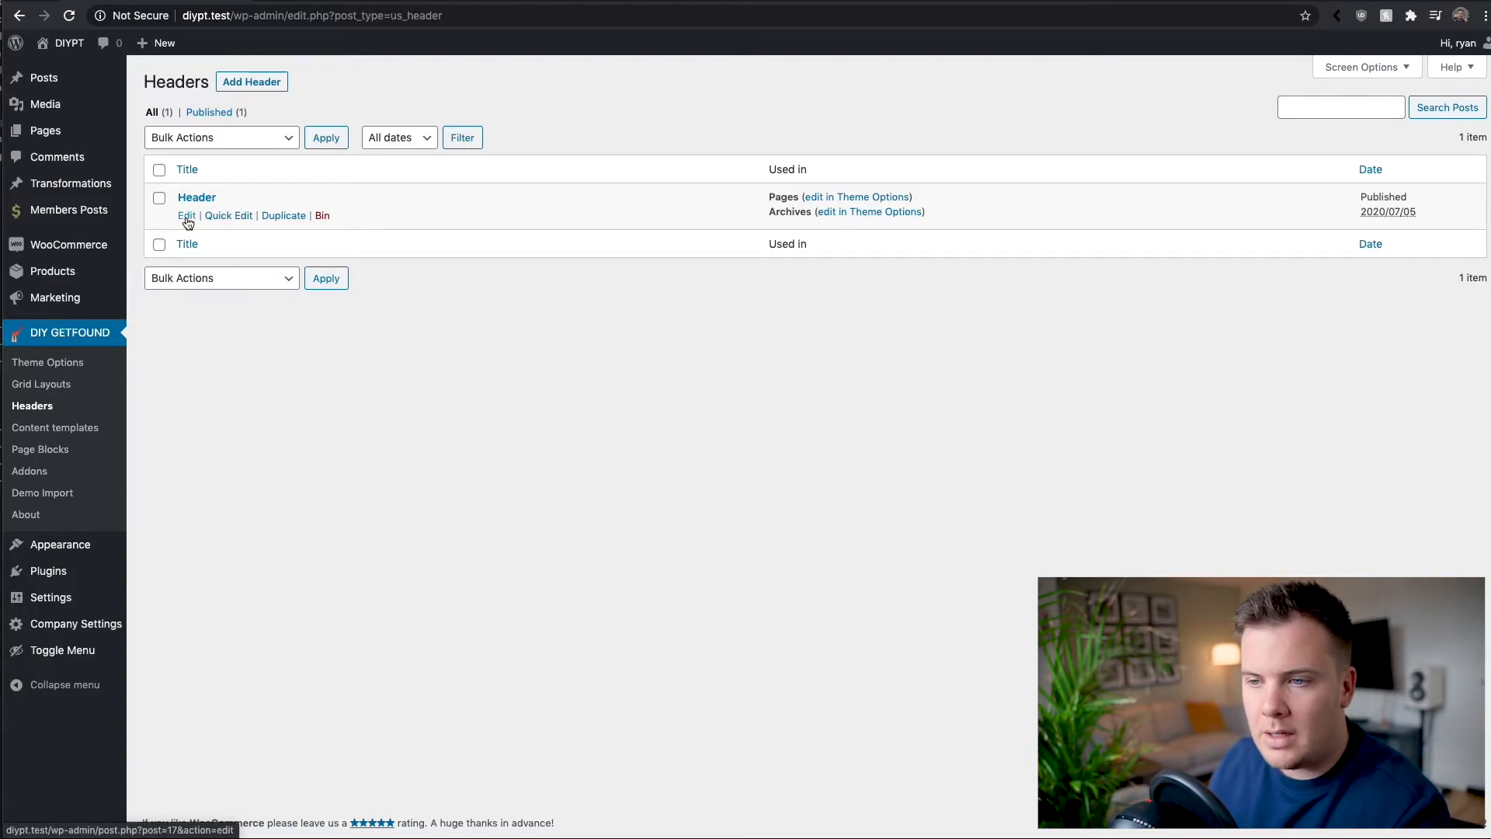
pyautogui.click(186, 216)
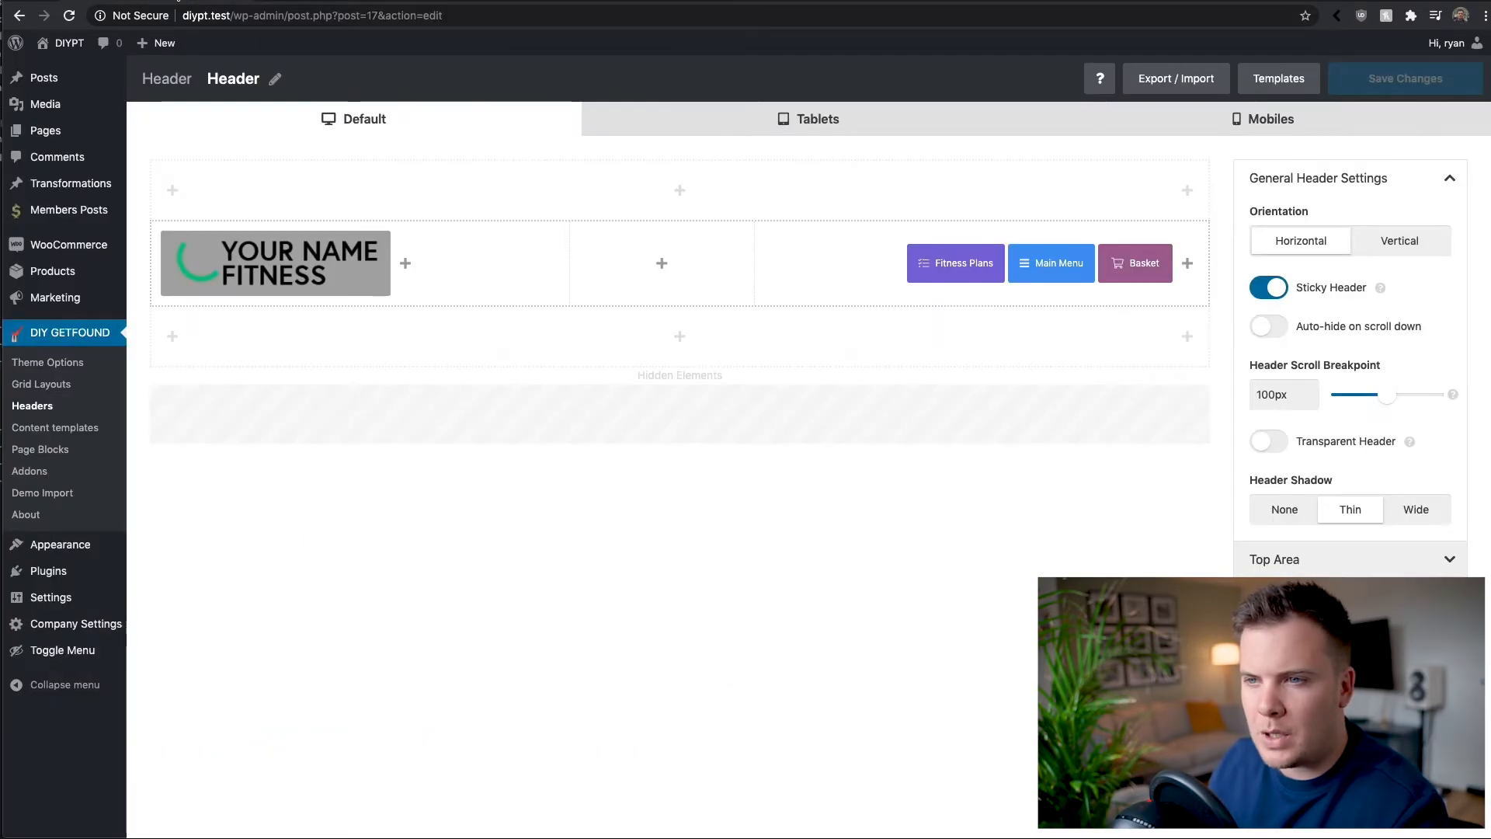
# Review the colour settings of the header's Main Menu element and close them.
pyautogui.moveTo(1031, 284)
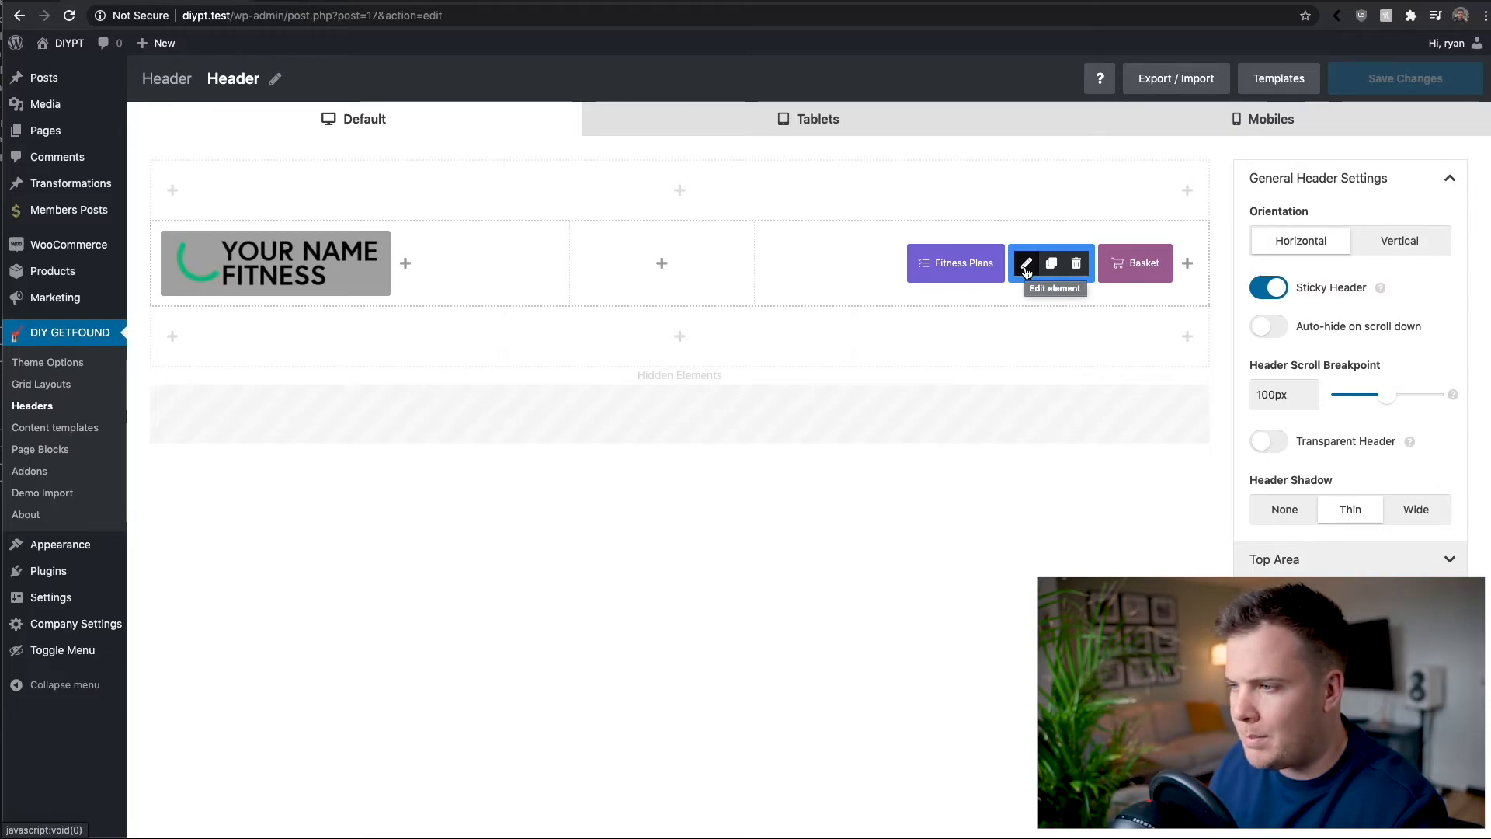
pyautogui.click(1026, 266)
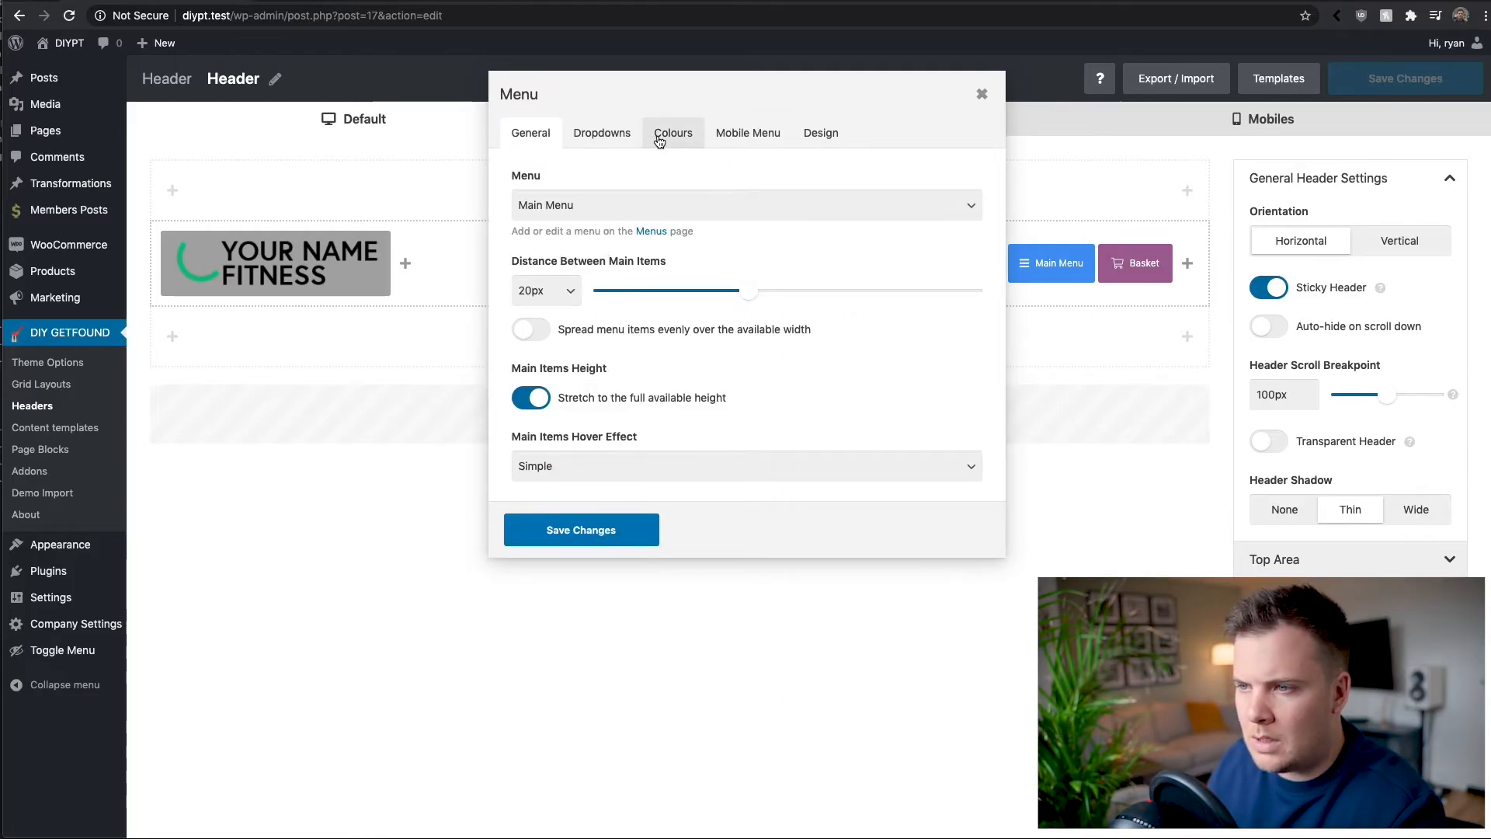
pyautogui.click(674, 135)
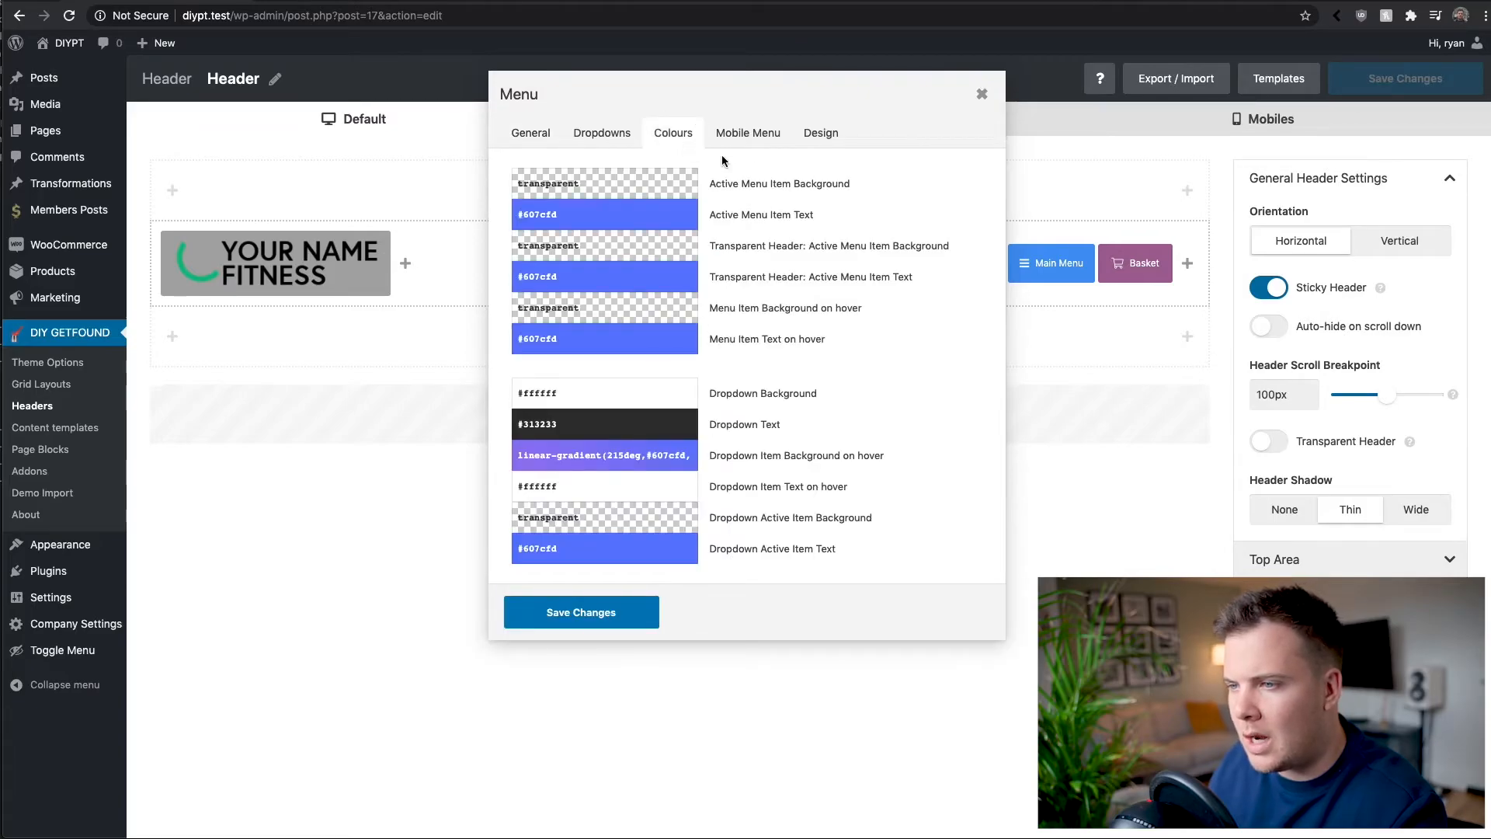
pyautogui.click(983, 95)
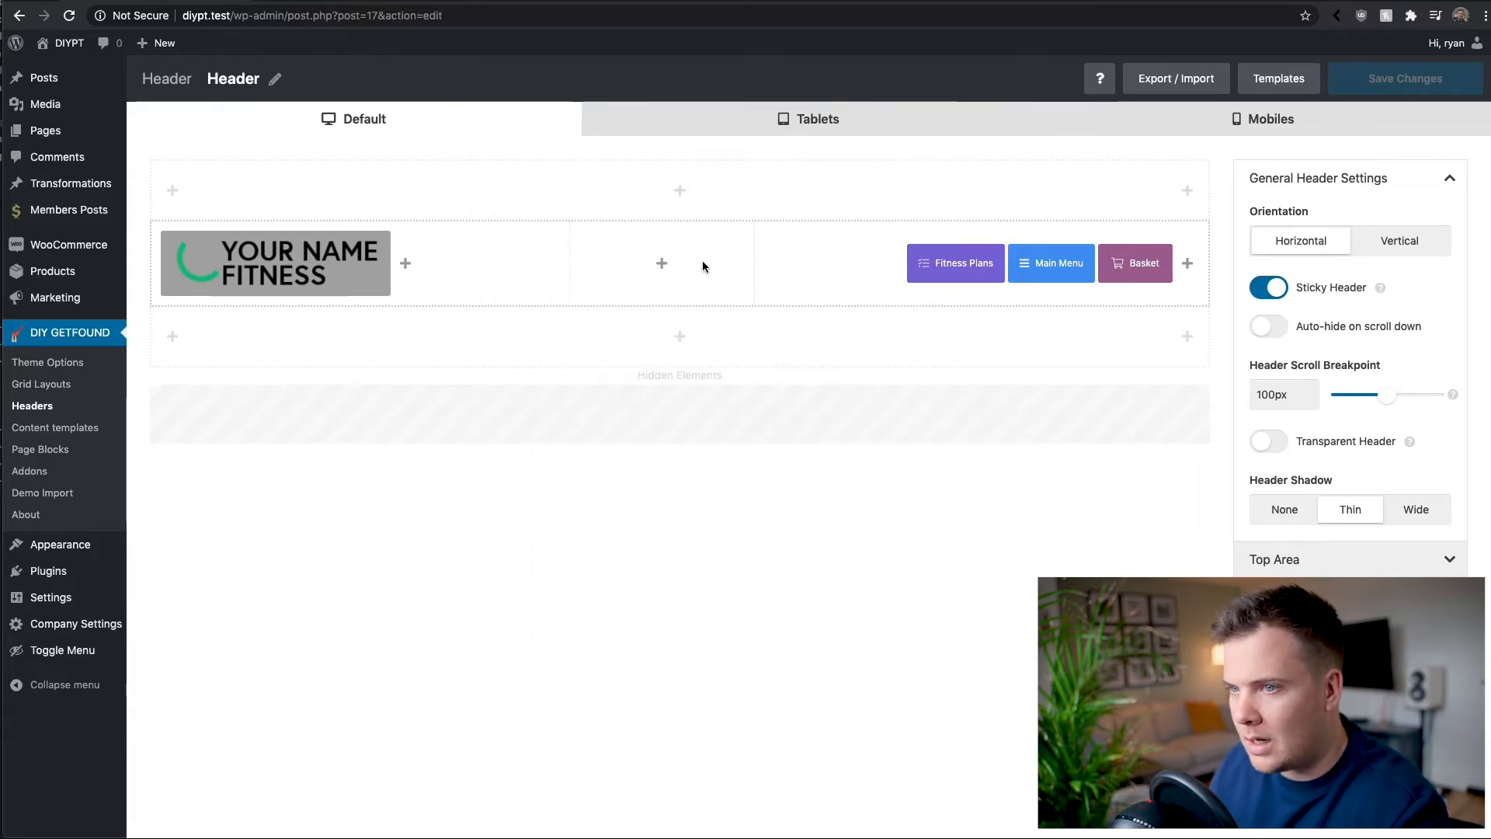
# Open the theme options in a new browser tab and copy the content Link colour, #e95095, from the Colours settings.
pyautogui.rightClick(41, 368)
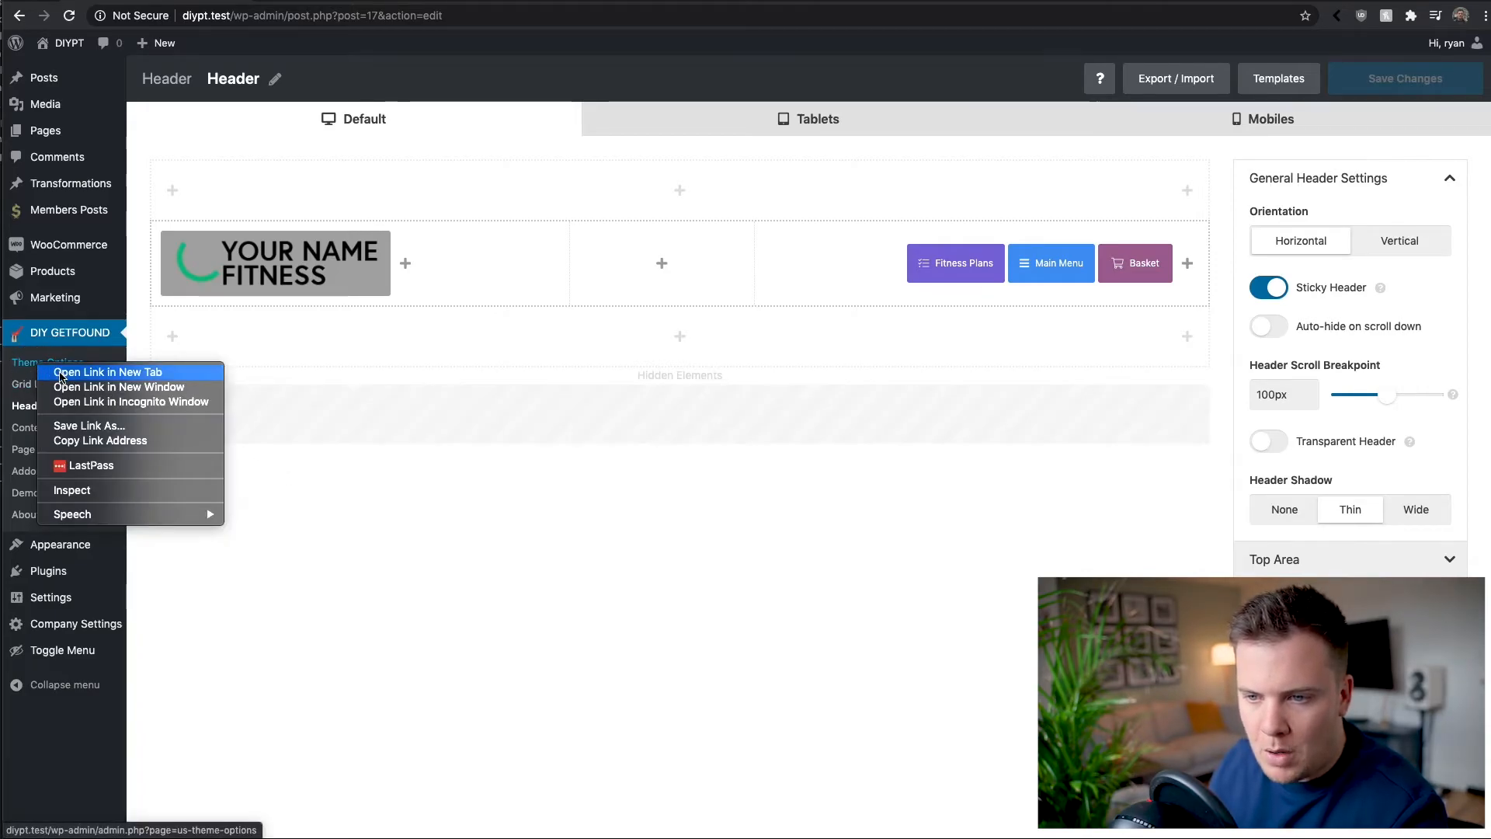
pyautogui.click(62, 372)
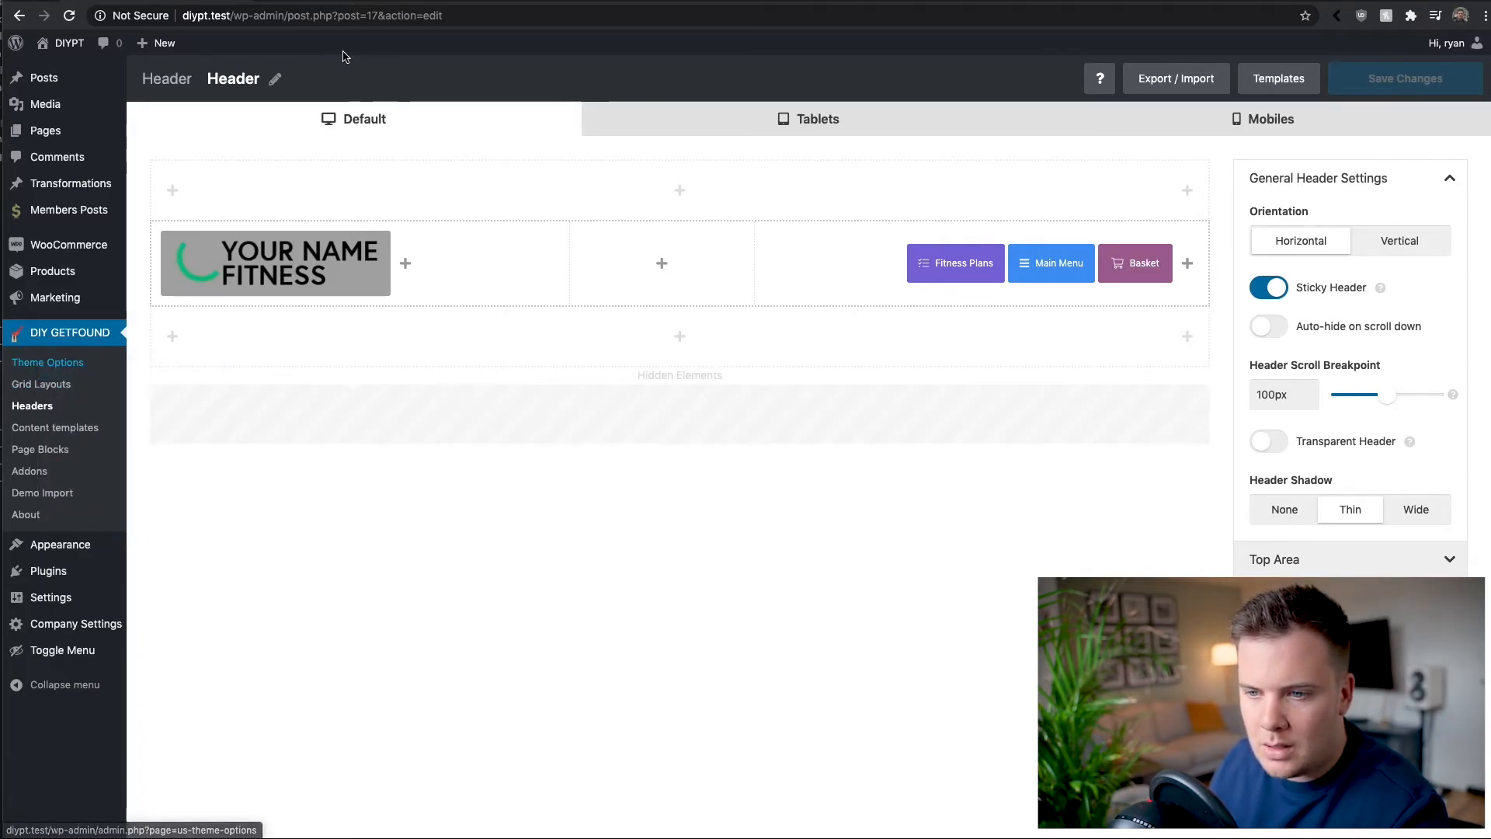
pyautogui.click(361, 4)
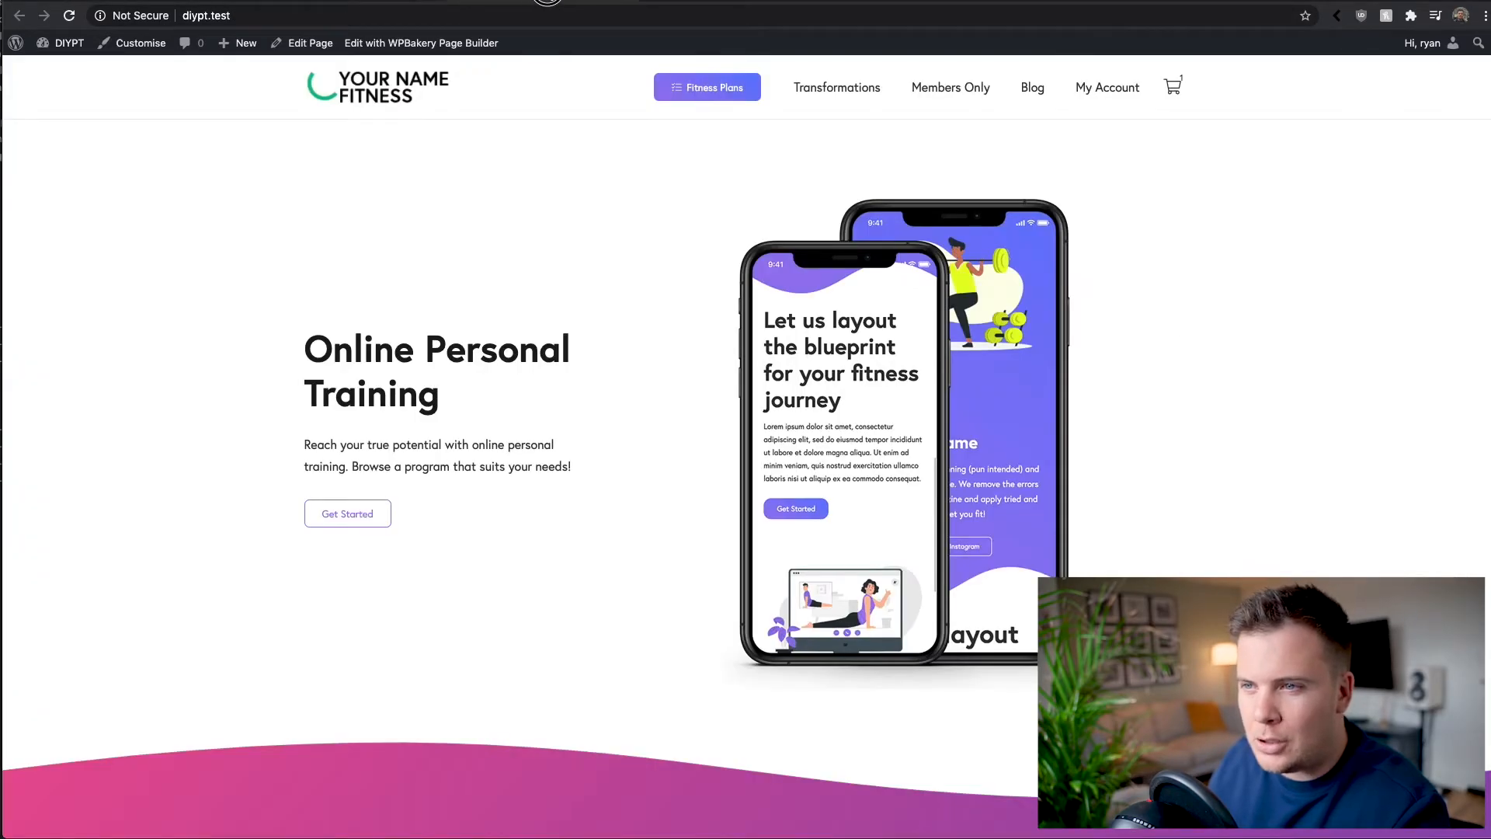
pyautogui.click(356, 2)
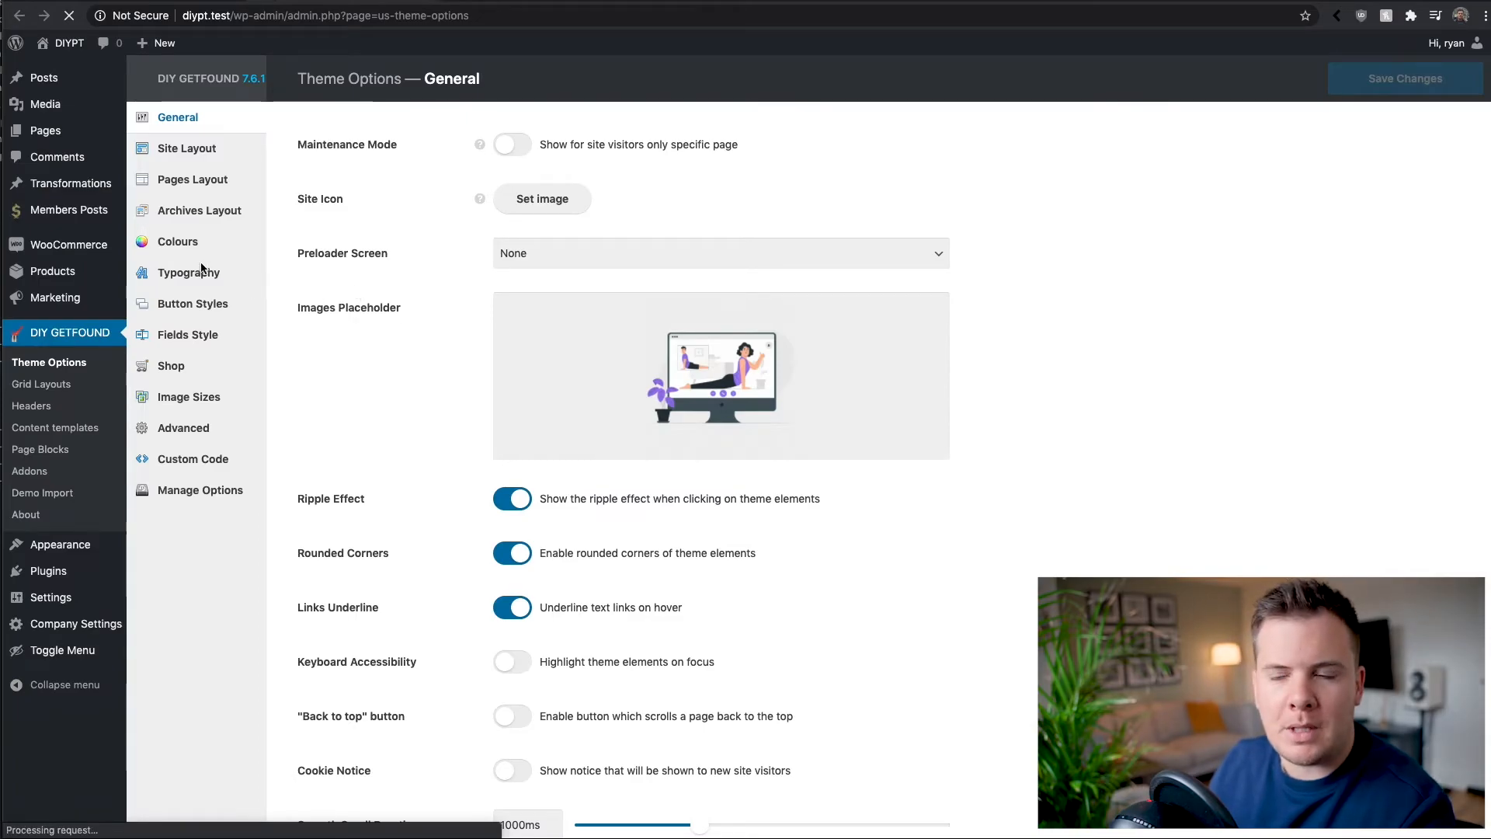
pyautogui.click(183, 243)
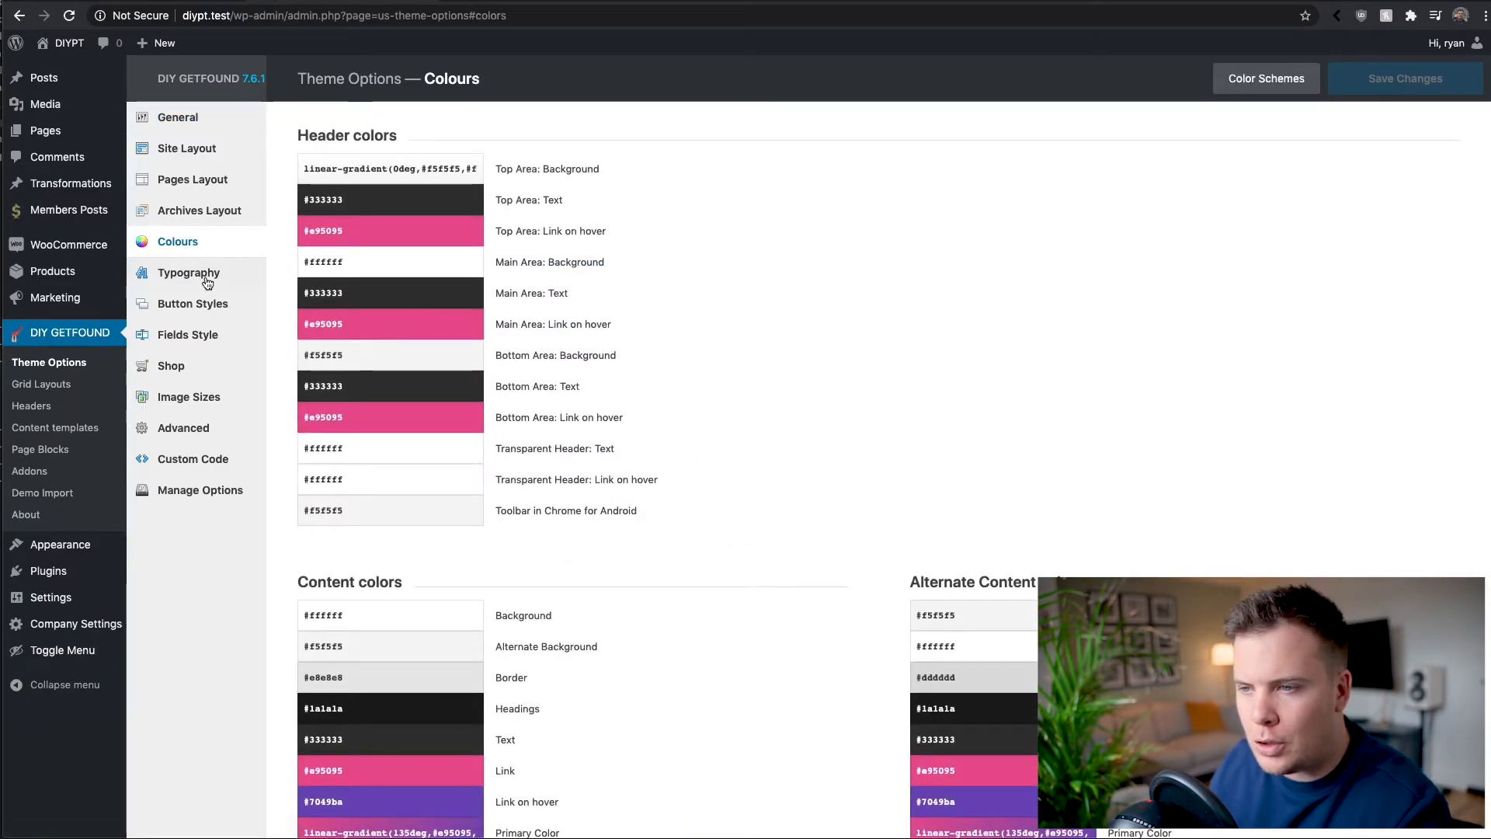
pyautogui.scroll(-3, 554, 327)
pyautogui.scroll(3, 555, 328)
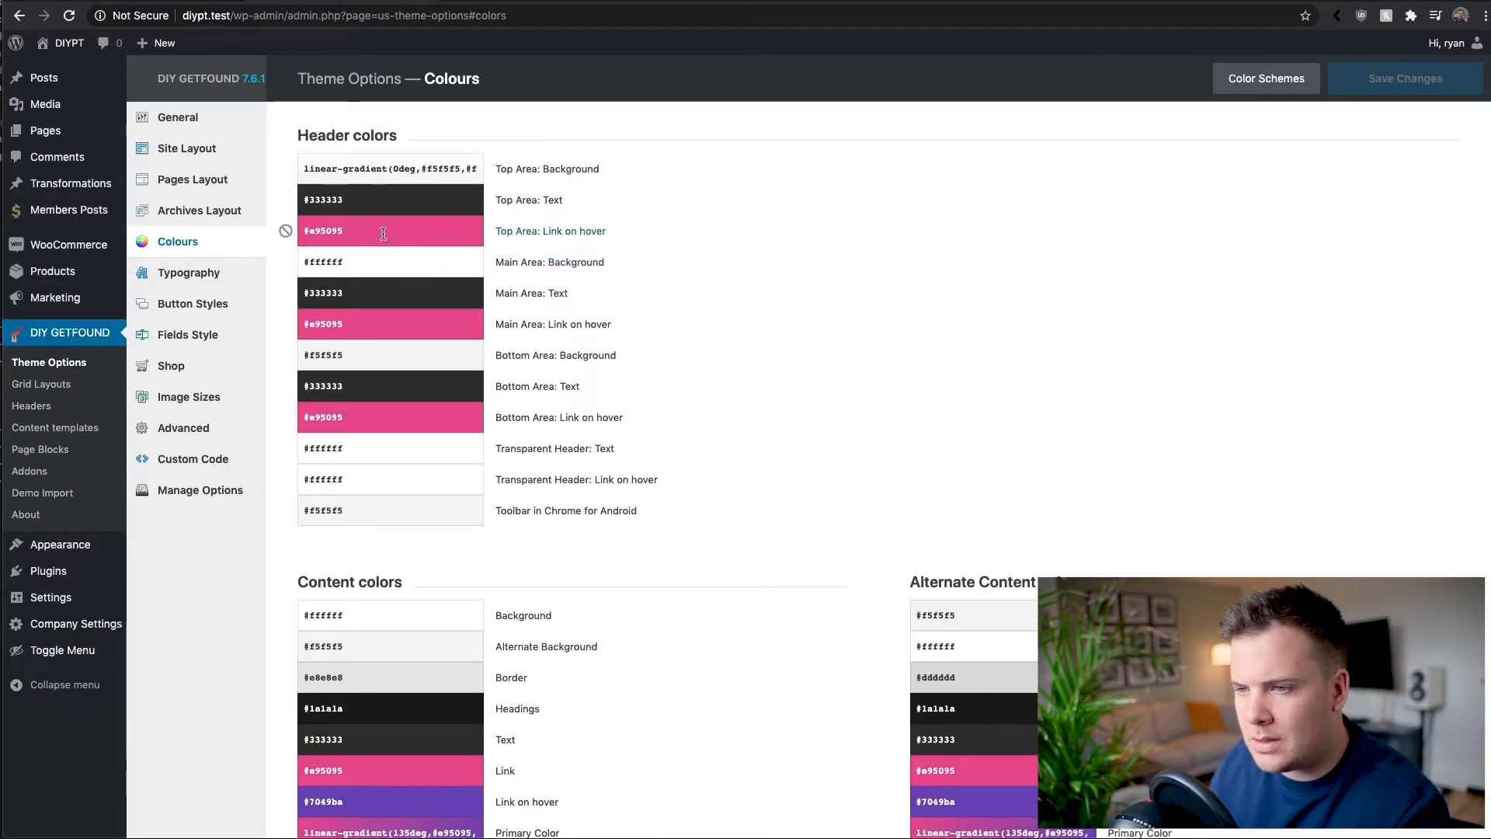
pyautogui.scroll(-3, 417, 469)
pyautogui.click(402, 556)
pyautogui.press('super+c')
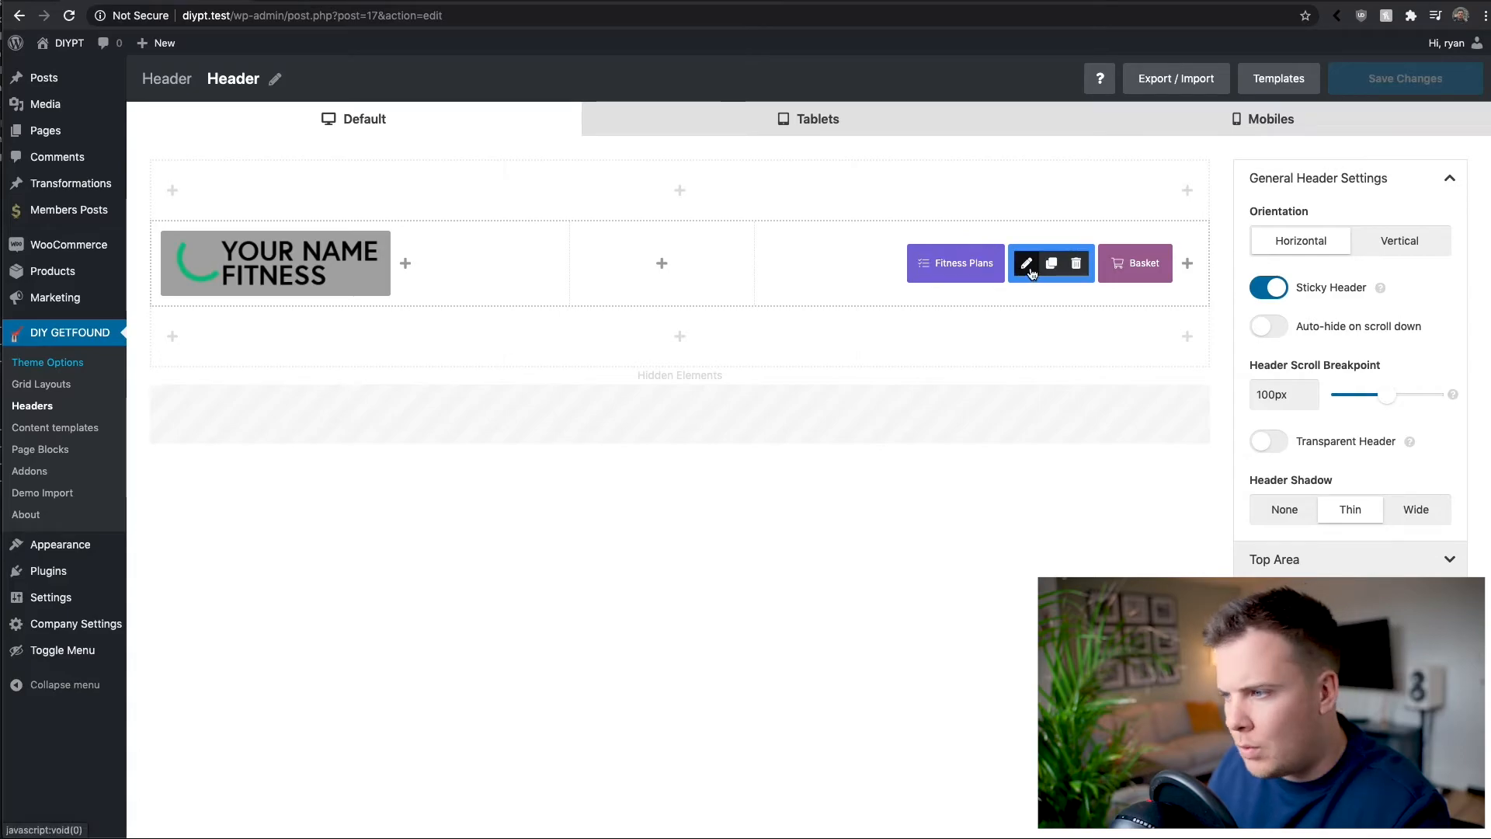
# Open the colour settings of the header's Main Menu element and set Active Menu Item Text to #e95095.
pyautogui.click(1029, 267)
pyautogui.click(742, 133)
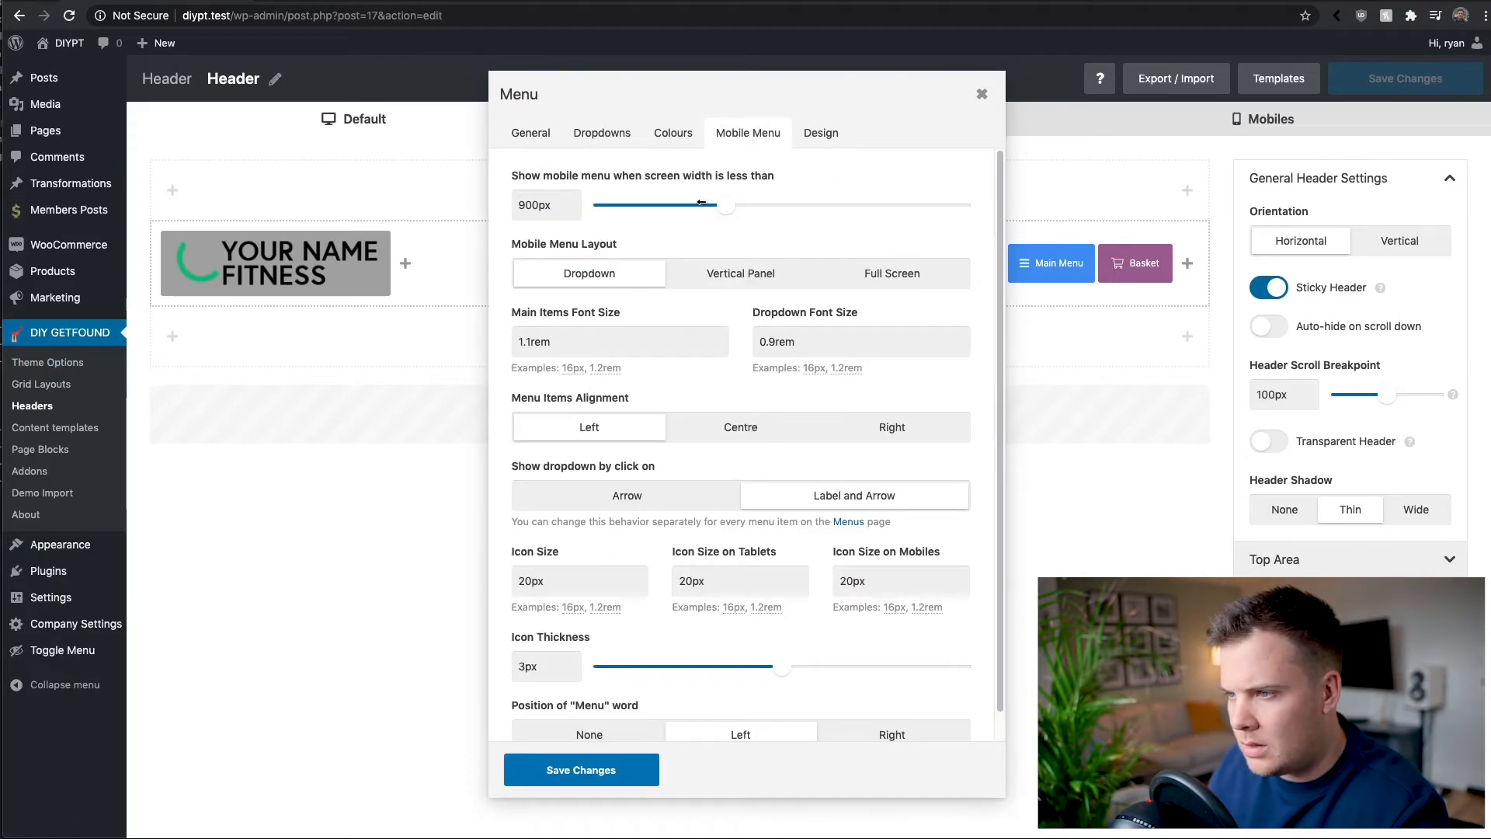
pyautogui.click(662, 142)
pyautogui.click(559, 214)
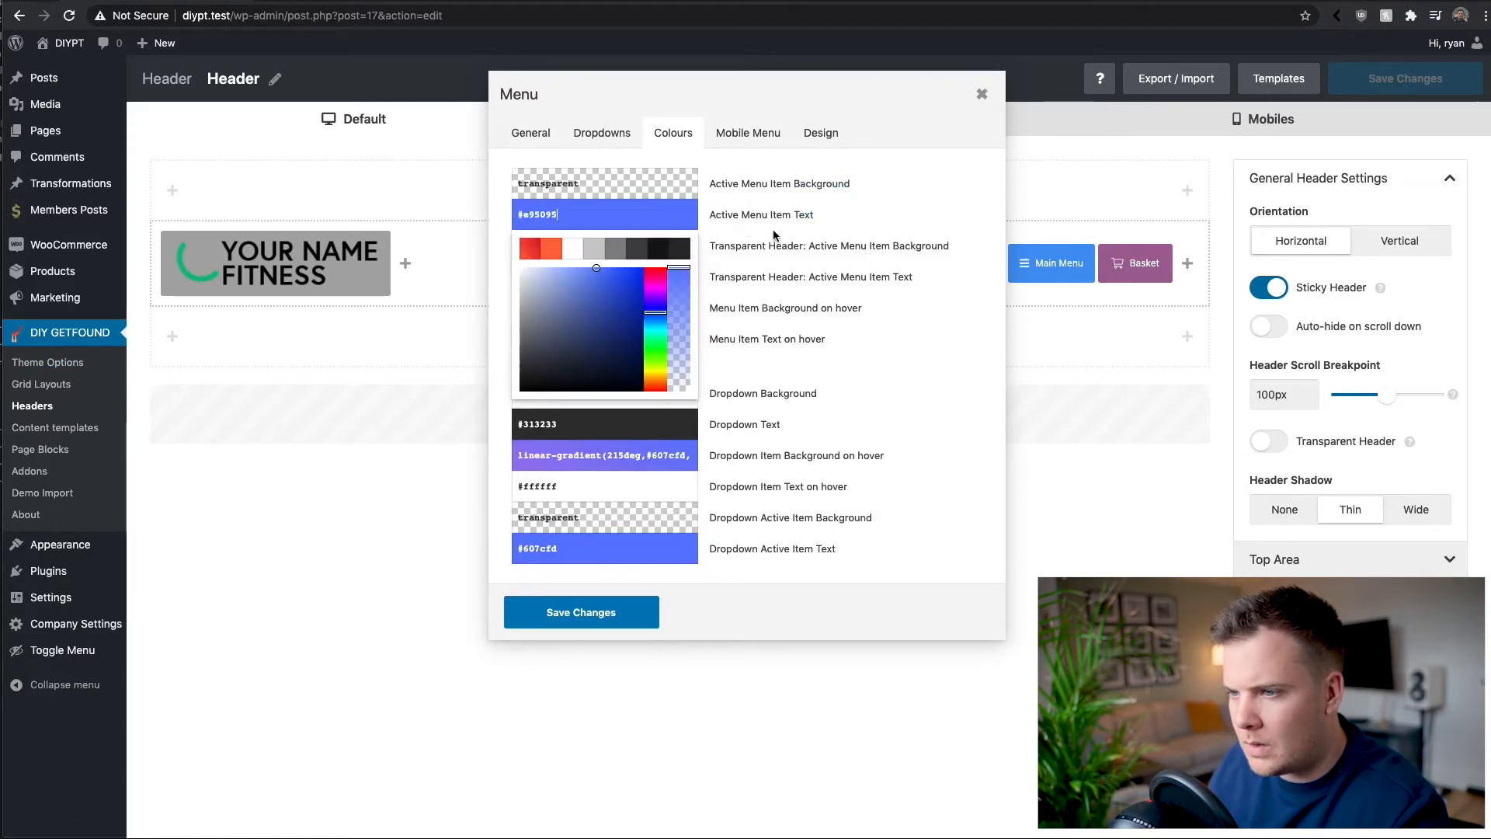
pyautogui.click(882, 215)
# Set the menu's Transparent Header: Active Menu Item Text and Menu Item Text on hover colours to #e95095.
pyautogui.click(631, 279)
pyautogui.press('super+v')
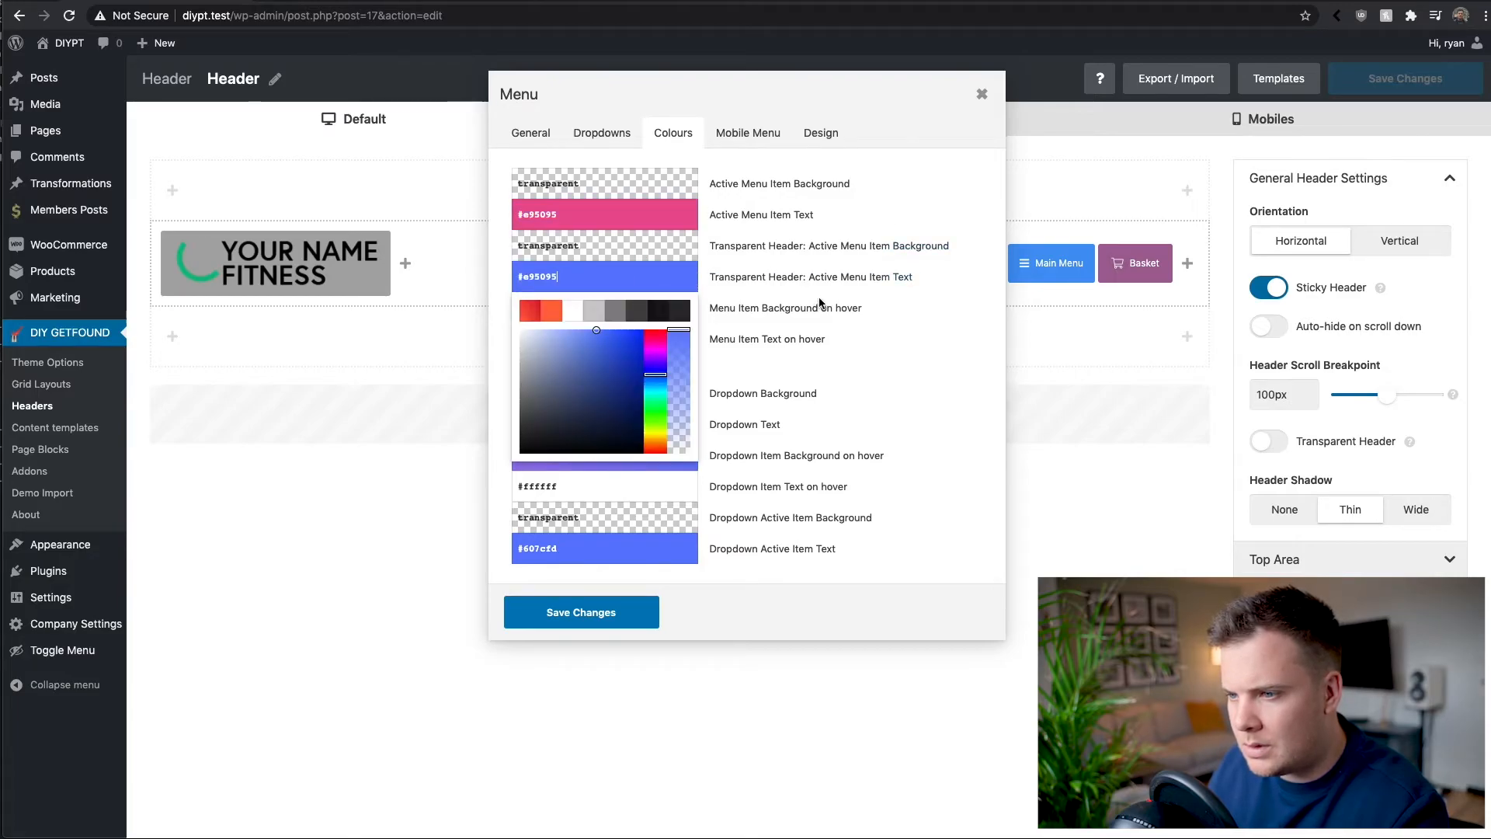
pyautogui.click(836, 300)
pyautogui.click(658, 343)
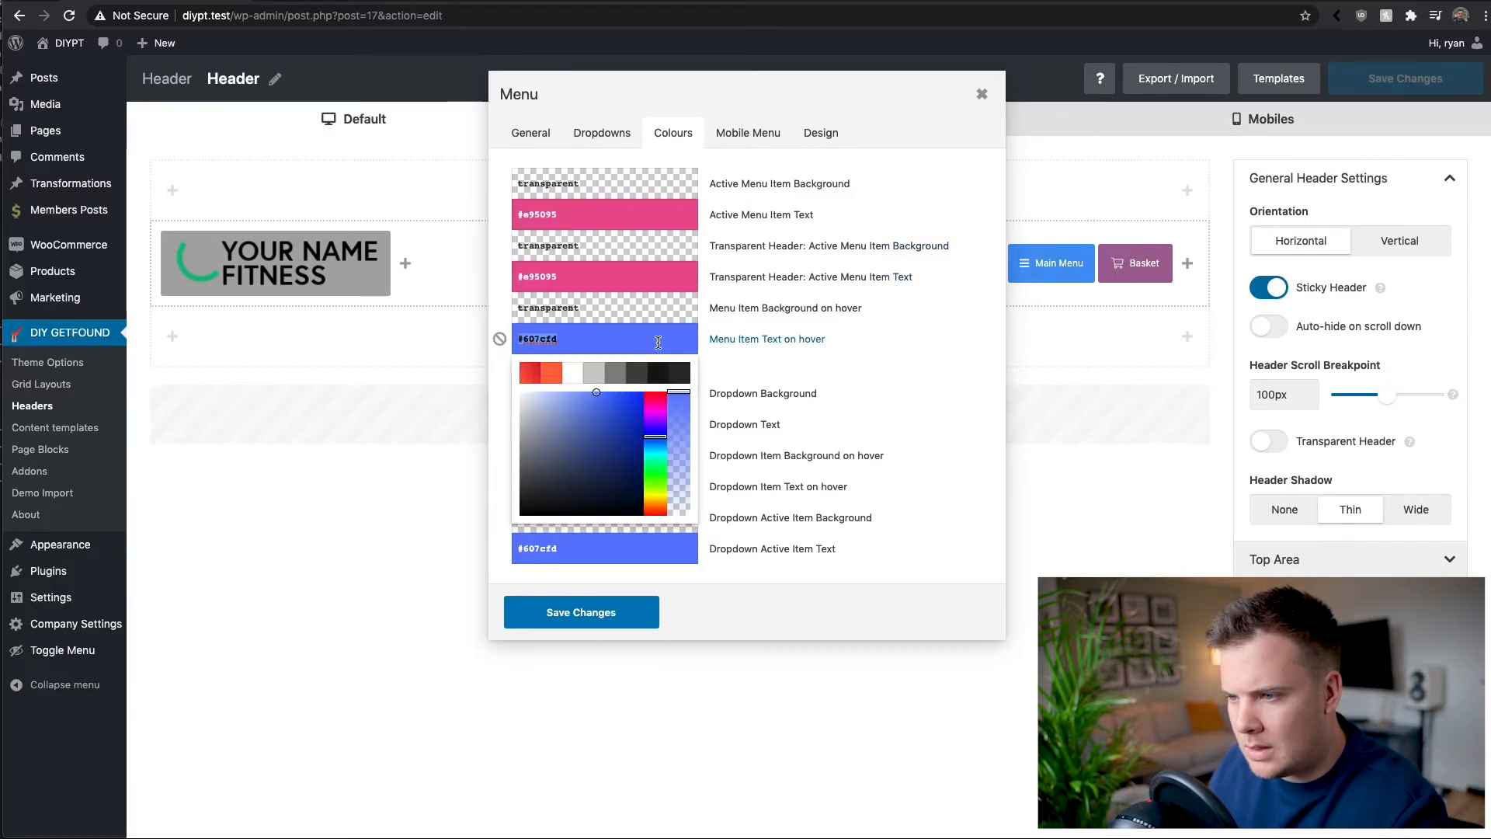
pyautogui.click(836, 355)
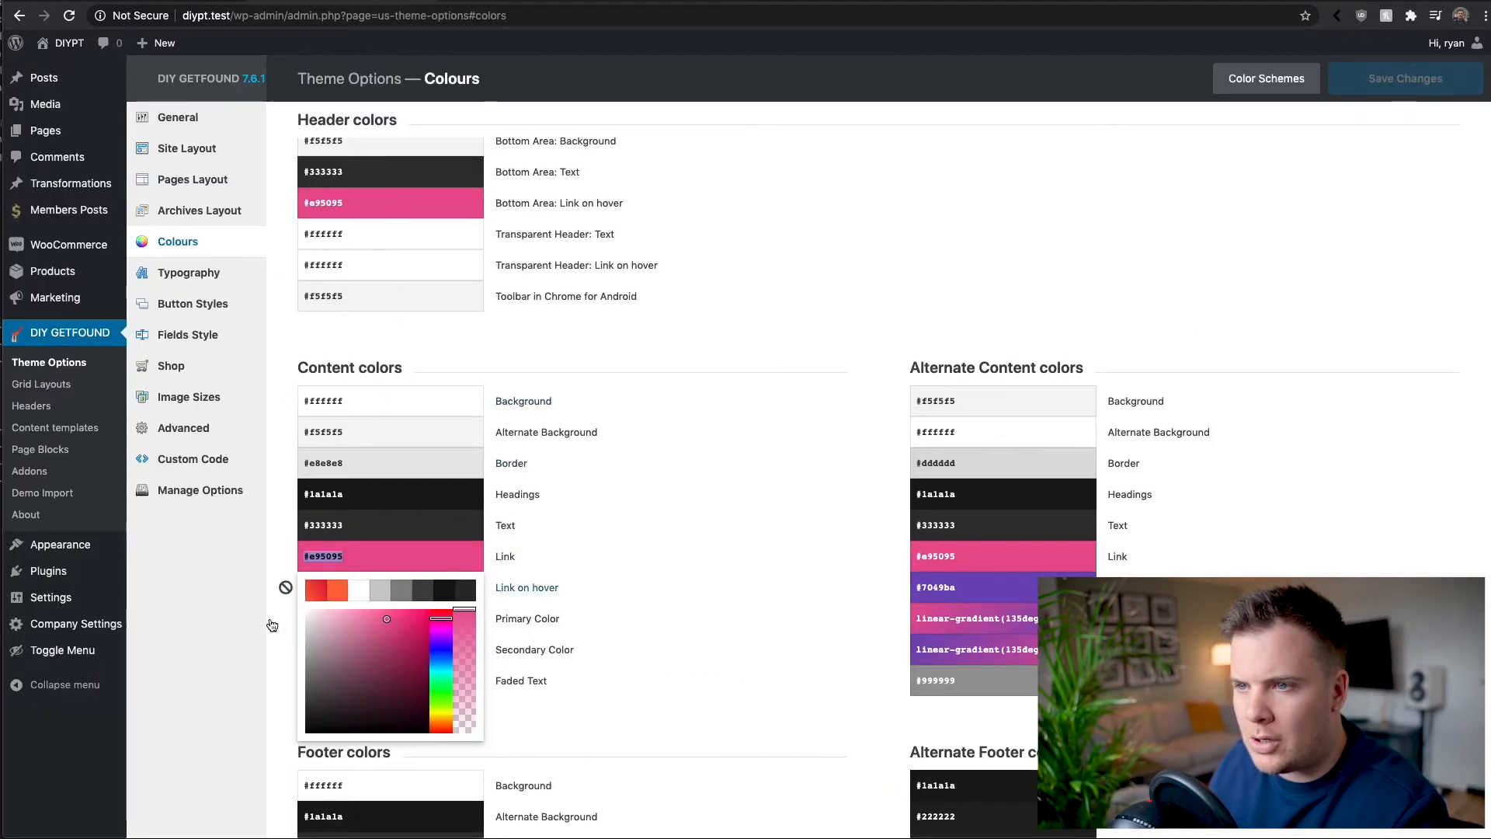
# Copy the content Primary Color gradient from the theme options into the menu's Dropdown Item Background on hover: linear-gradient(135deg,#e95095,#7049ba).
pyautogui.click(180, 579)
pyautogui.scroll(-1, 295, 494)
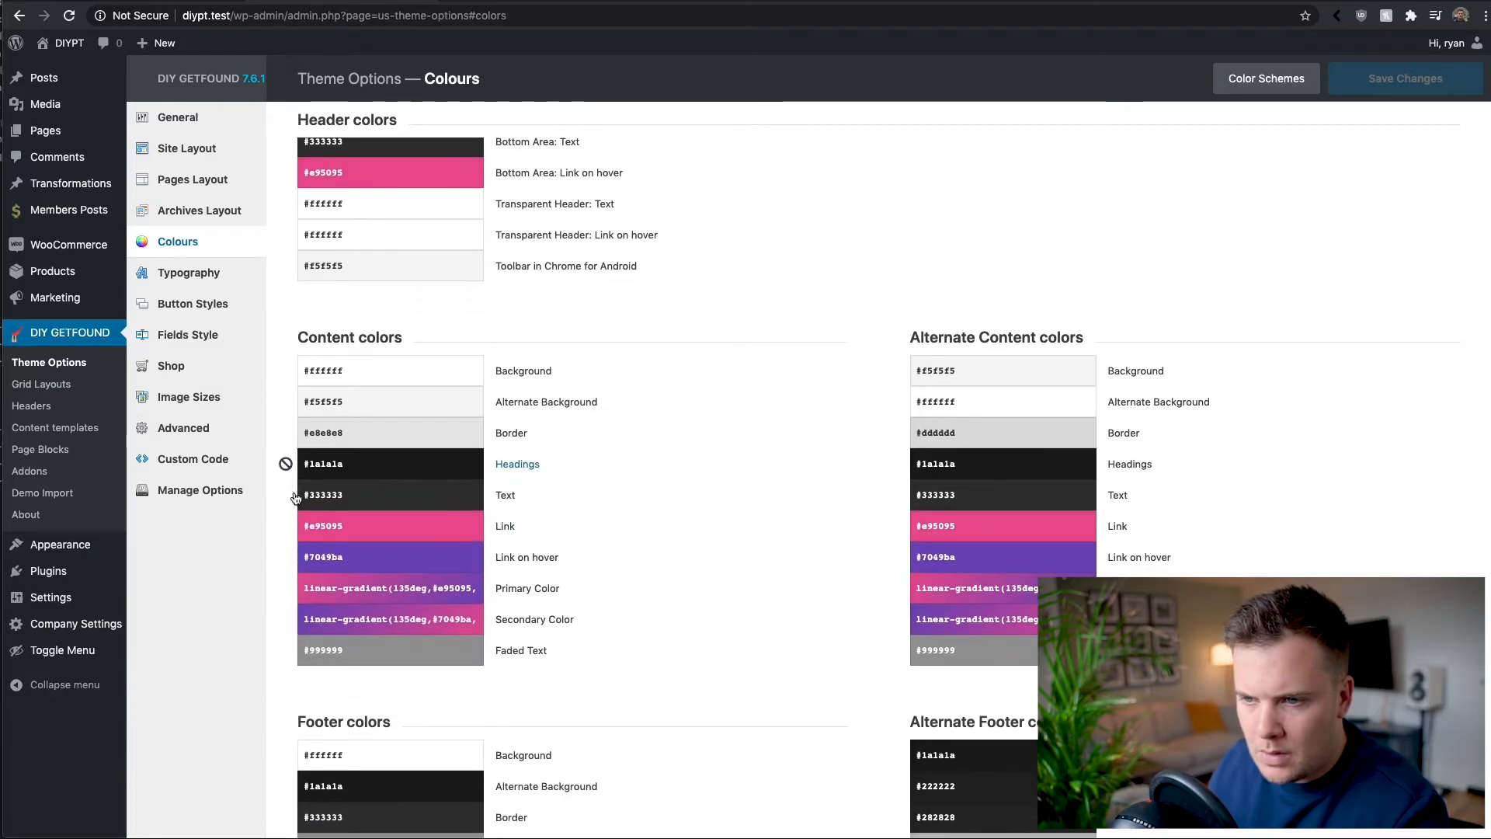
pyautogui.click(433, 592)
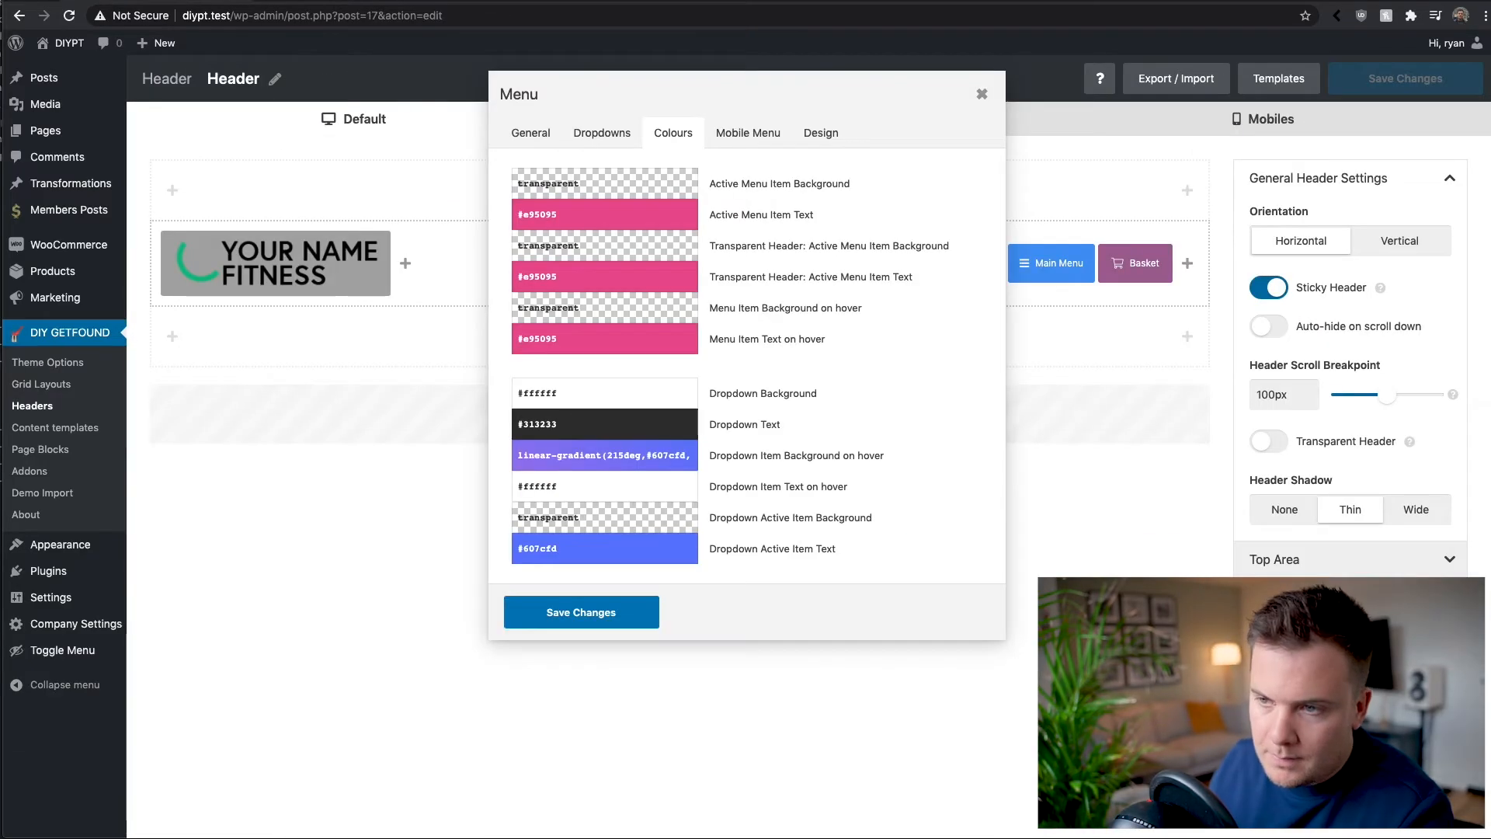
pyautogui.click(564, 451)
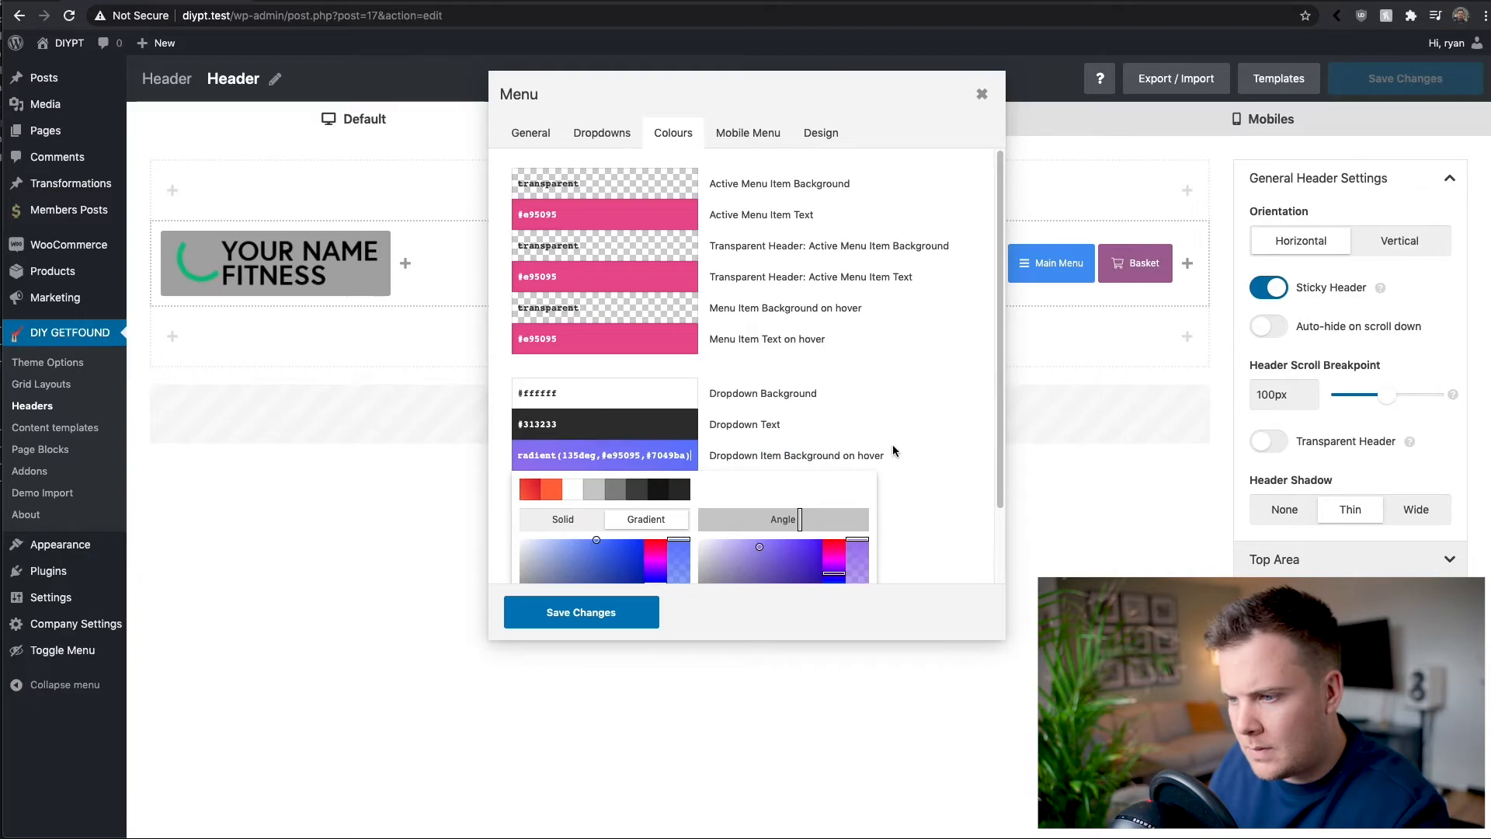
pyautogui.click(967, 424)
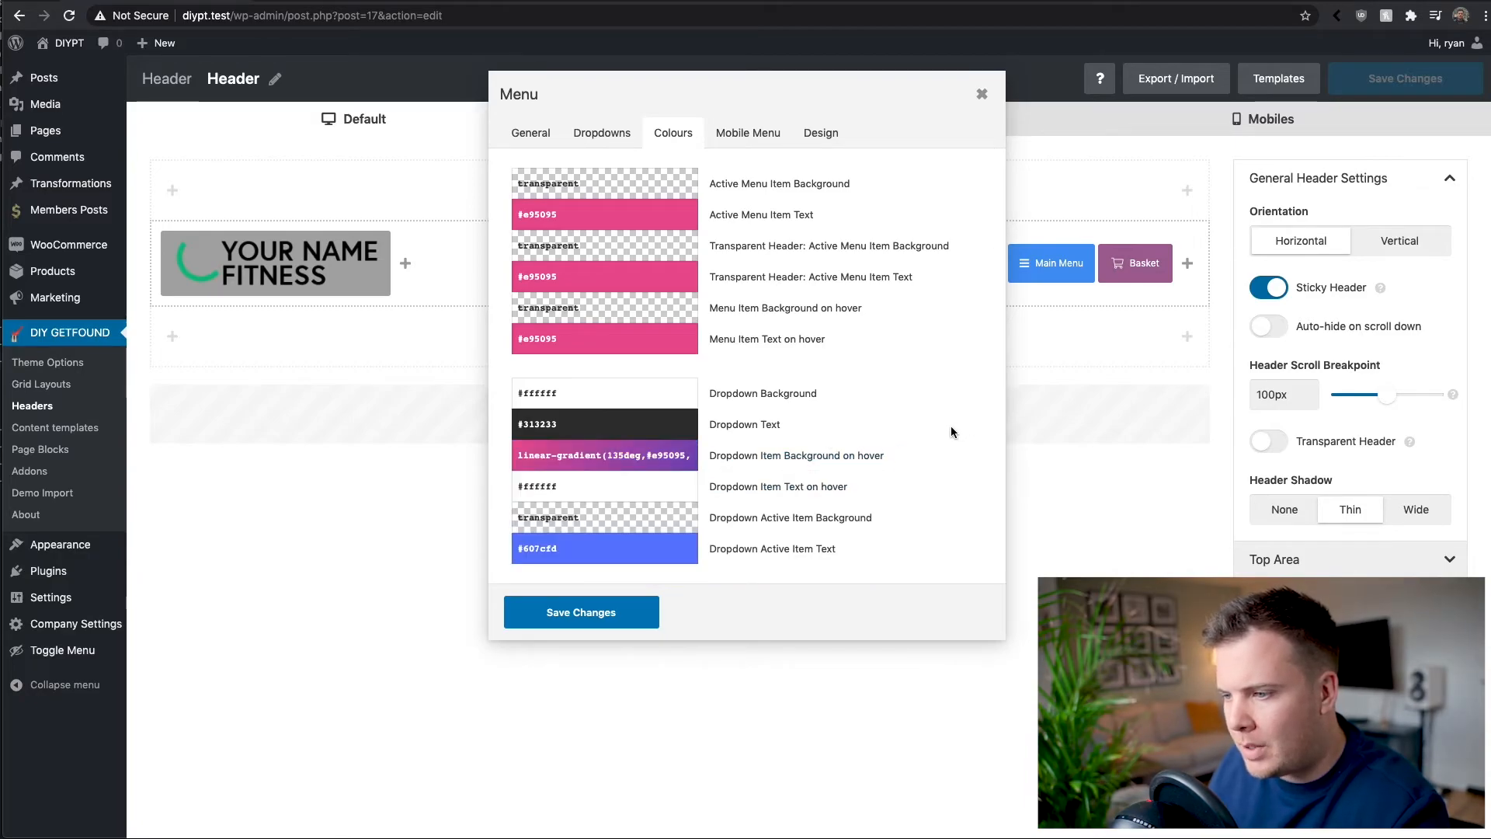
# Copy the Menu Item Text on hover colour, #e95095, to the menu's Dropdown Active Item Text.
pyautogui.click(577, 339)
pyautogui.press('super+c')
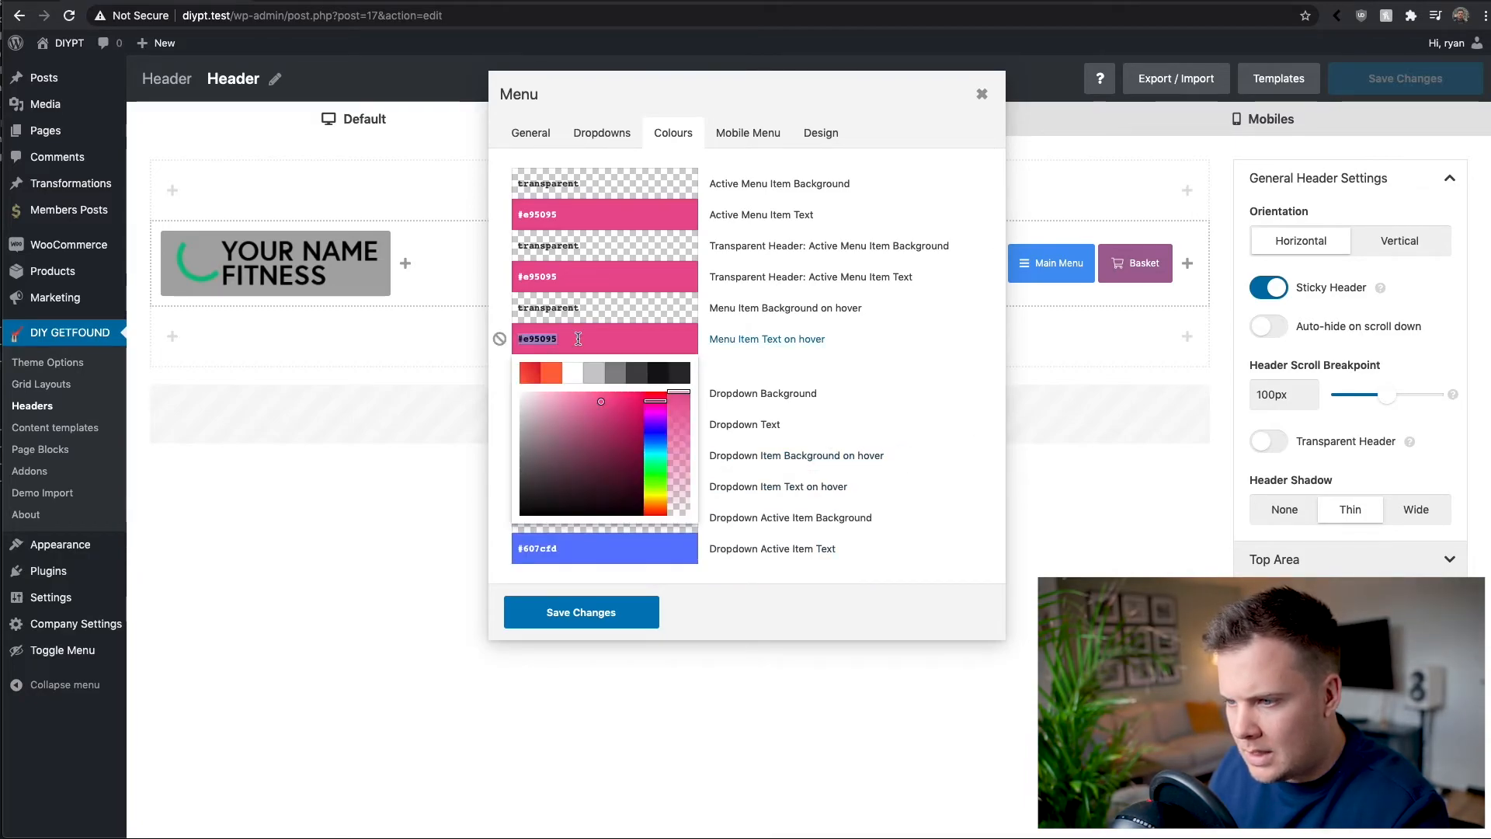
pyautogui.click(939, 388)
pyautogui.click(633, 550)
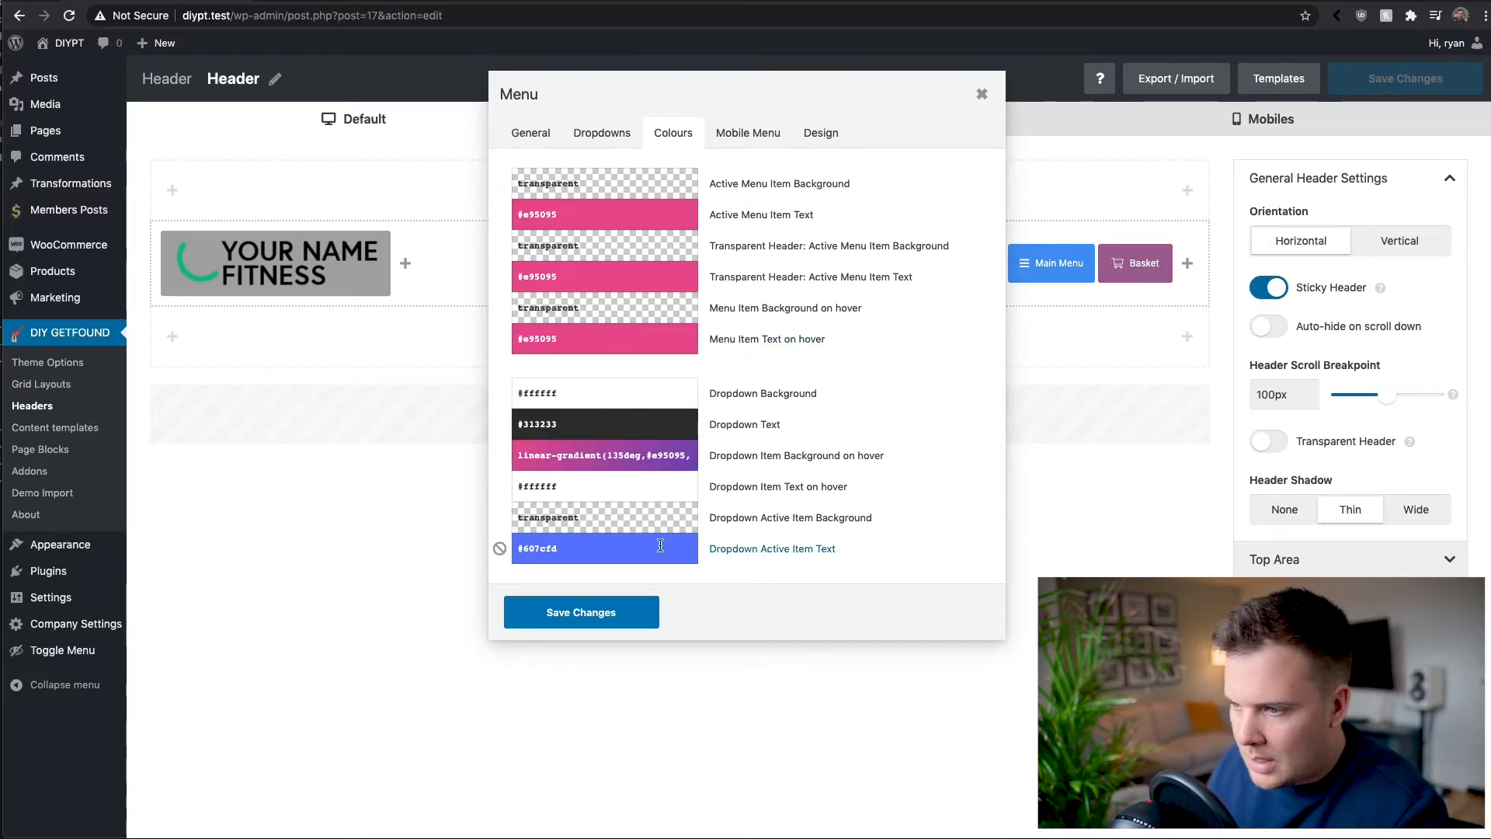
pyautogui.press('super+v')
pyautogui.click(864, 556)
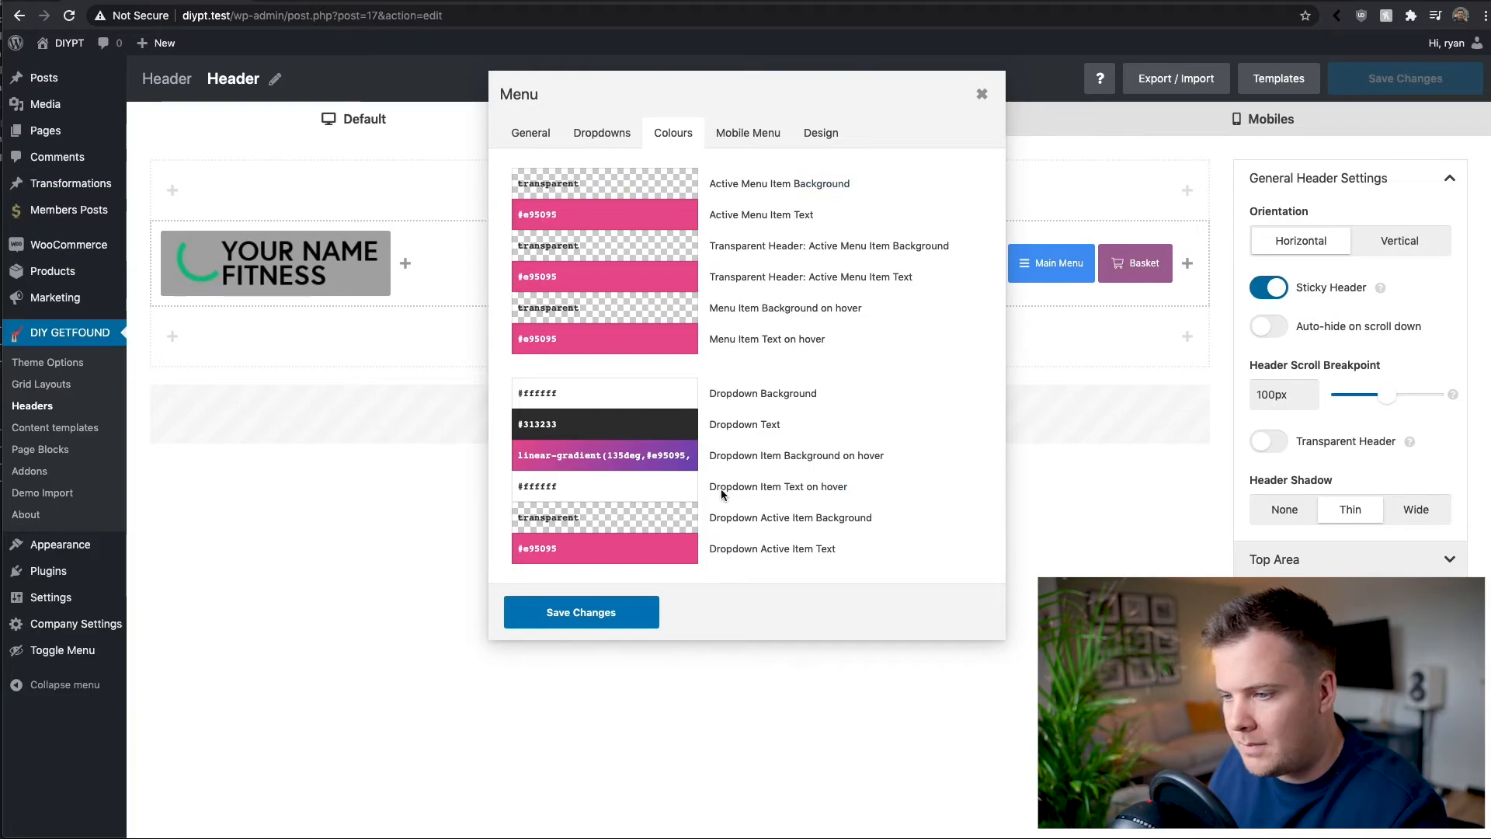
# Save the menu element's colour changes and save the header.
pyautogui.click(609, 621)
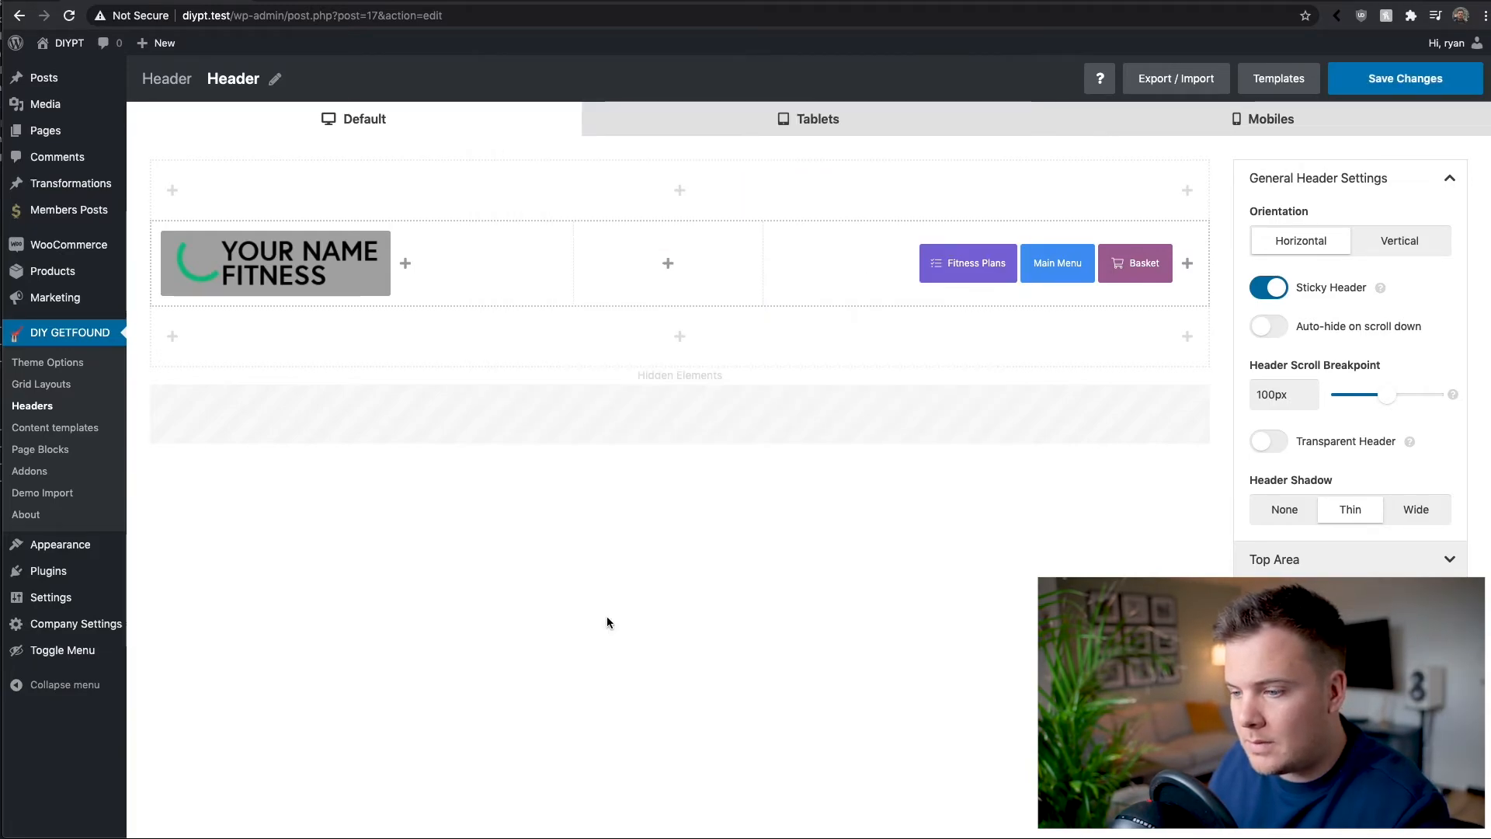
pyautogui.click(1372, 85)
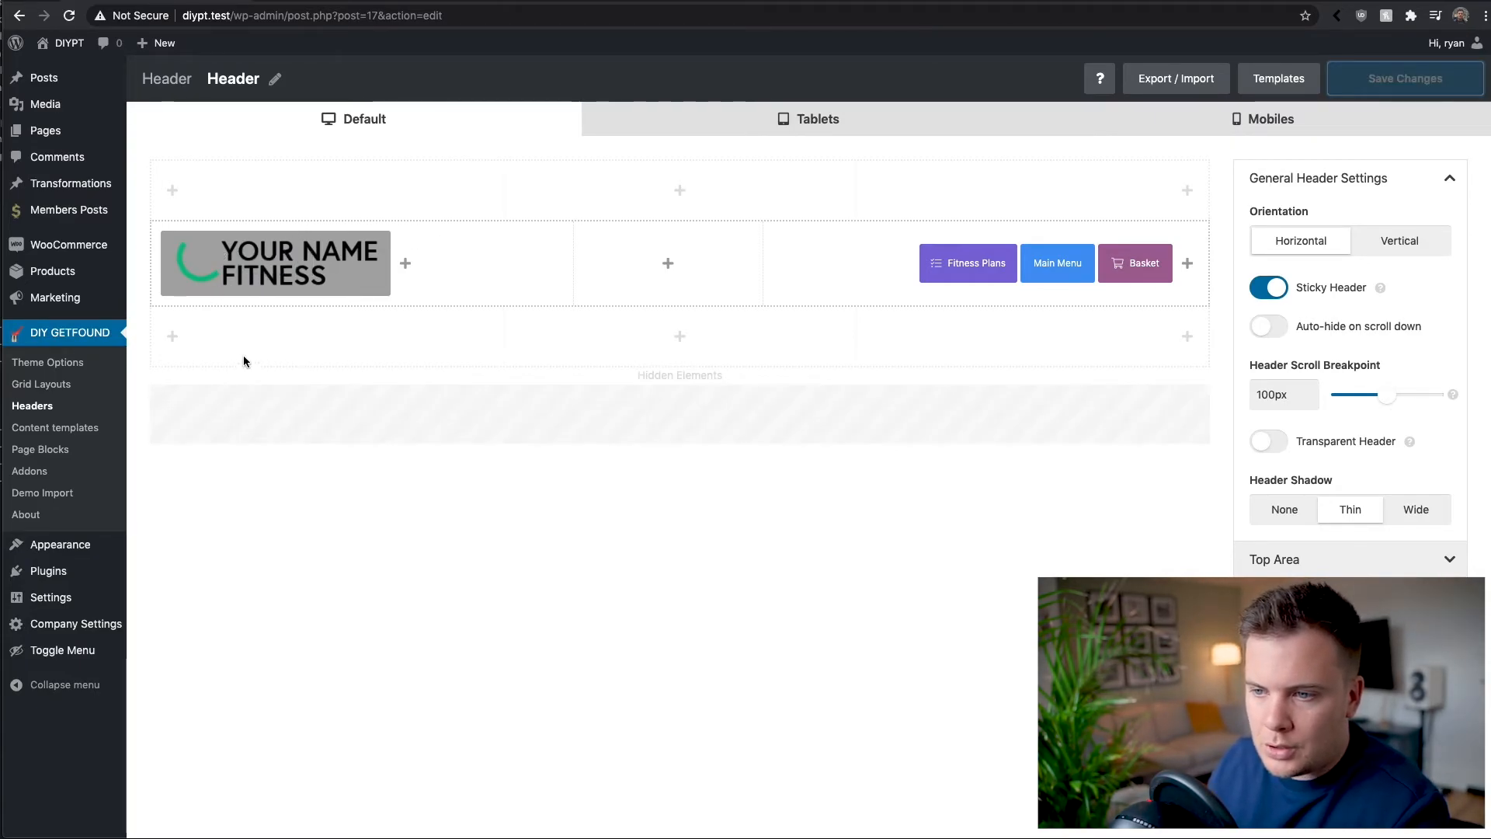
# Choose YNF.png from the media library as the header logo's image, and save the element and the header.
pyautogui.moveTo(243, 280)
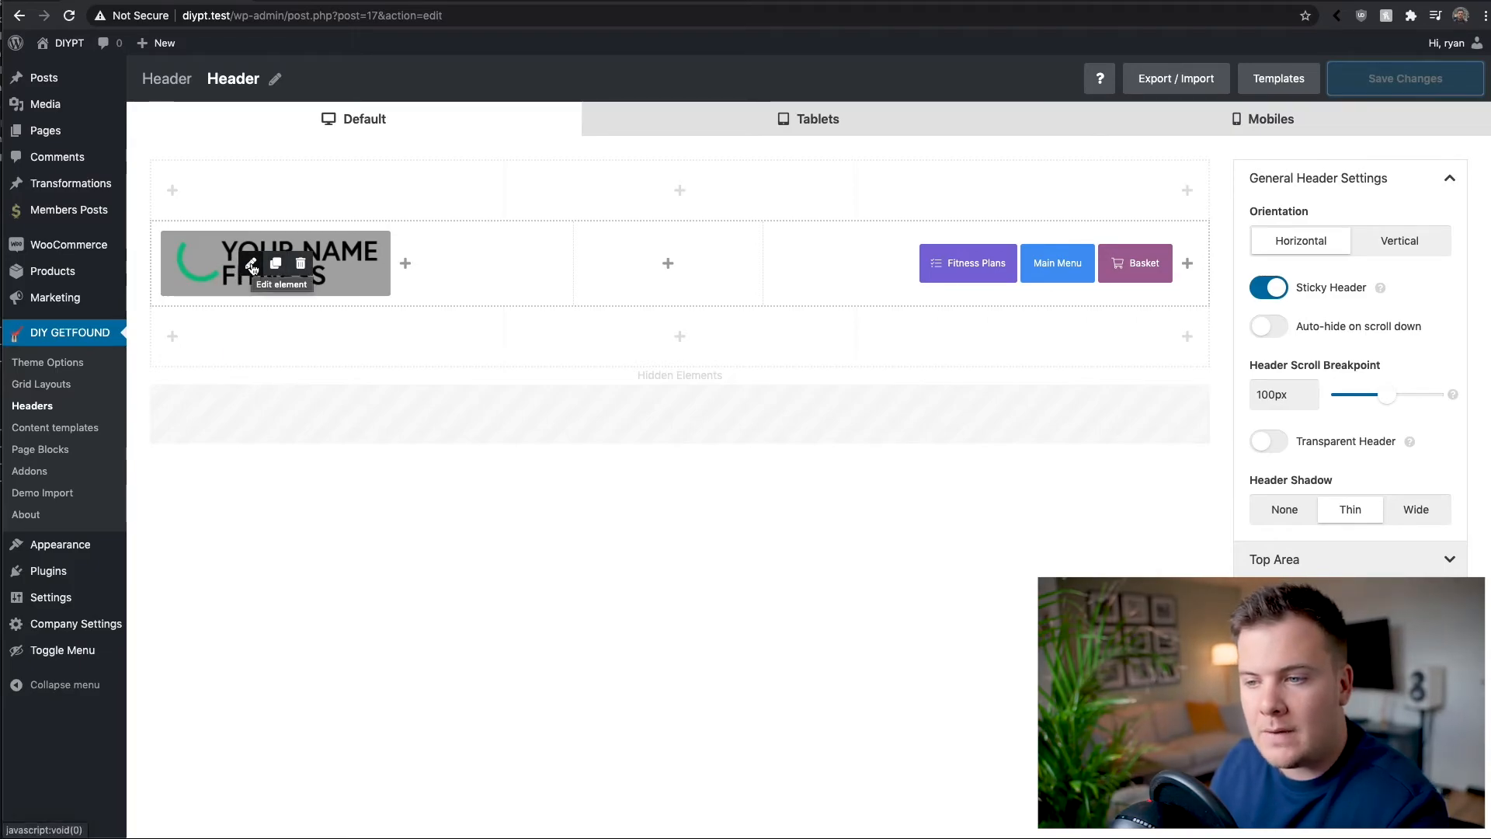
pyautogui.click(251, 268)
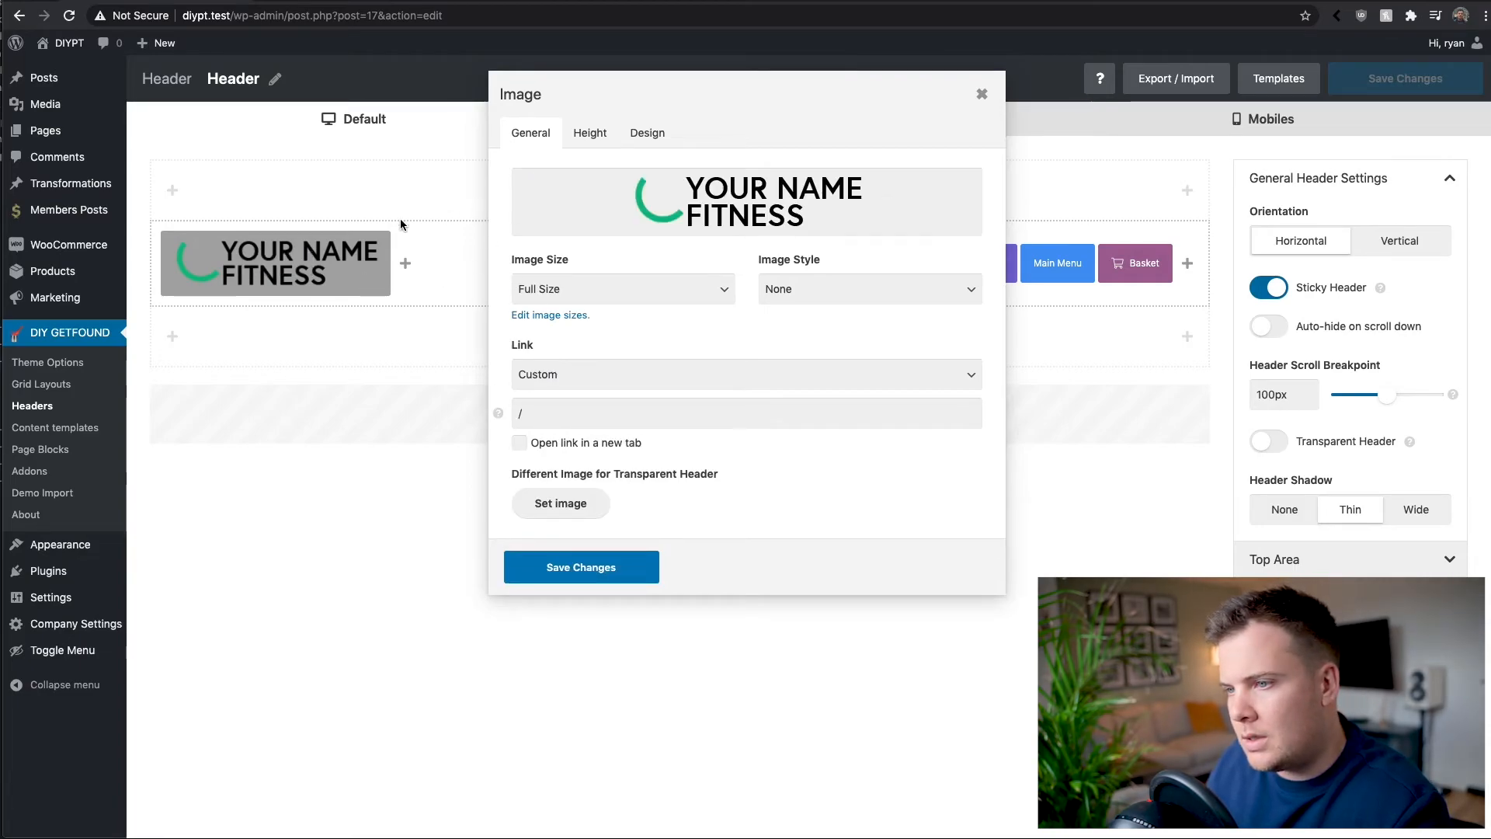
pyautogui.moveTo(250, 269)
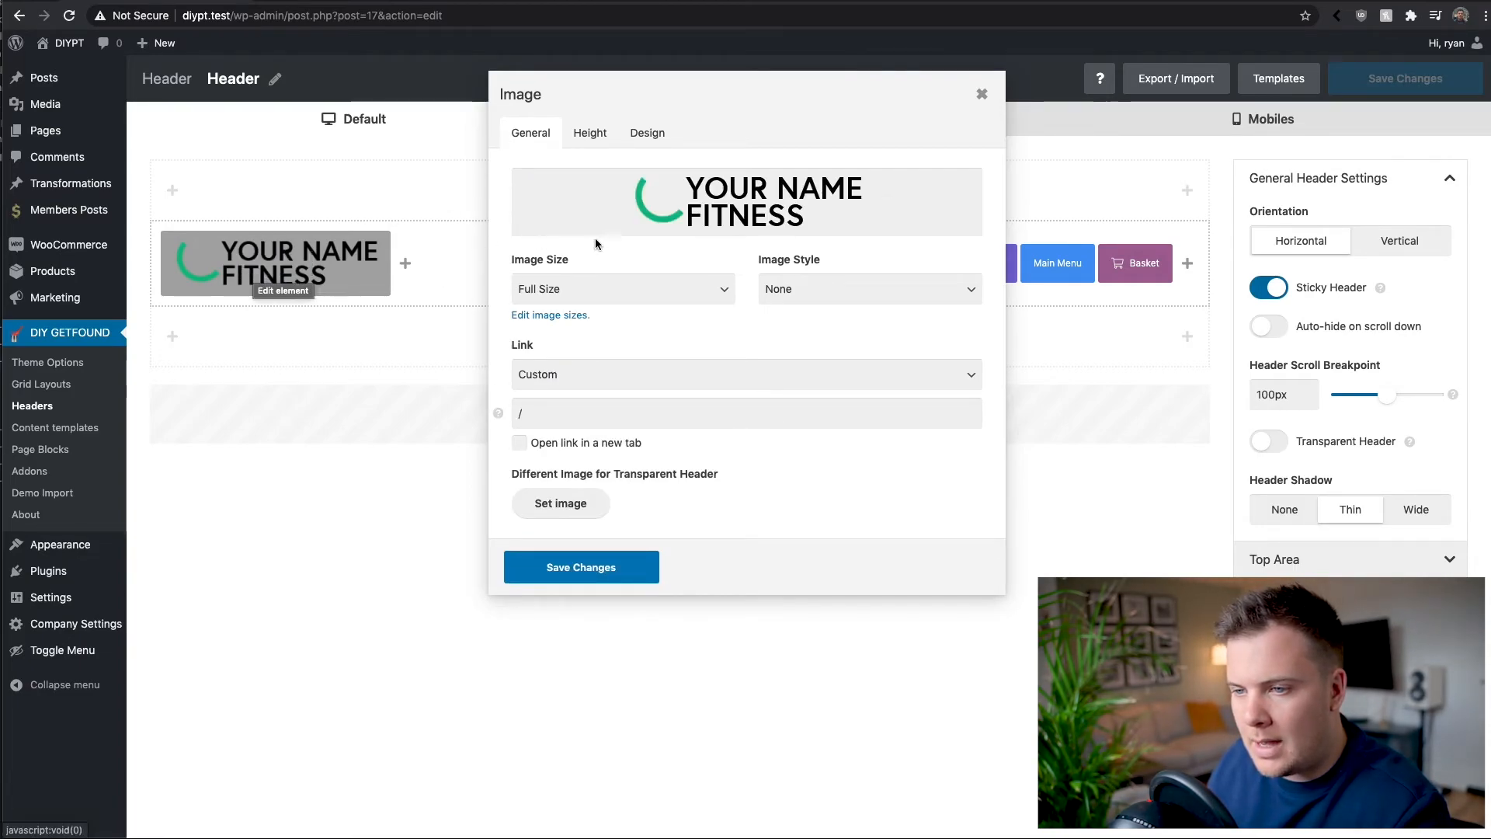
pyautogui.moveTo(699, 202)
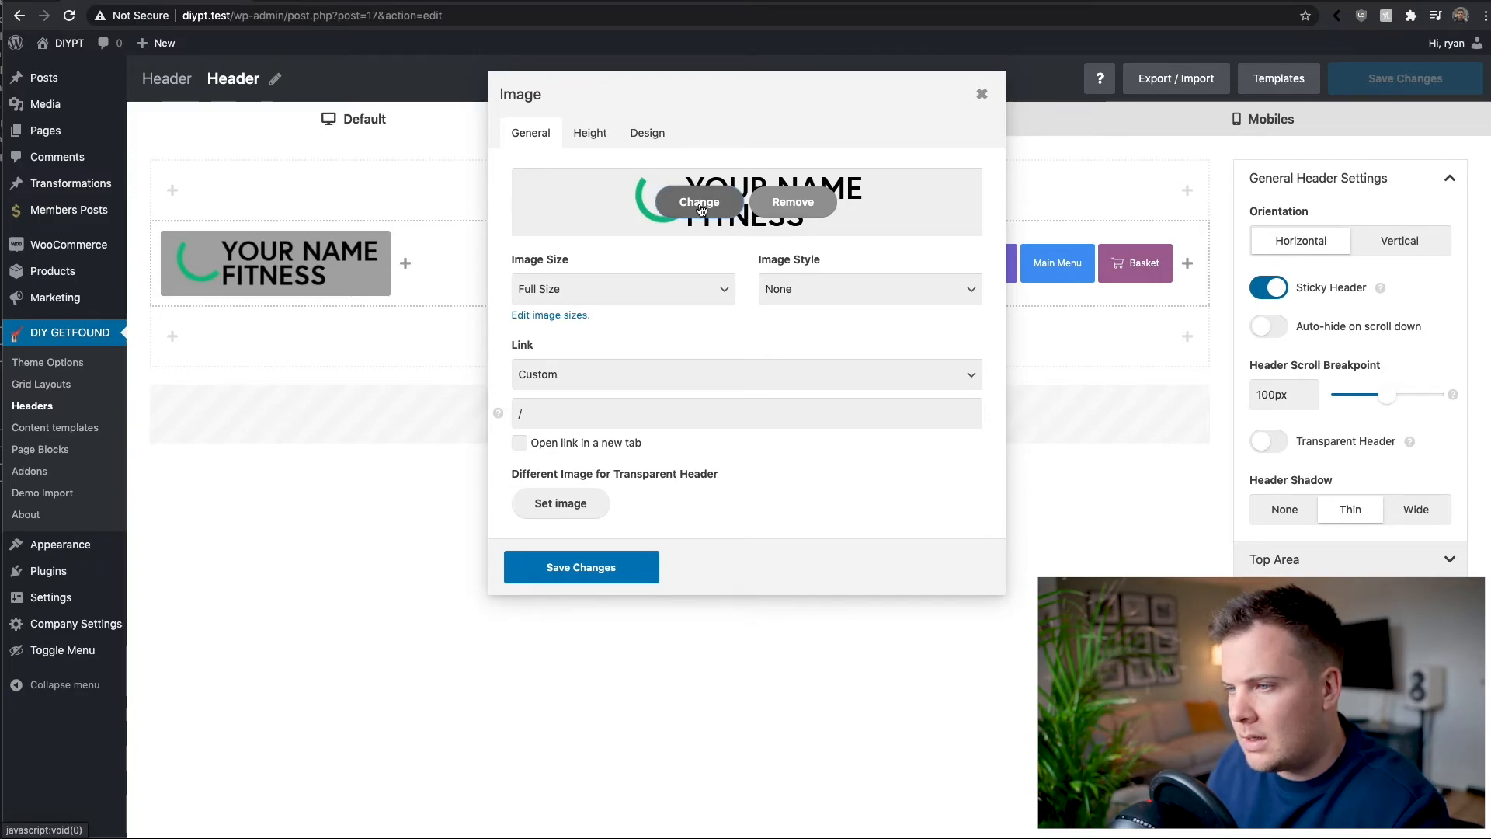
pyautogui.click(699, 202)
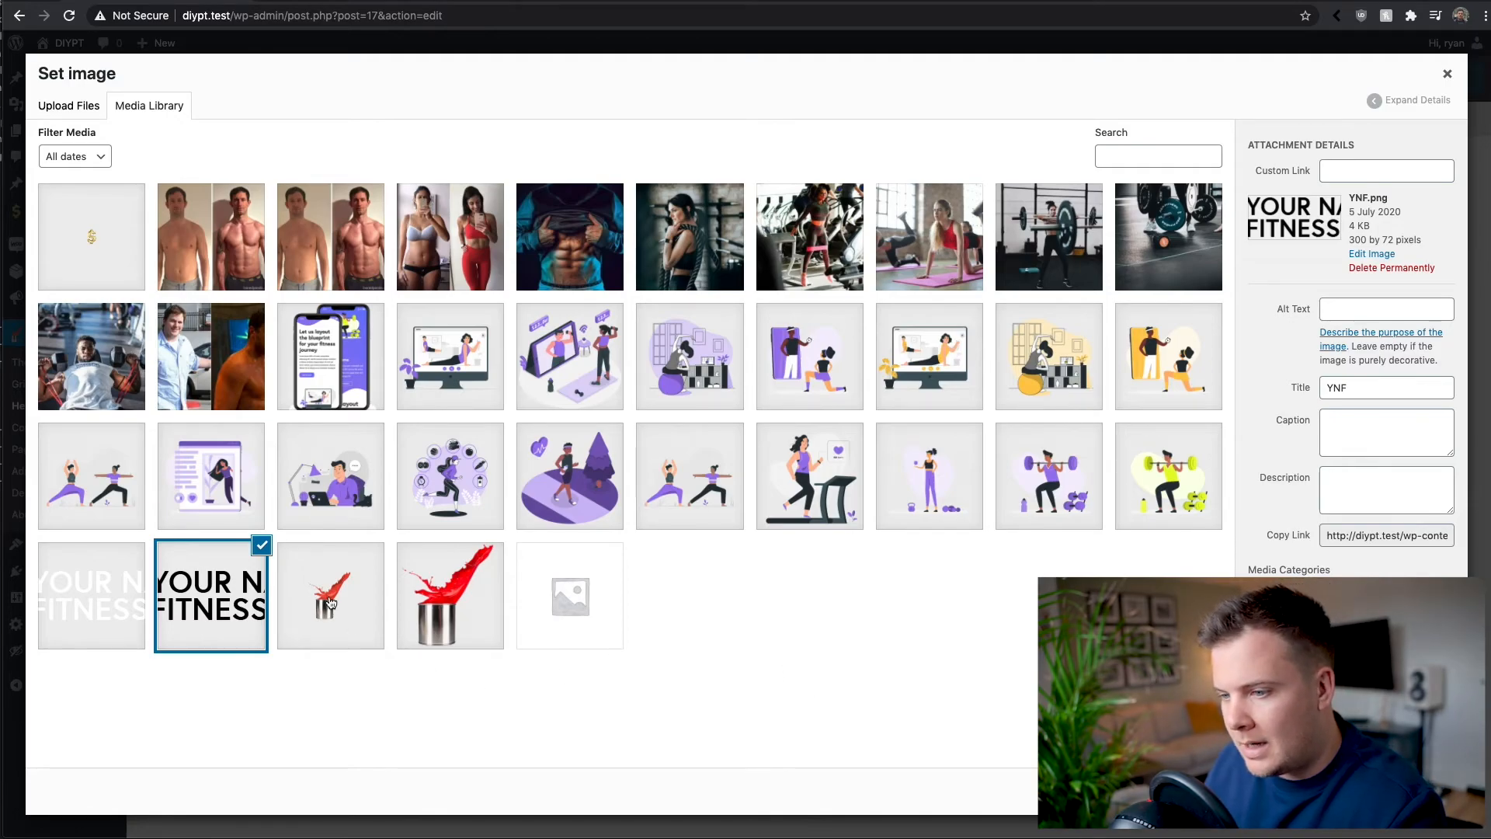
pyautogui.click(212, 592)
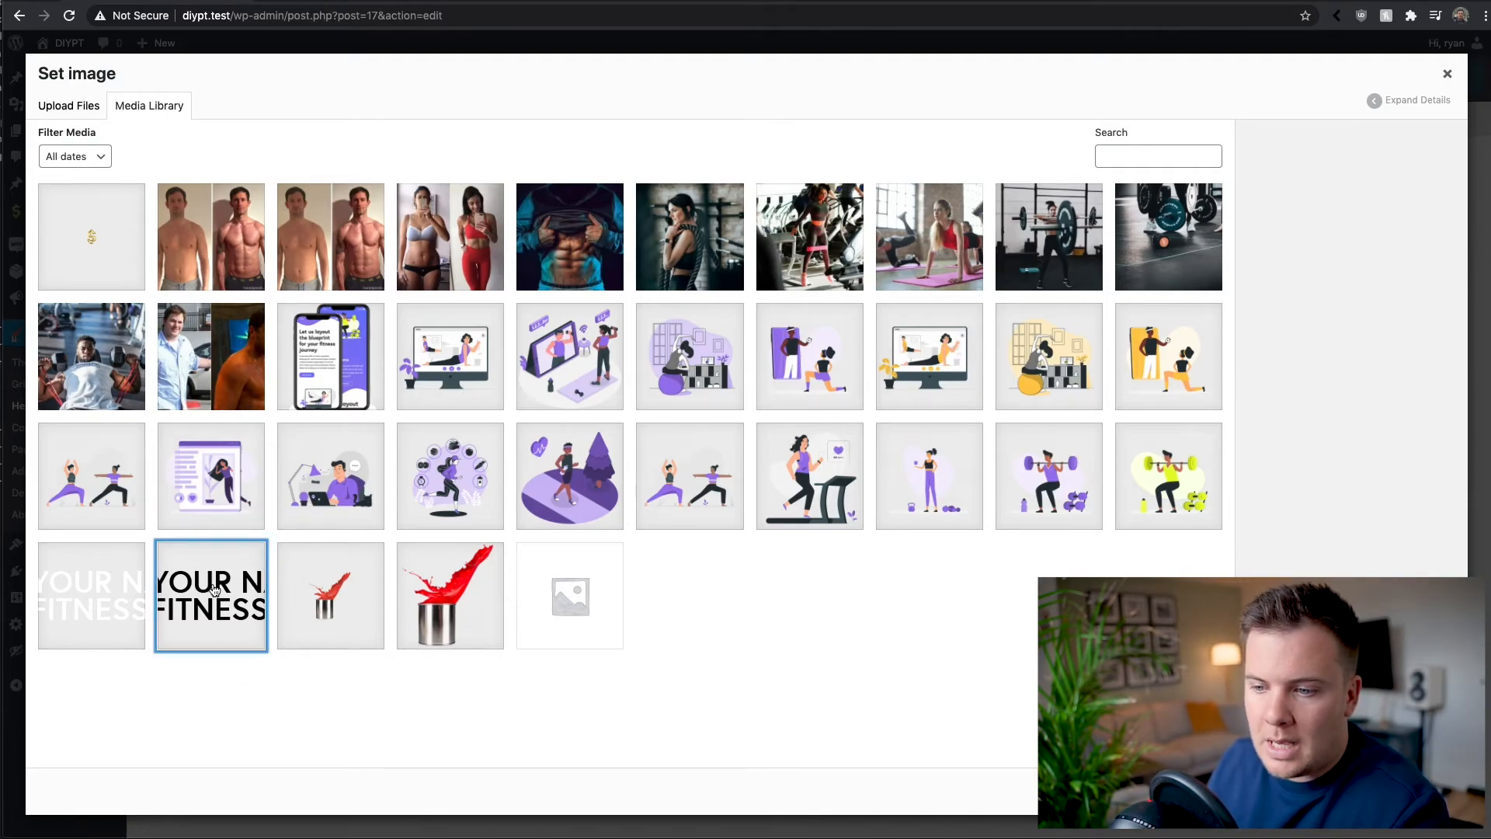
pyautogui.click(215, 590)
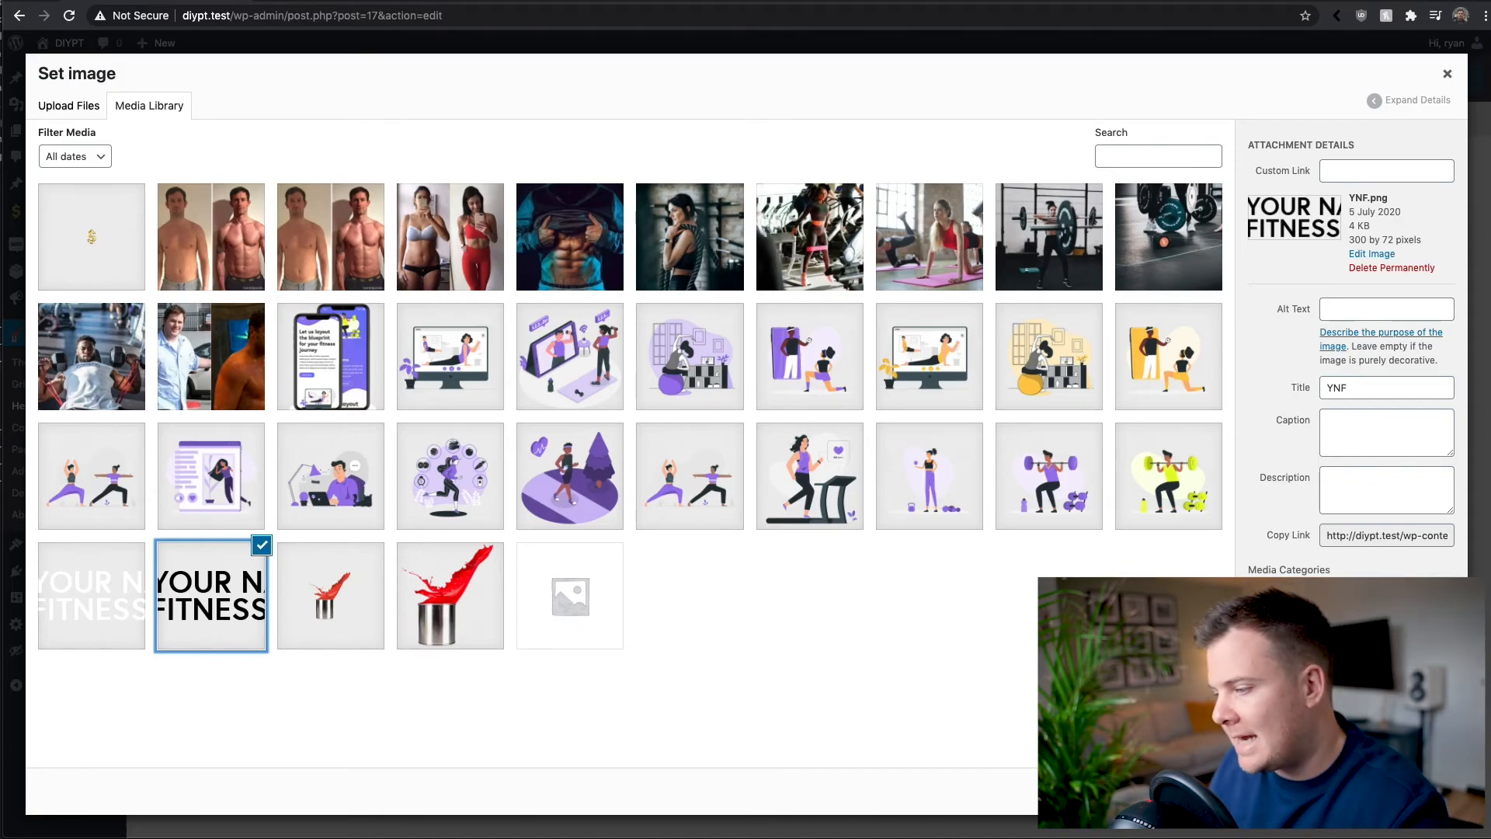
pyautogui.click(1423, 792)
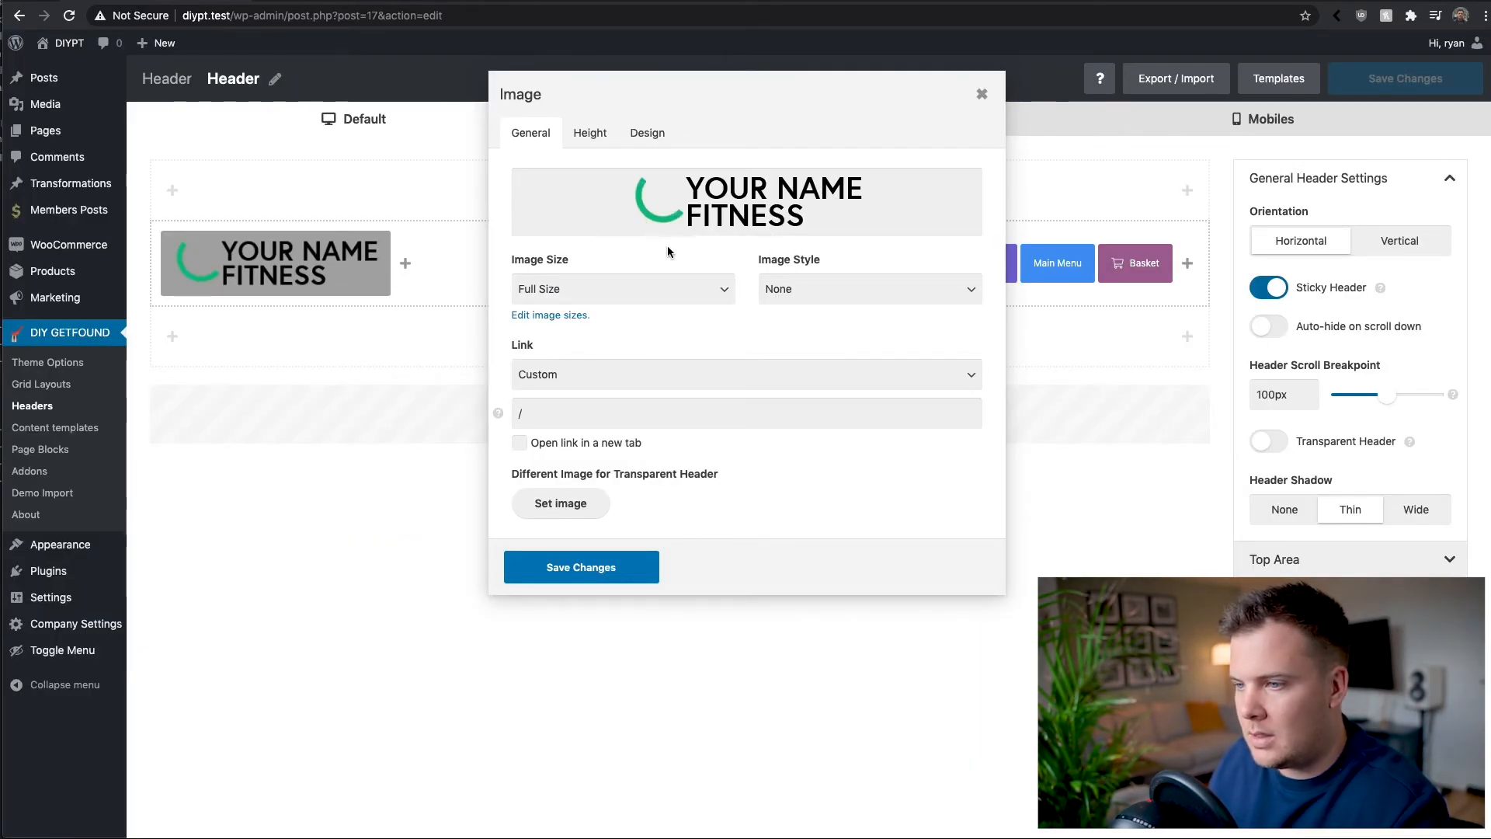
pyautogui.click(608, 575)
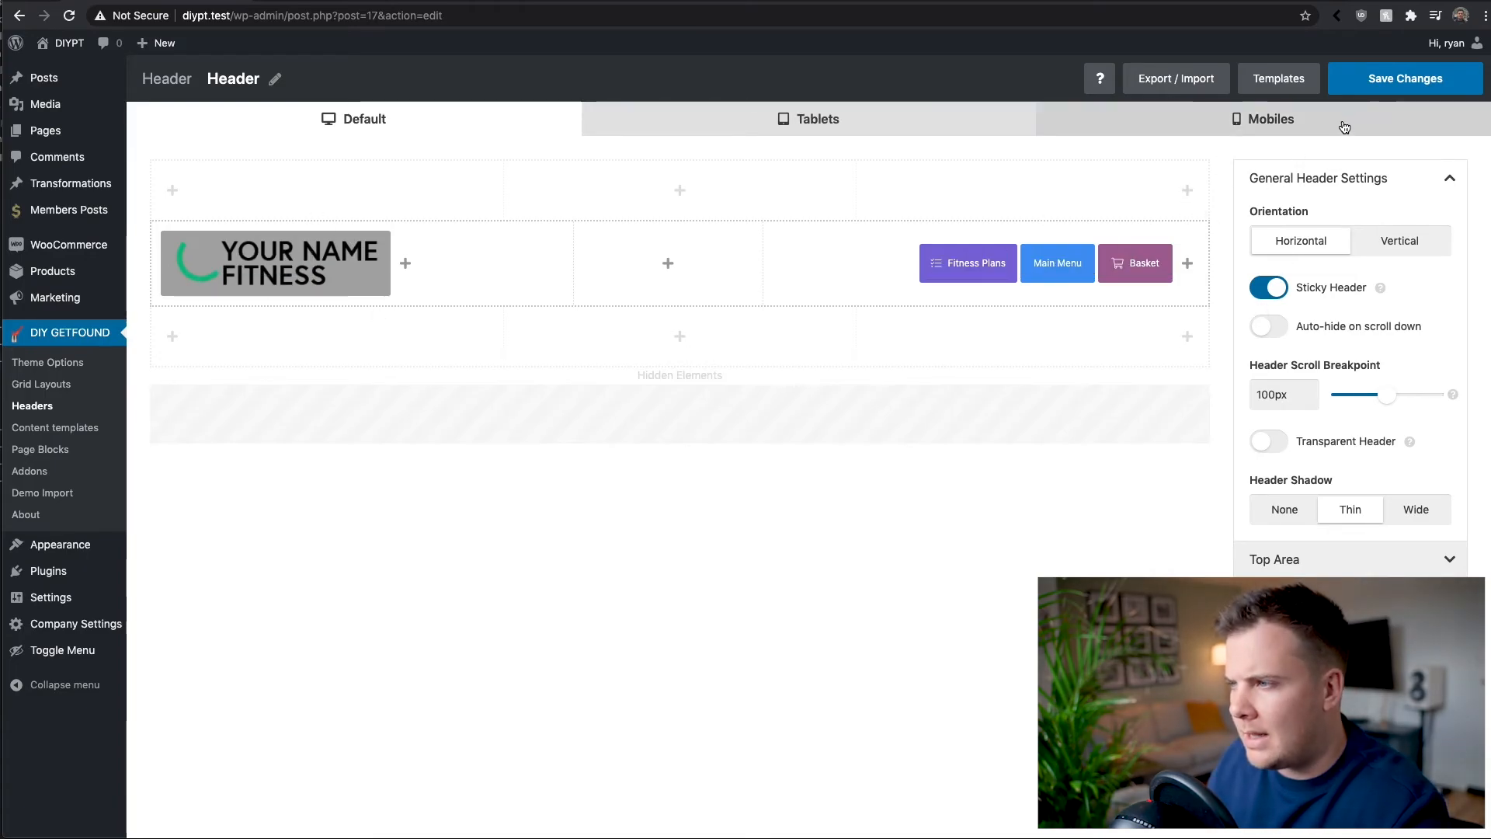
pyautogui.click(1383, 88)
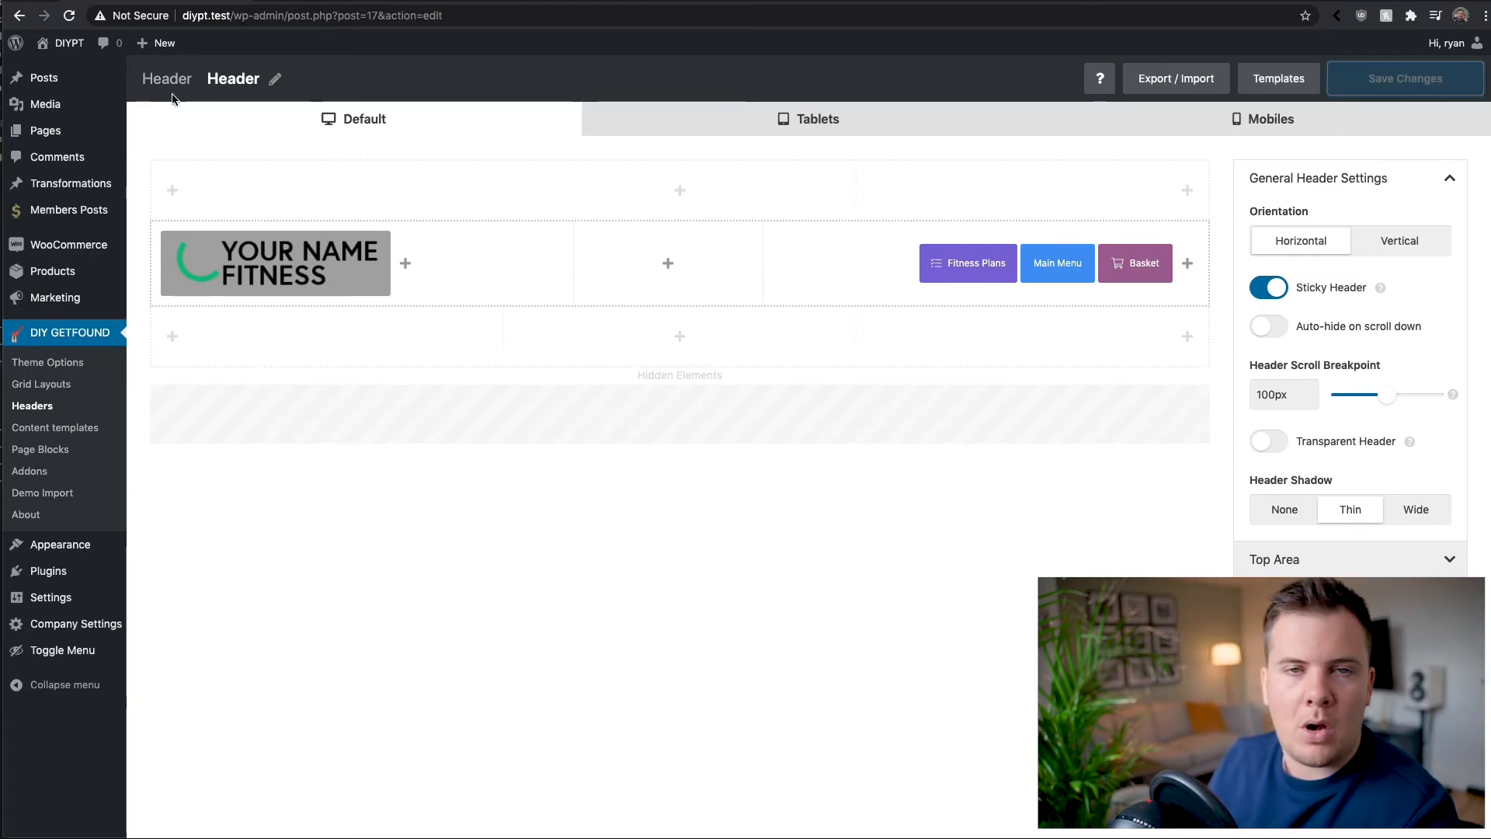
# Open the live website, check the colours of the basket dropdown and the cart page, and return to the home page.
pyautogui.click(67, 70)
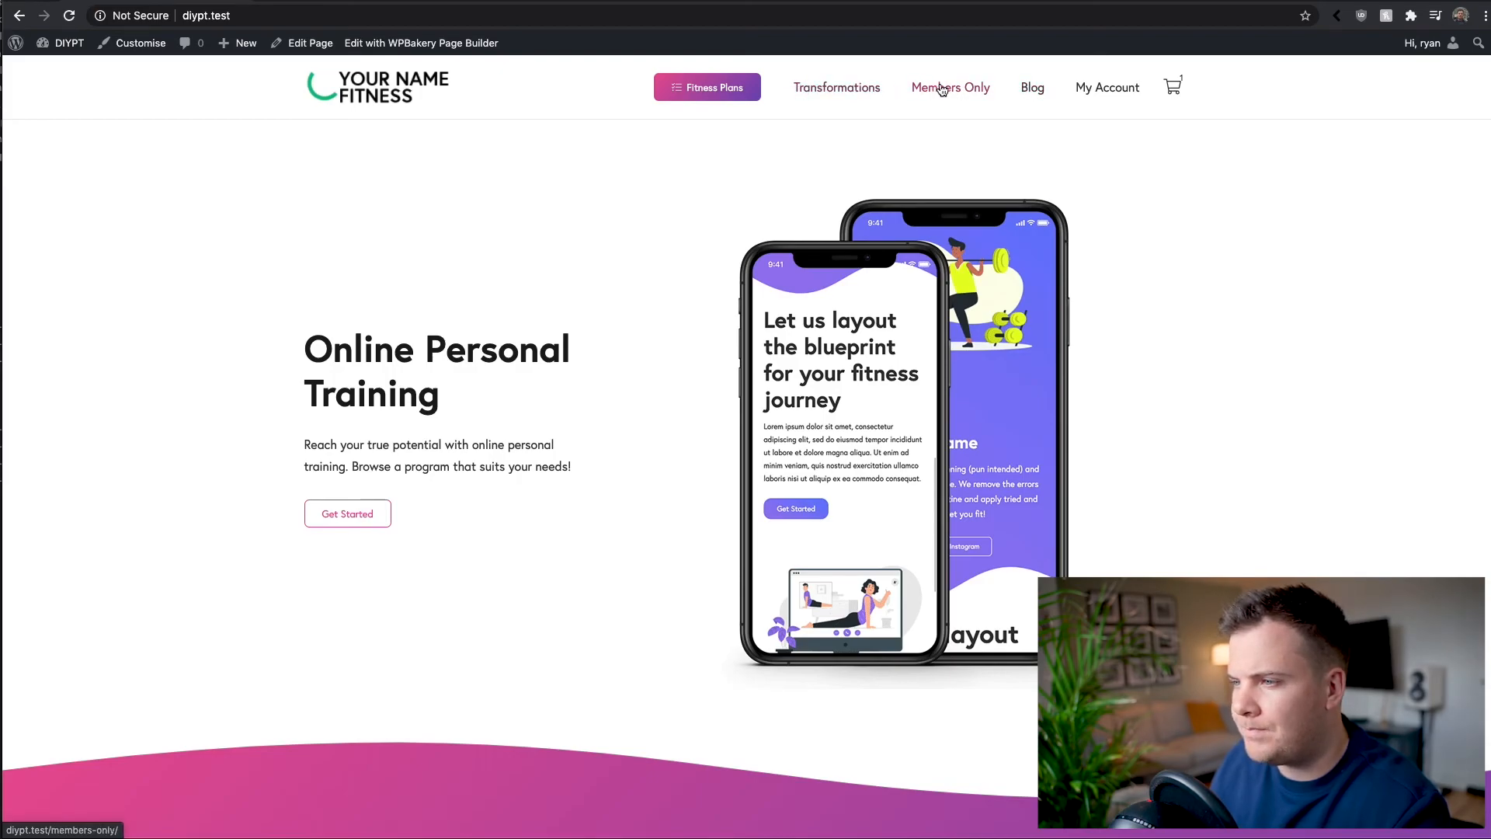
pyautogui.moveTo(1173, 87)
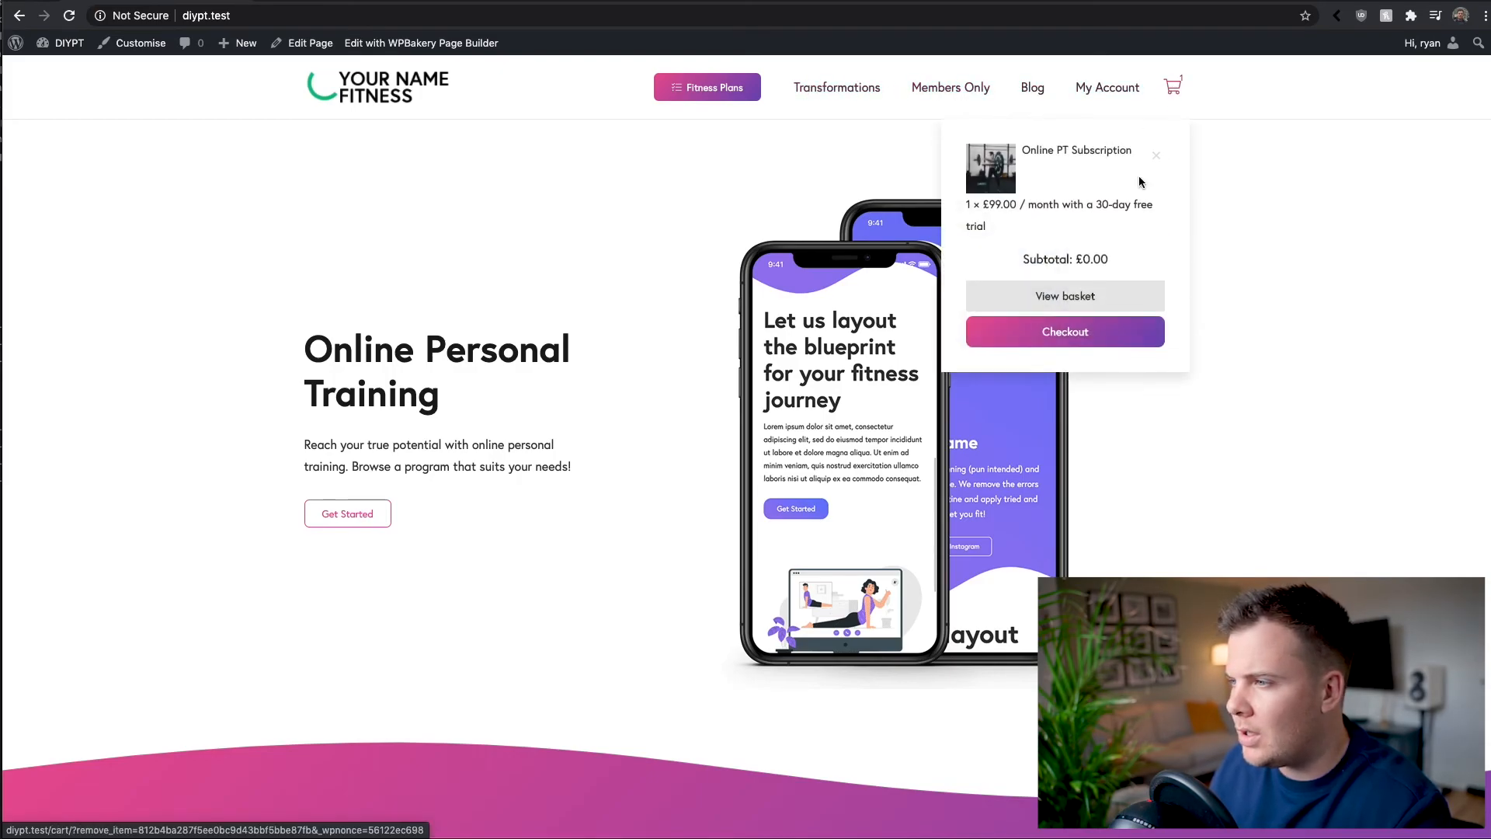
pyautogui.click(1072, 294)
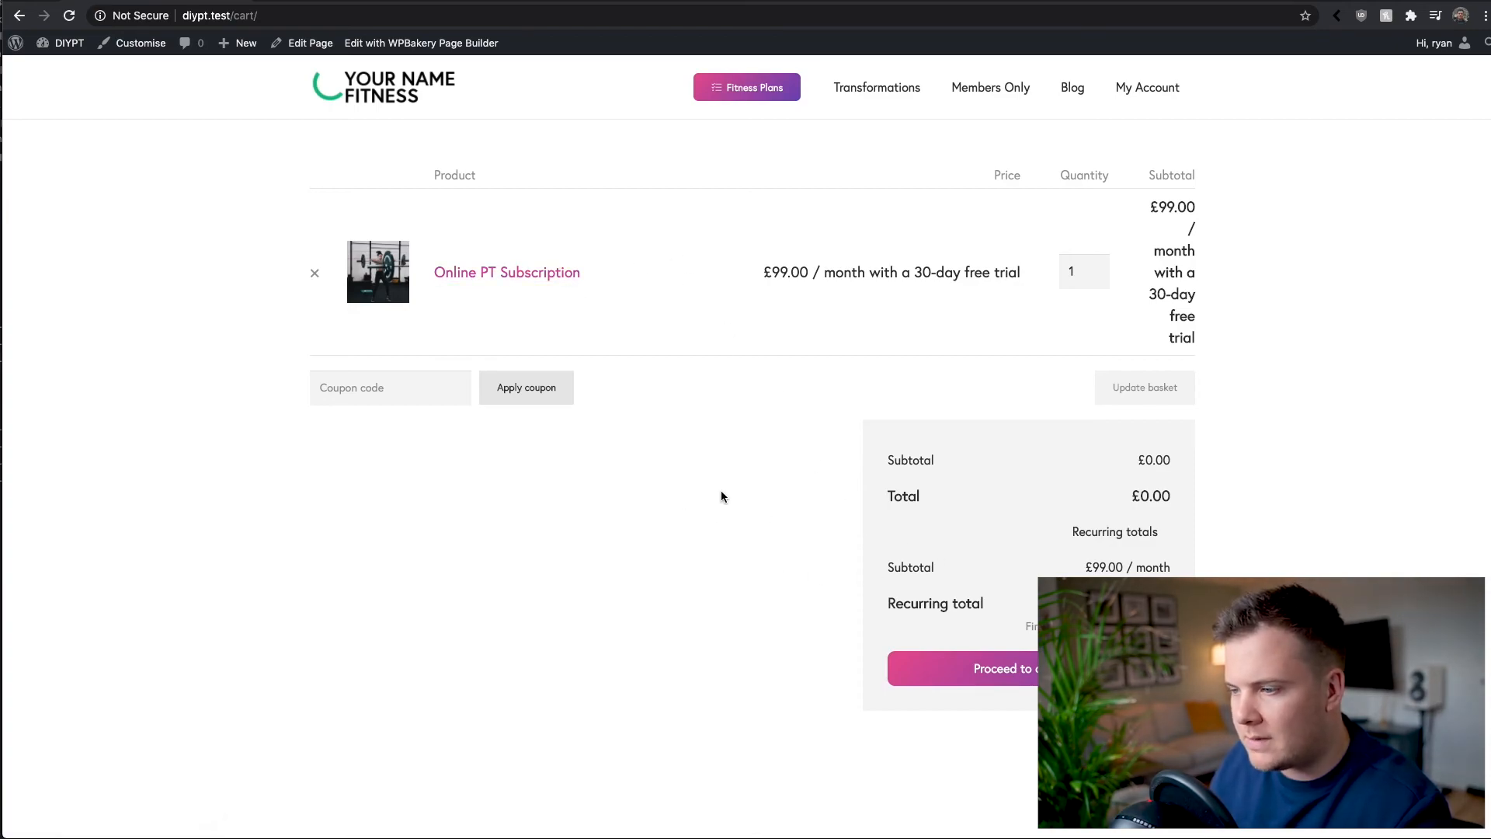
pyautogui.click(377, 100)
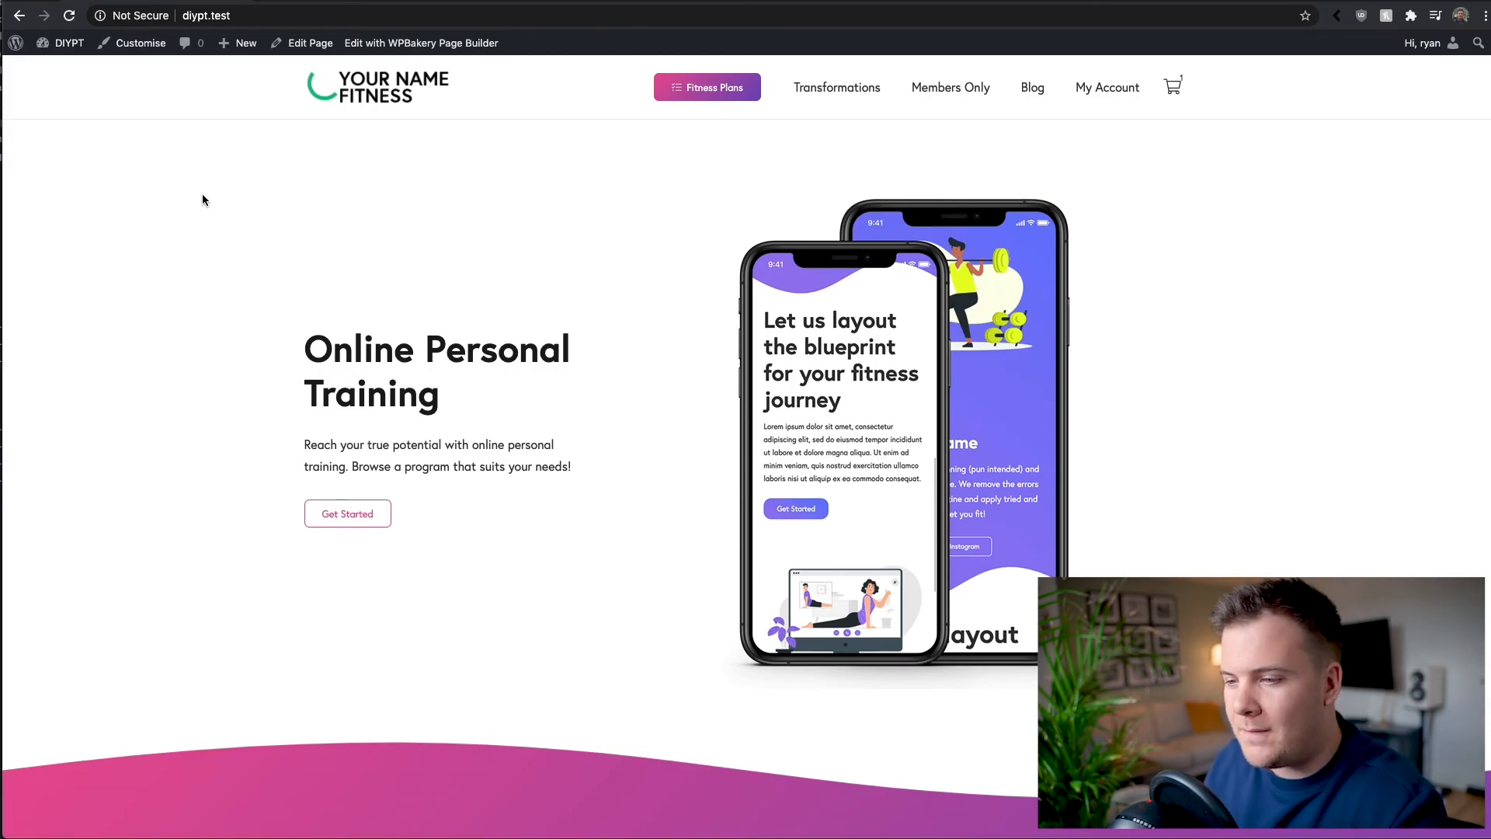
# Examine the home page's colours, buttons and images from the Online Personal Training section down to Member Transformations.
pyautogui.scroll(-8, 203, 199)
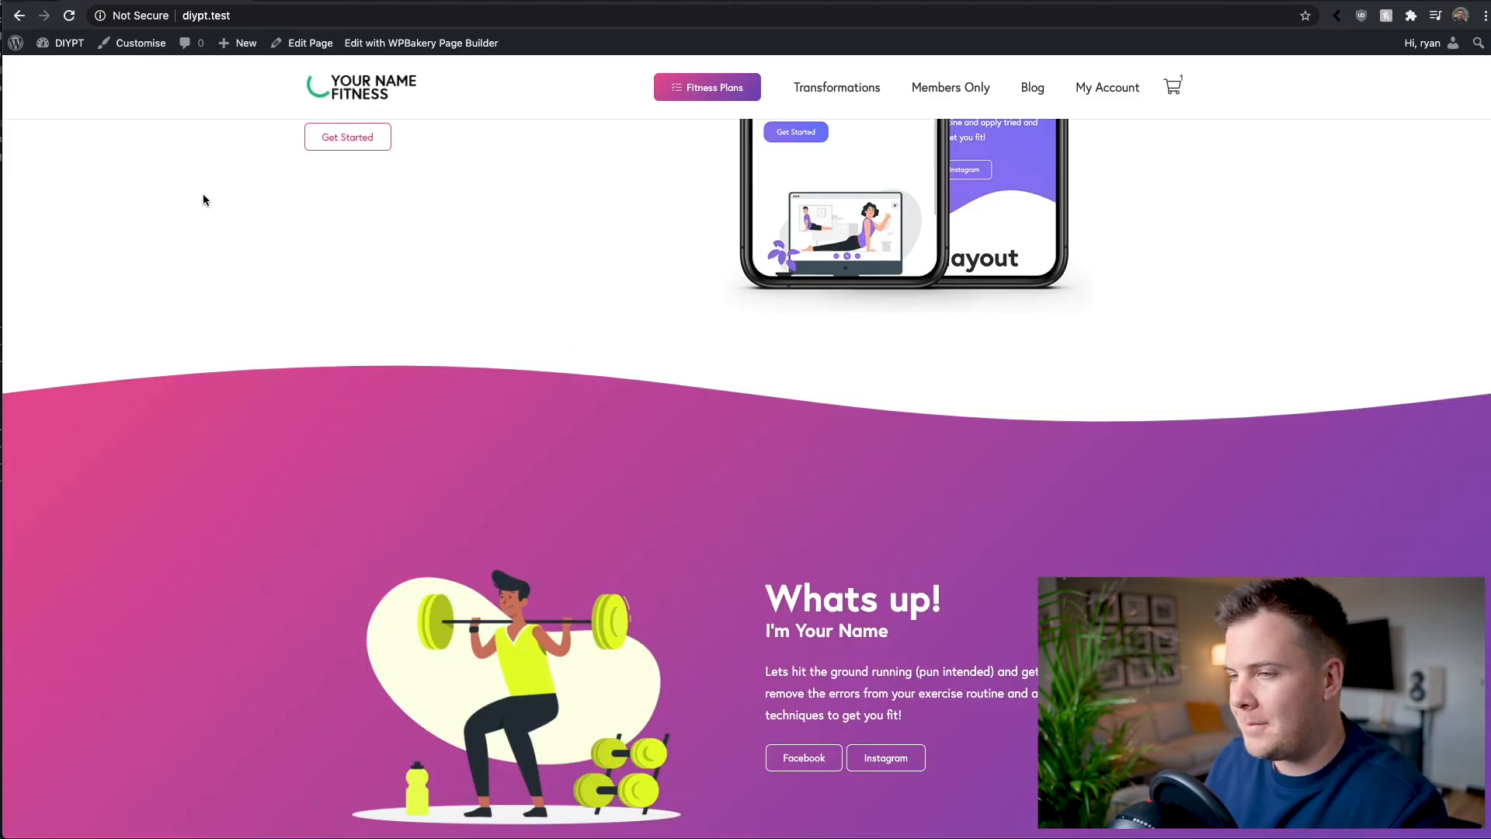
pyautogui.scroll(-10, 202, 200)
pyautogui.scroll(-15, 203, 199)
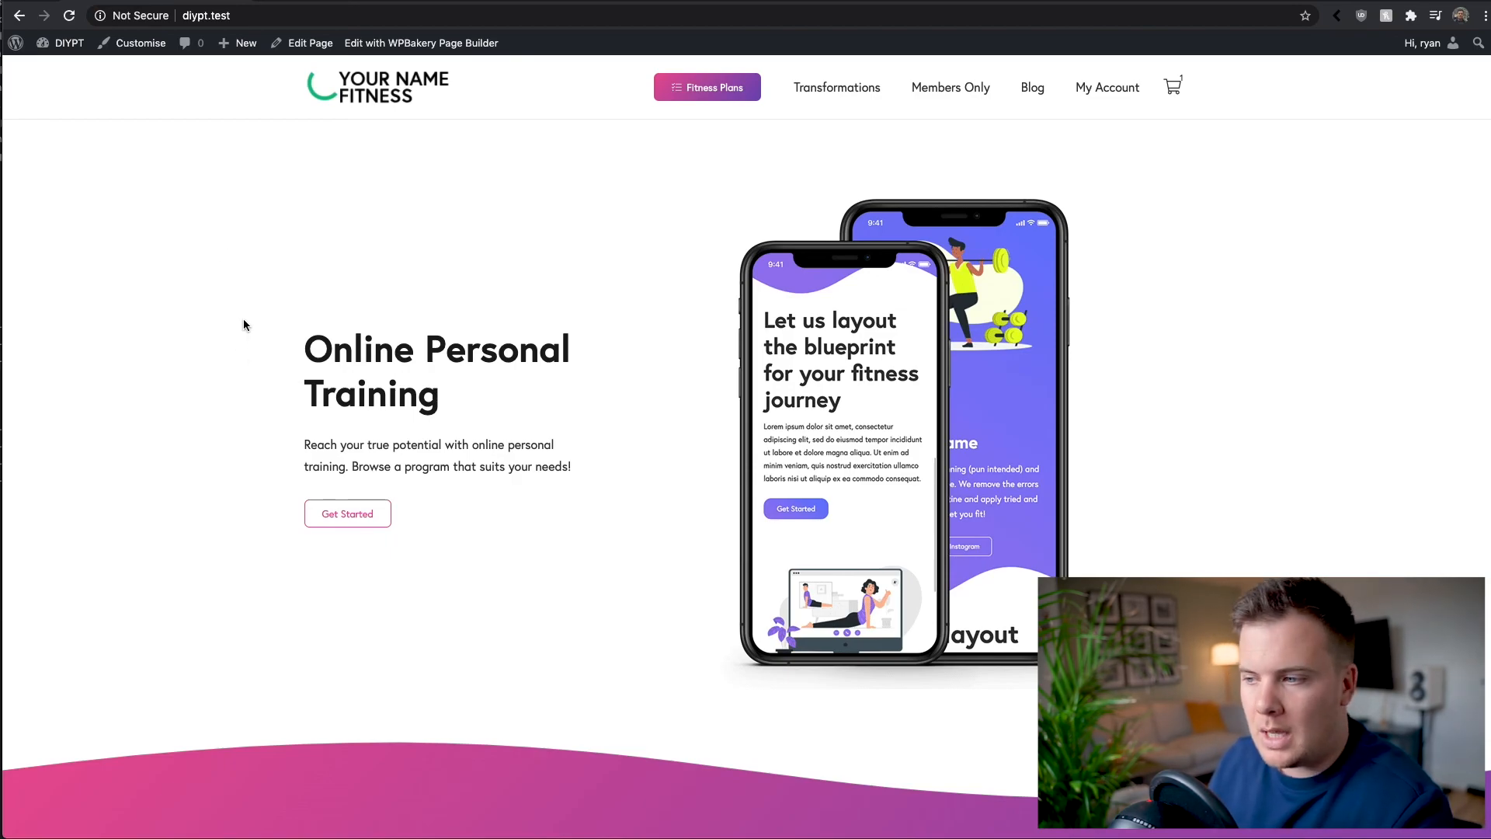
pyautogui.moveTo(318, 346); pyautogui.dragTo(523, 396)
pyautogui.click(366, 444)
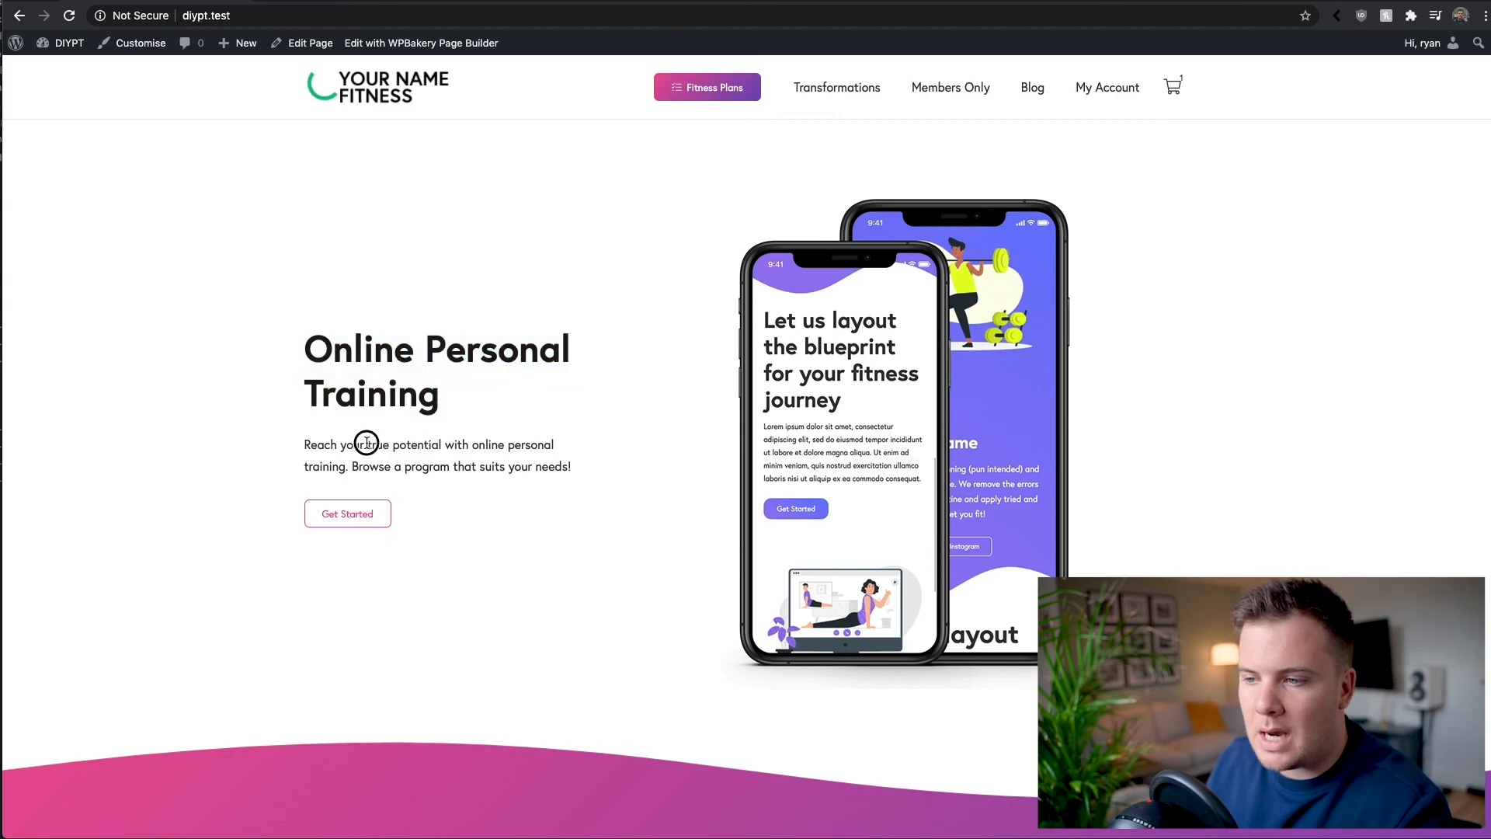
pyautogui.scroll(-5, 566, 403)
pyautogui.scroll(5, 857, 328)
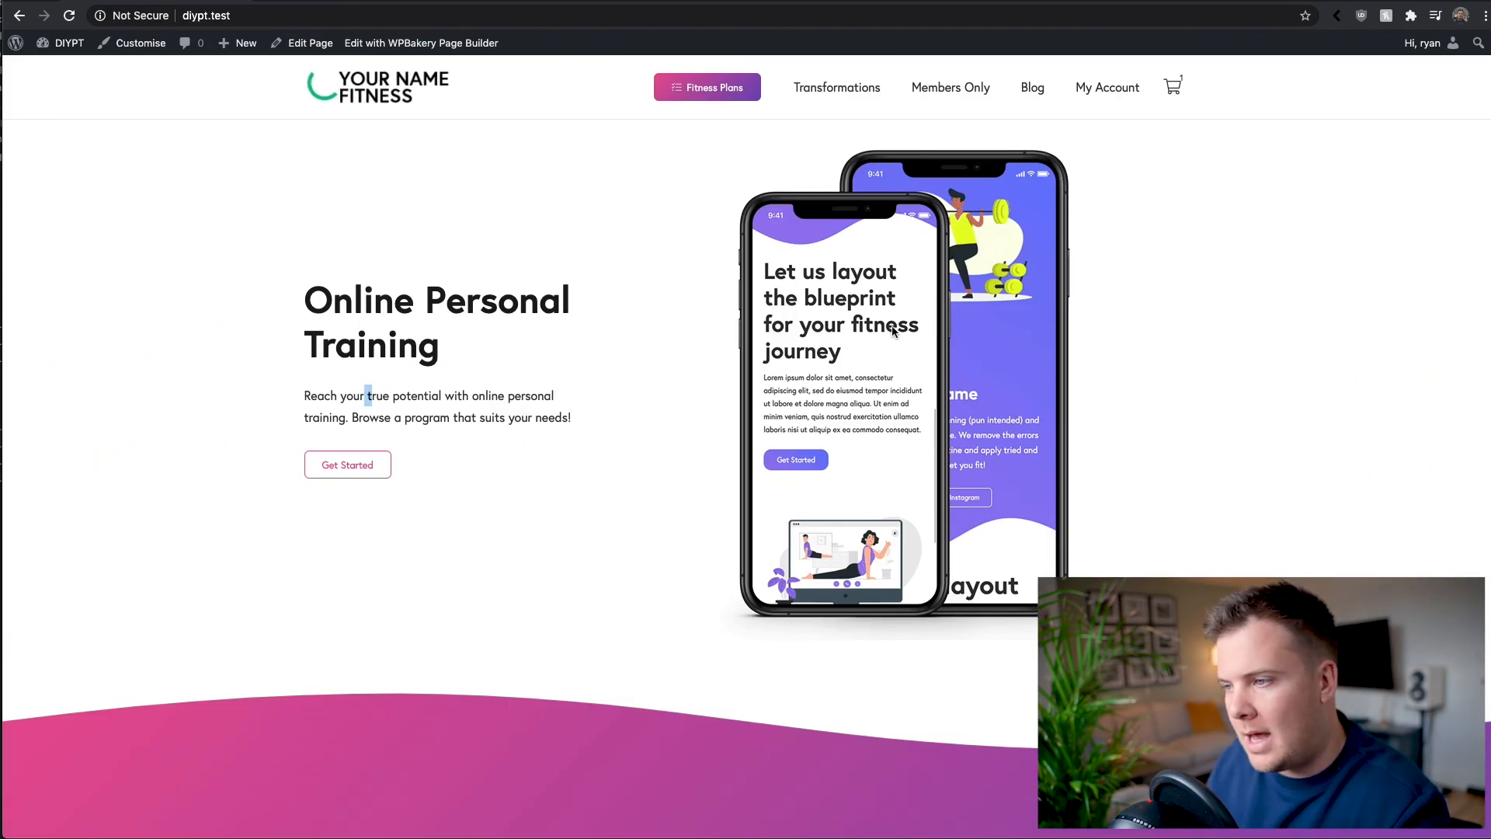
pyautogui.moveTo(896, 332); pyautogui.dragTo(1010, 341)
pyautogui.moveTo(812, 326); pyautogui.dragTo(828, 340)
pyautogui.scroll(-5, 855, 342)
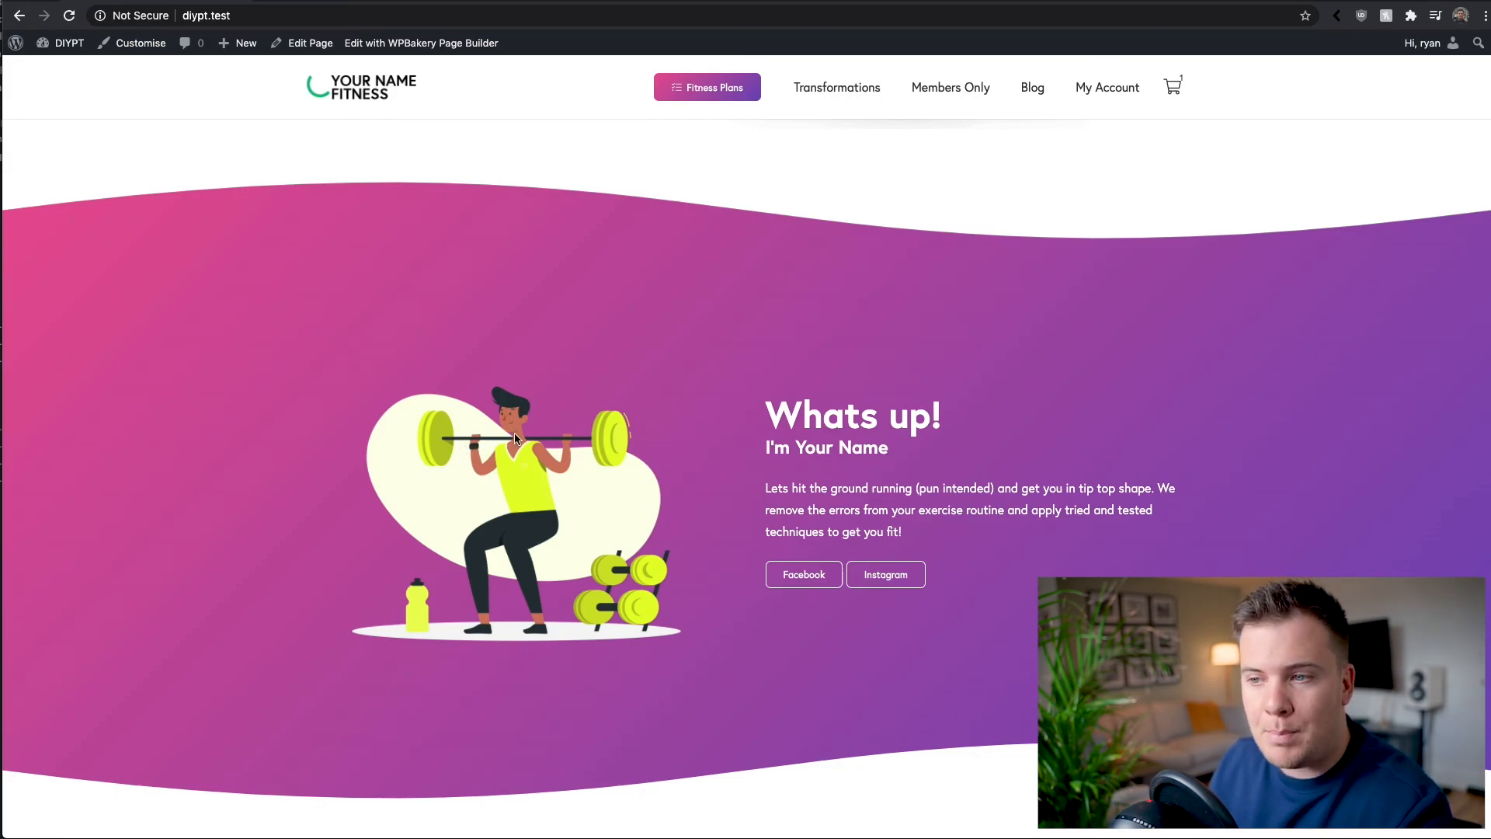
pyautogui.scroll(-8, 488, 440)
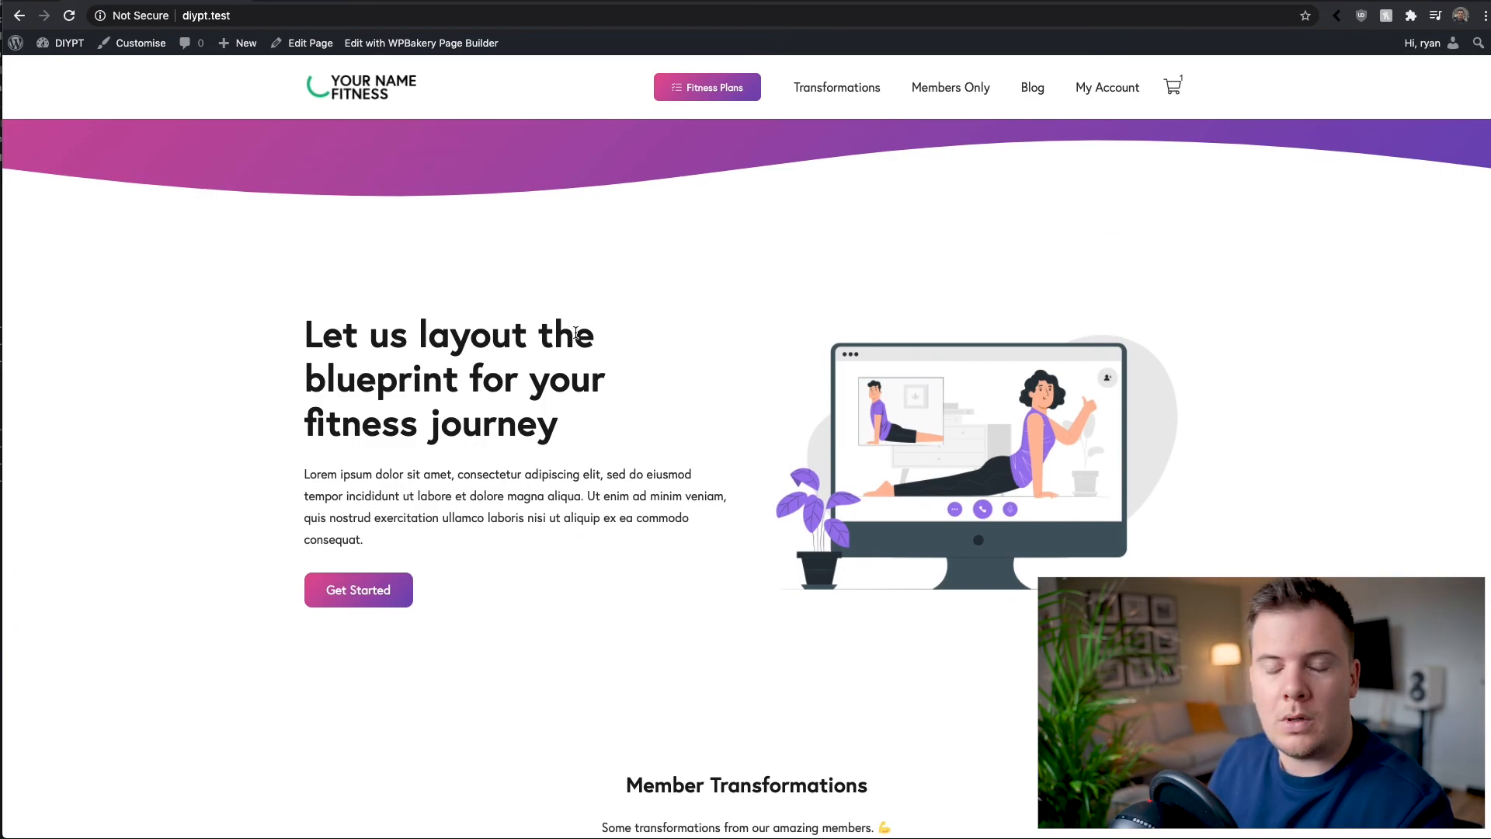
pyautogui.scroll(-12, 576, 334)
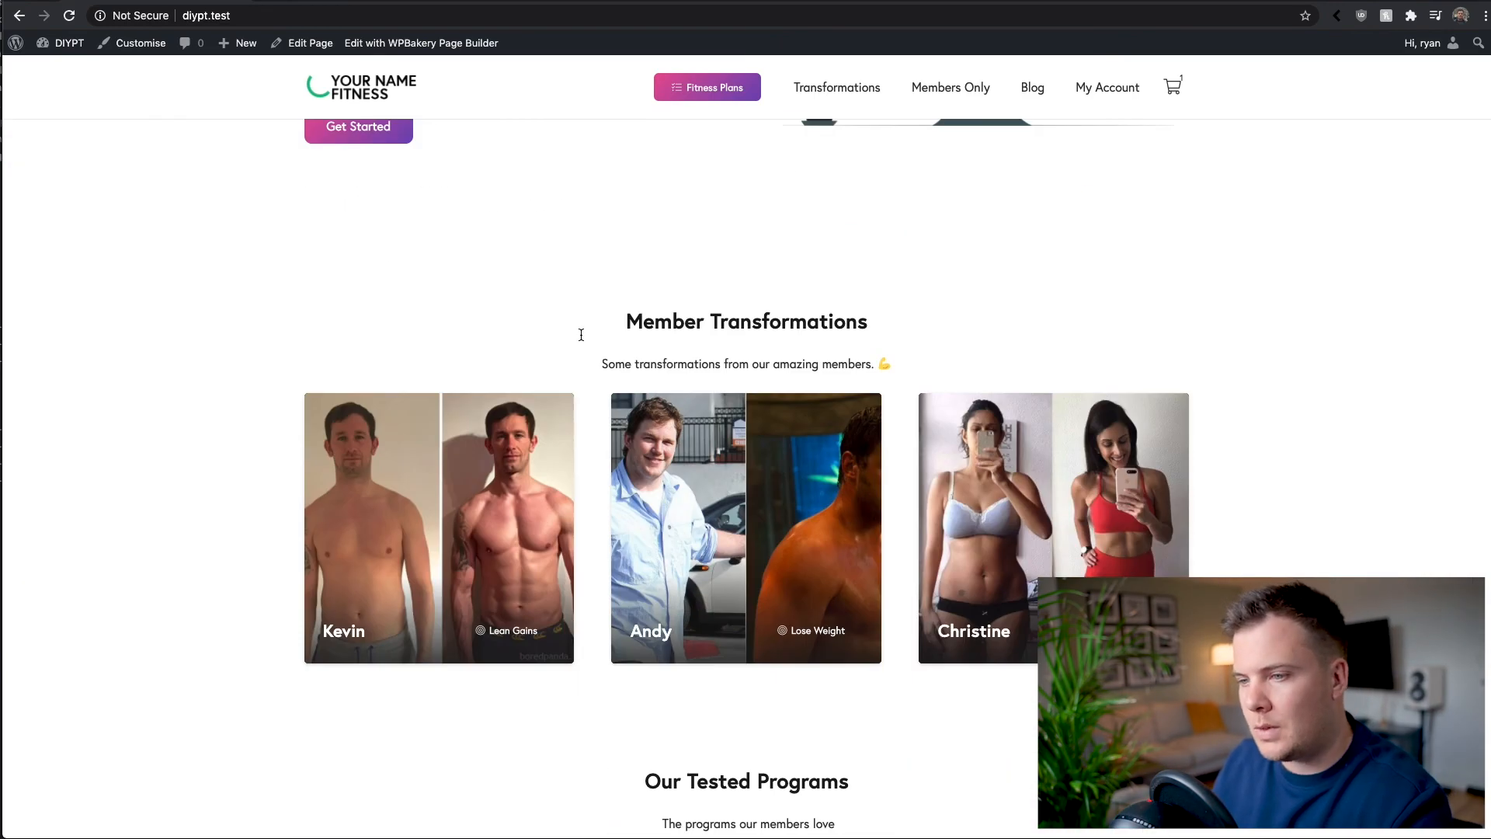
pyautogui.scroll(15, 575, 331)
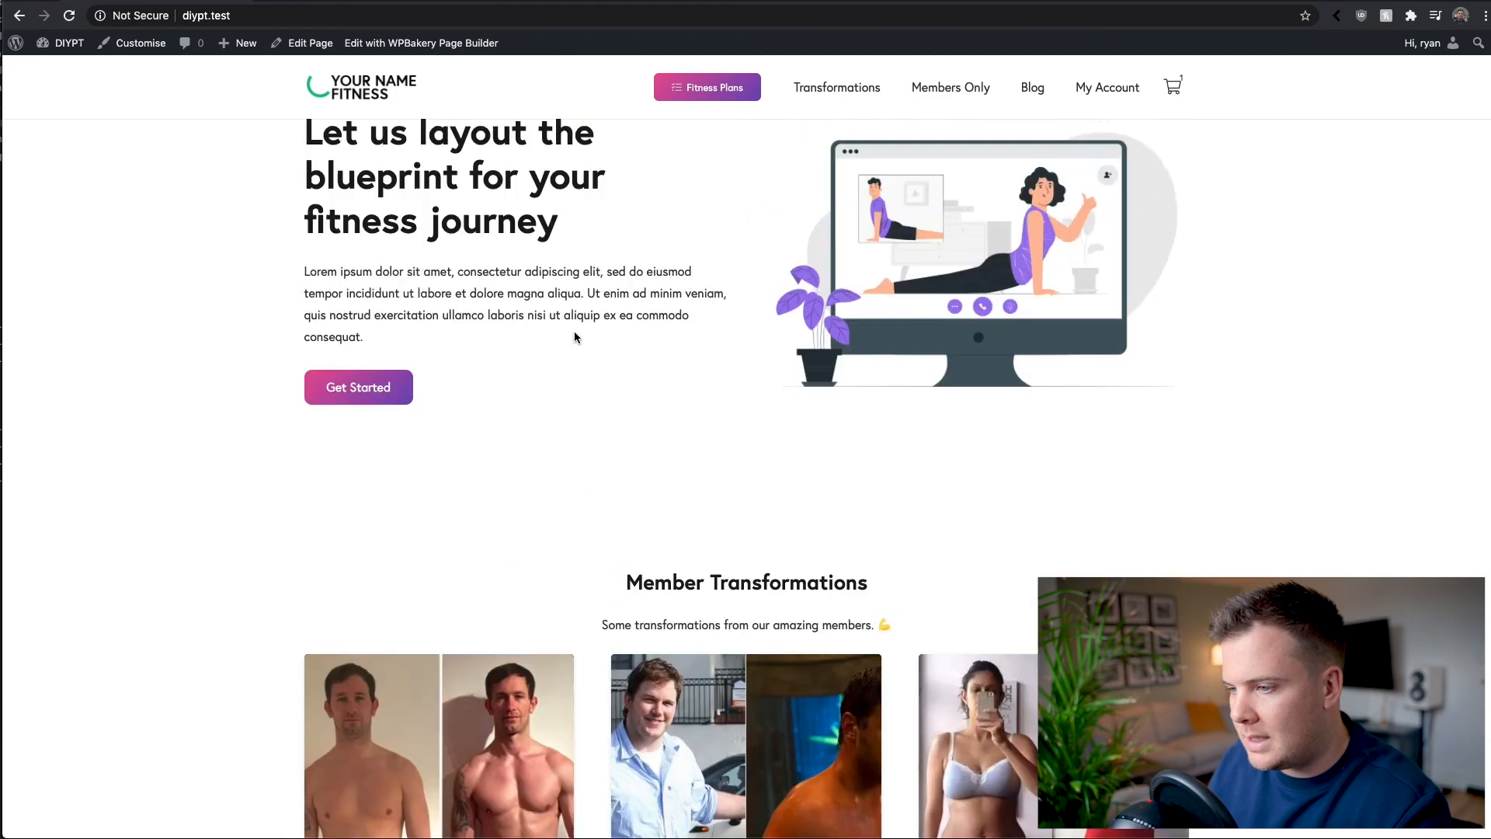